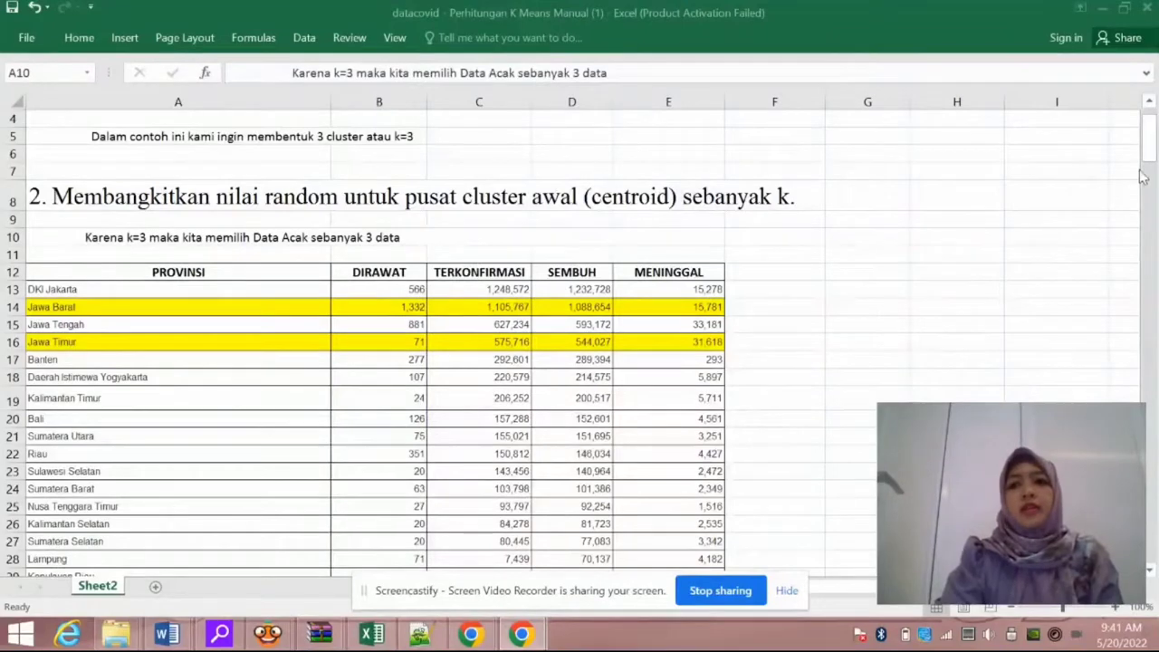
- Review the first two K-Means stages and the highlighted centroid rows for Jawa Barat, Jawa Timur and Nusa Tenggara Barat
scroll(1151, 106, "up", 1)
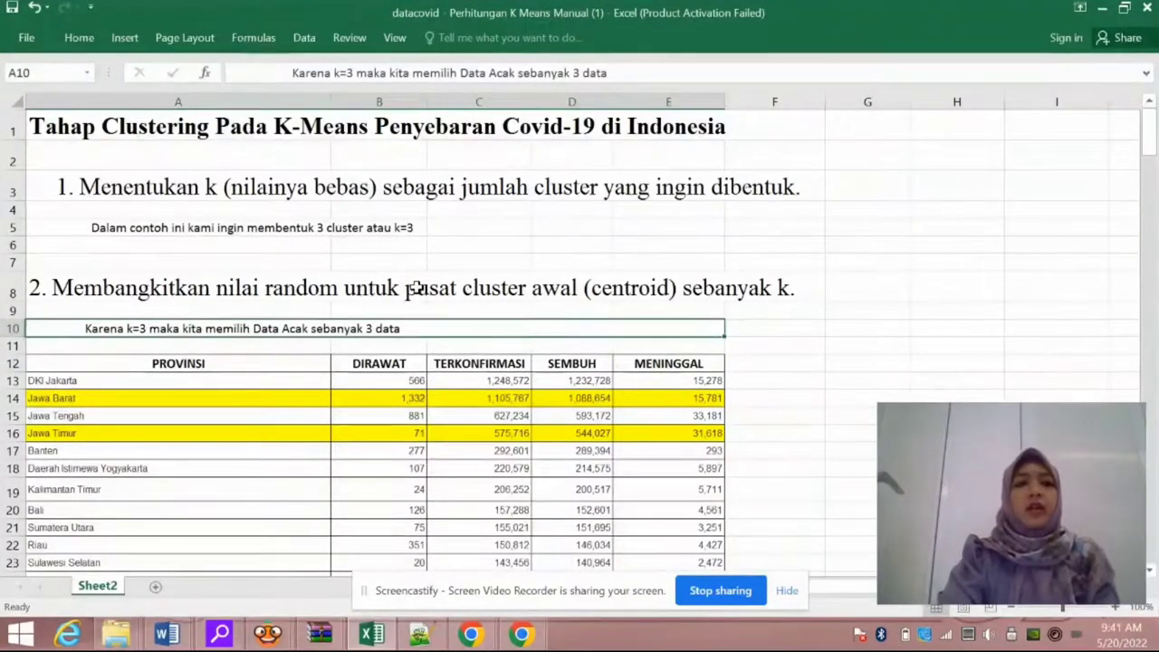
left_click(12, 187)
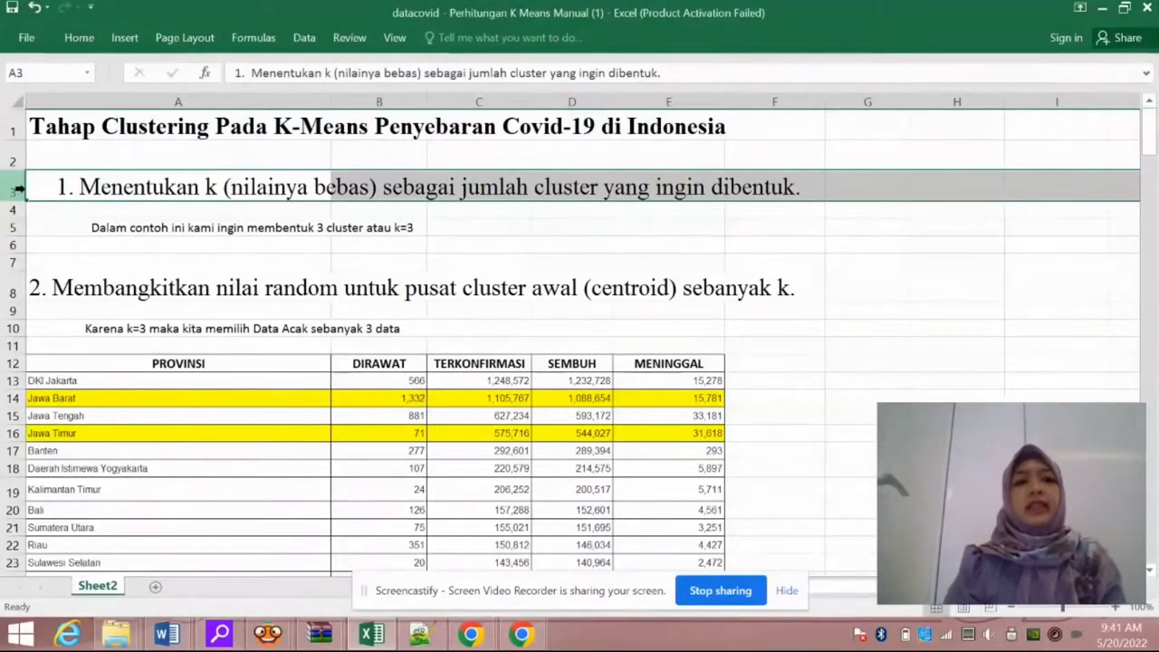
left_click(80, 287)
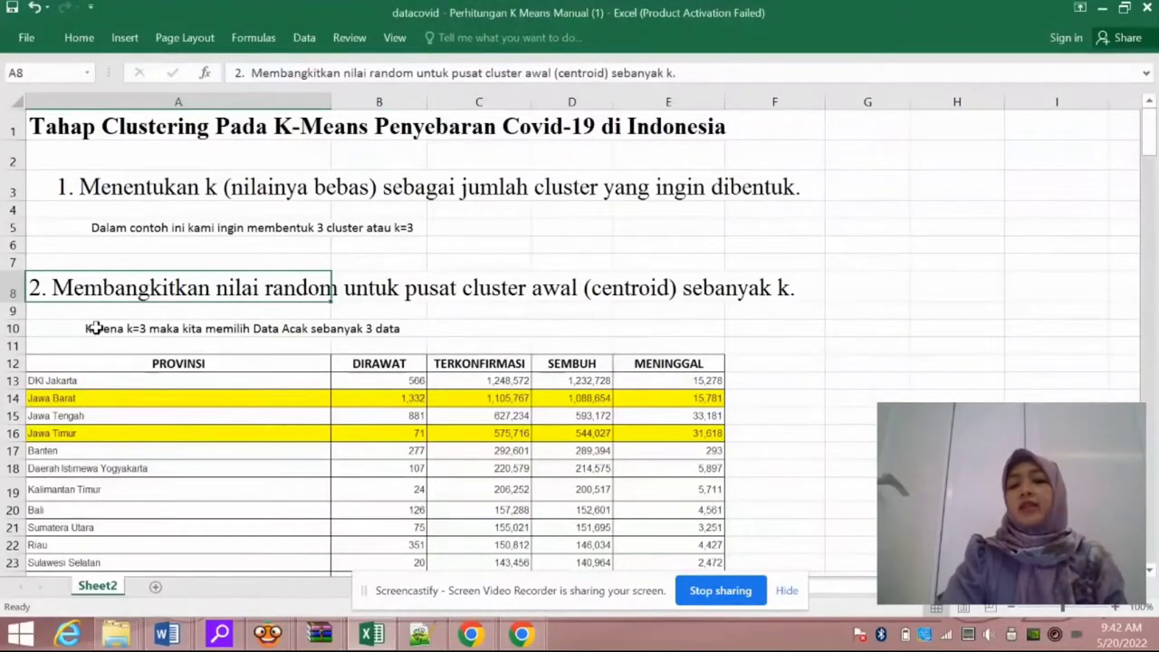
scroll(74, 377, "down", 1)
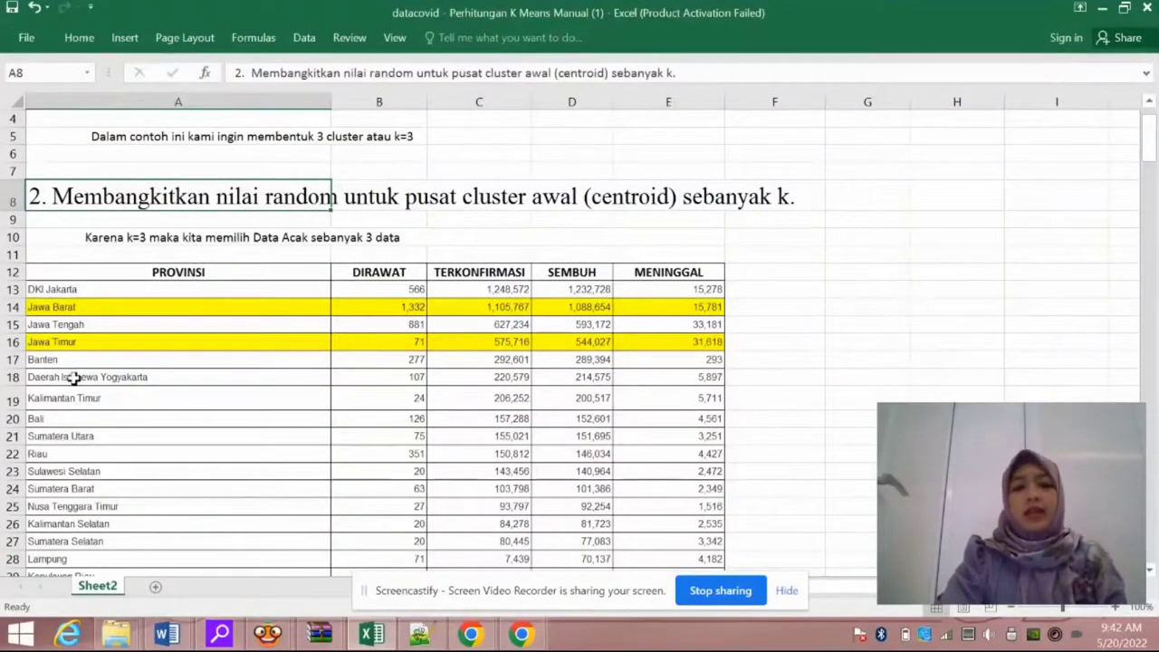
left_click(11, 307)
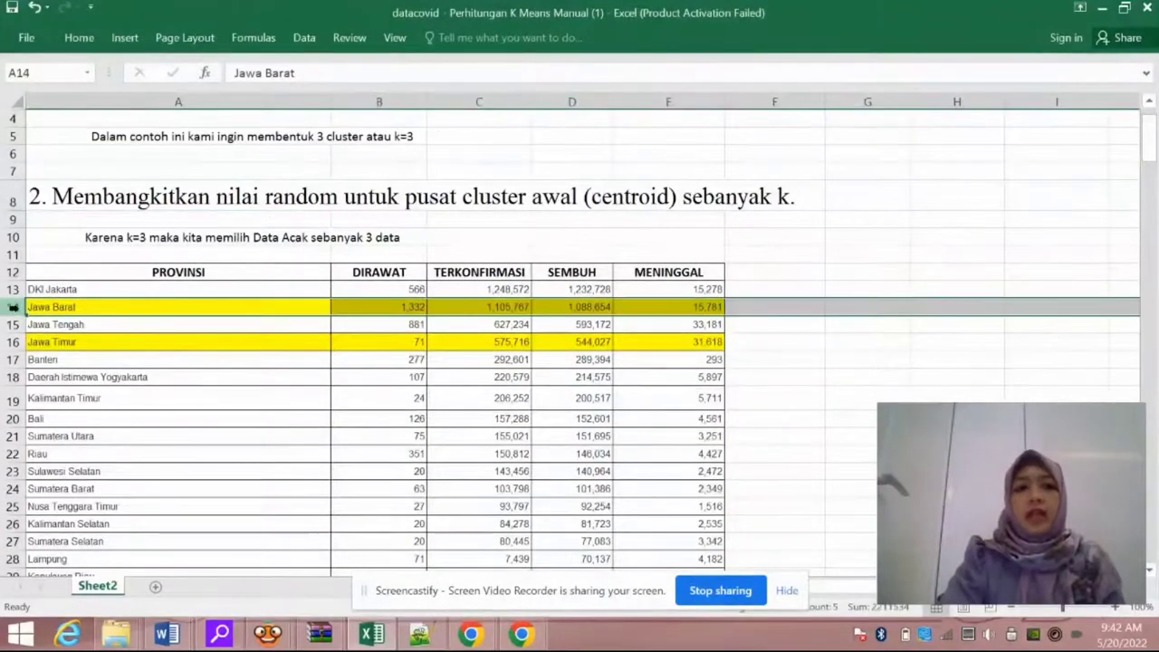
left_click(13, 342)
scroll(18, 348, "down", 6)
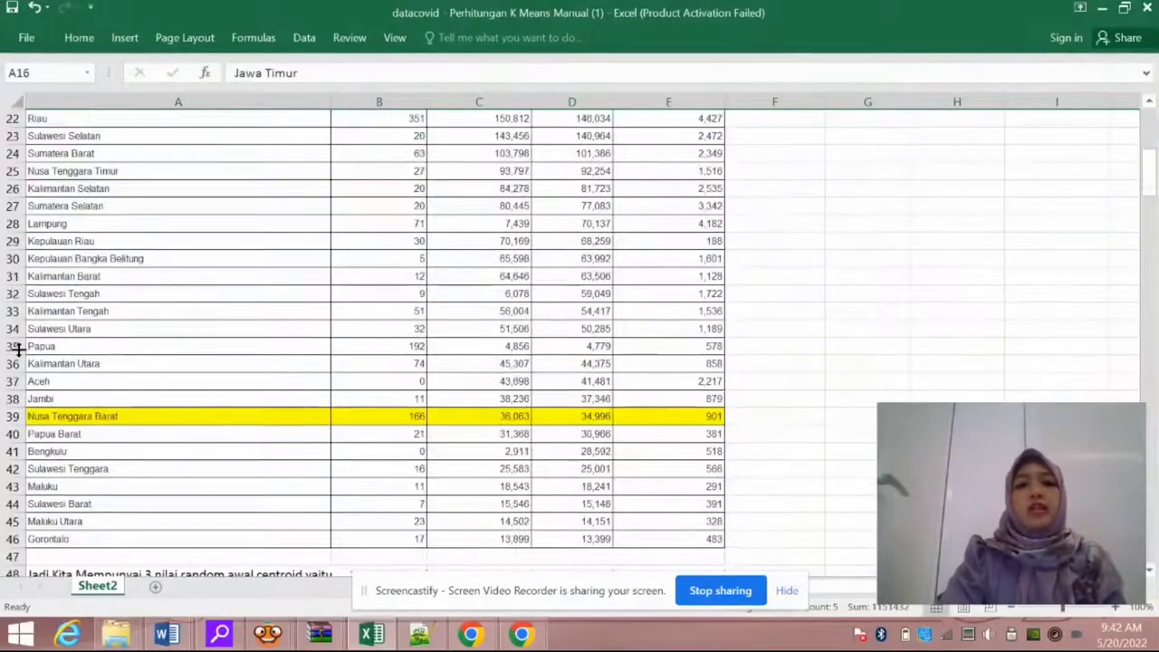
left_click(12, 416)
scroll(27, 415, "down", 3)
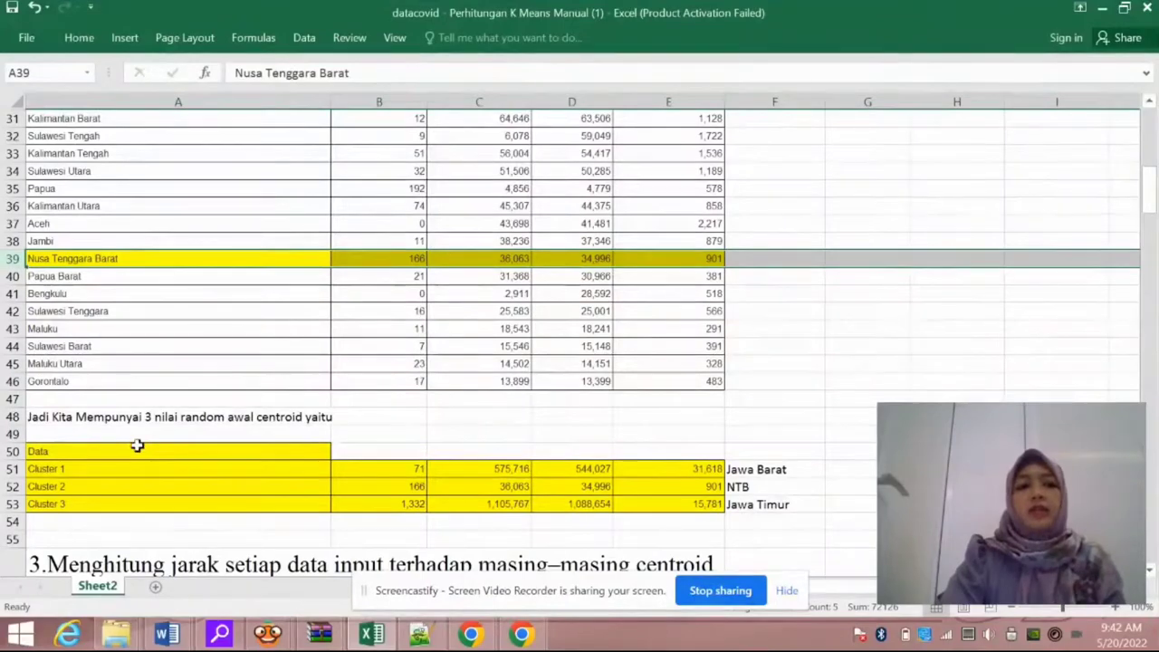
- Examine the initial centroid table, checking the values of Cluster 1 to Cluster 3 and the province labels beside them
scroll(256, 460, "down", 1)
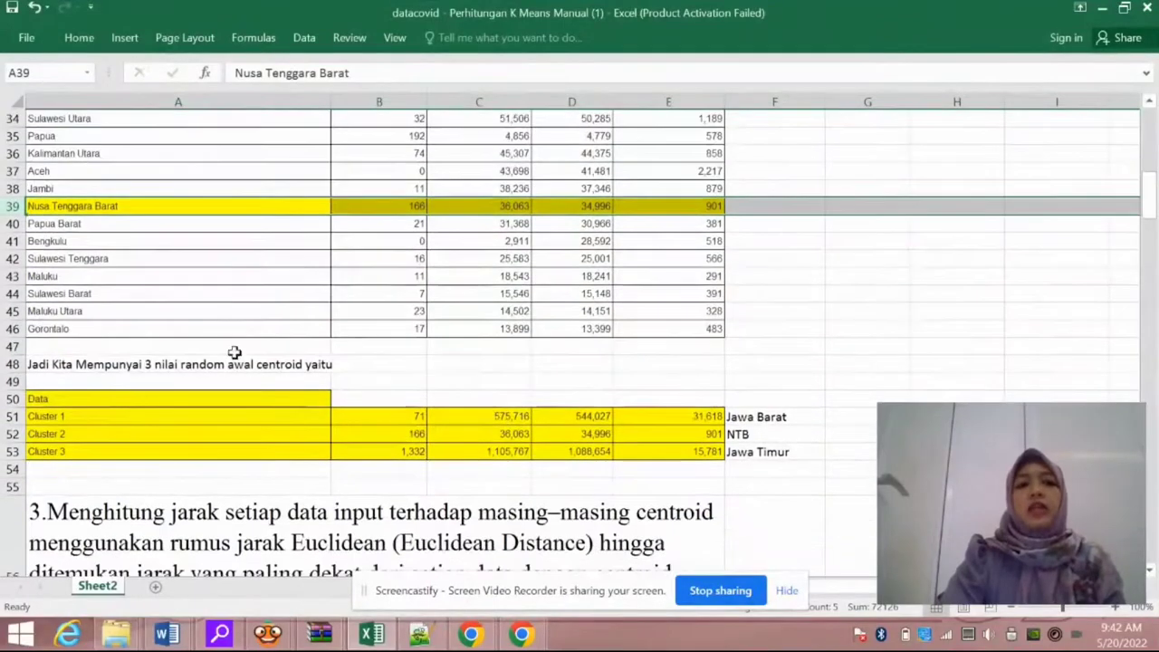
left_click(253, 415)
left_click(241, 434)
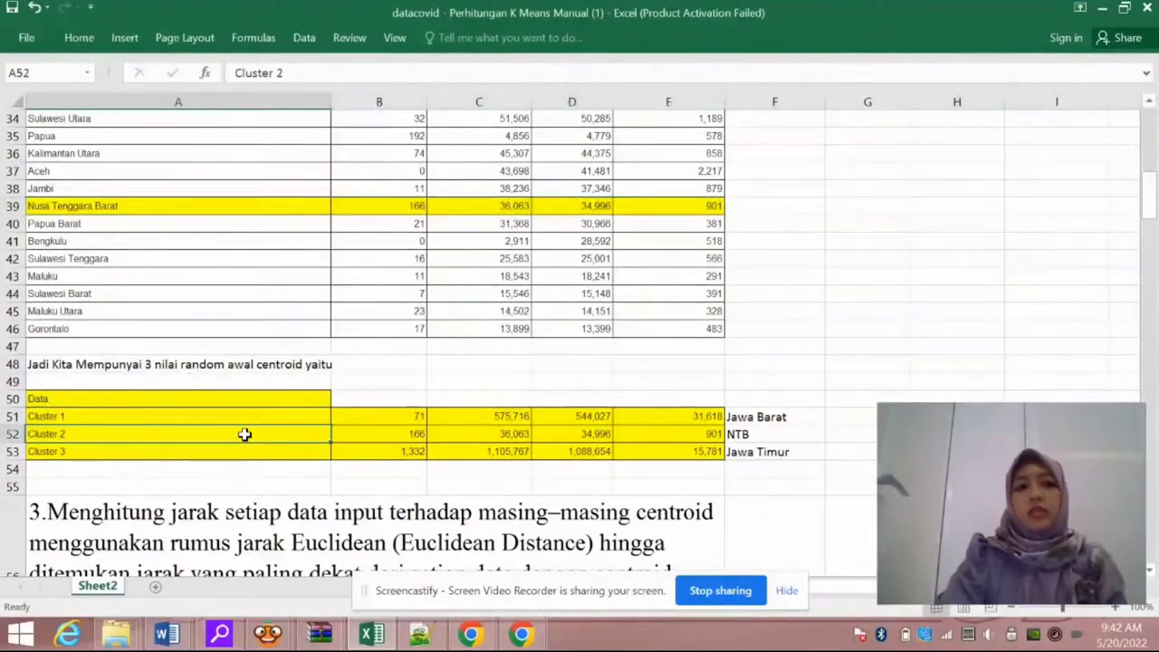
left_click(392, 415)
left_click(397, 446)
left_click_drag(408, 417, 719, 449)
left_click(733, 417)
left_click(735, 435)
left_click(735, 452)
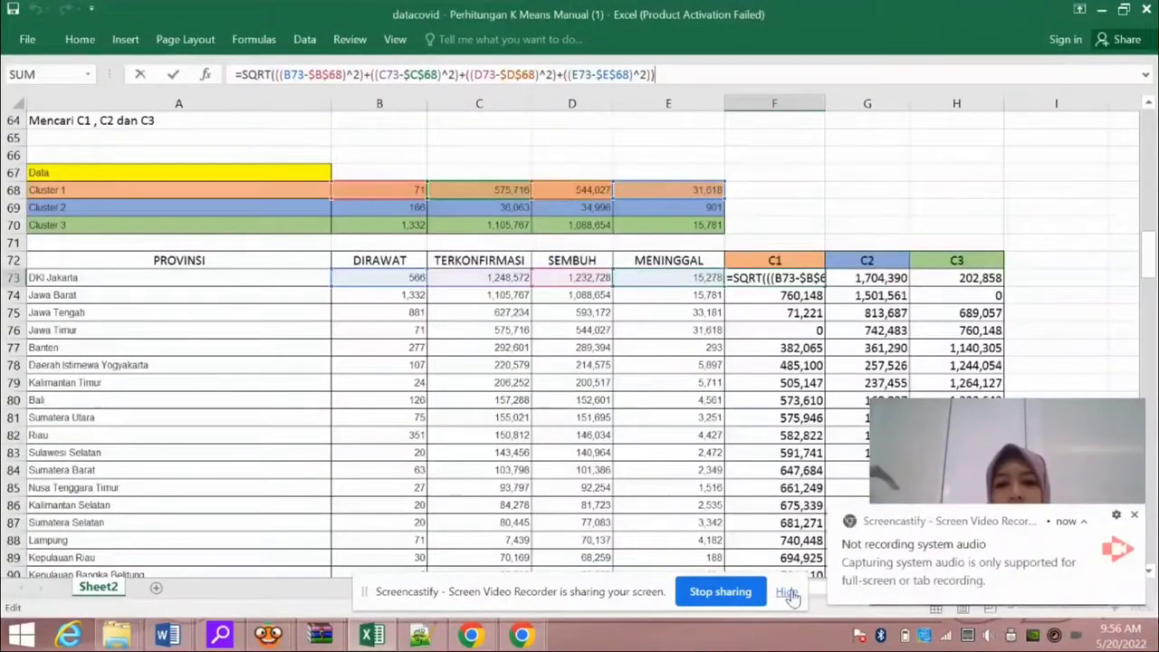
- Hide the screen-sharing bar, bring the stage 3 explanation into view and dismiss the system audio notification
left_click(788, 593)
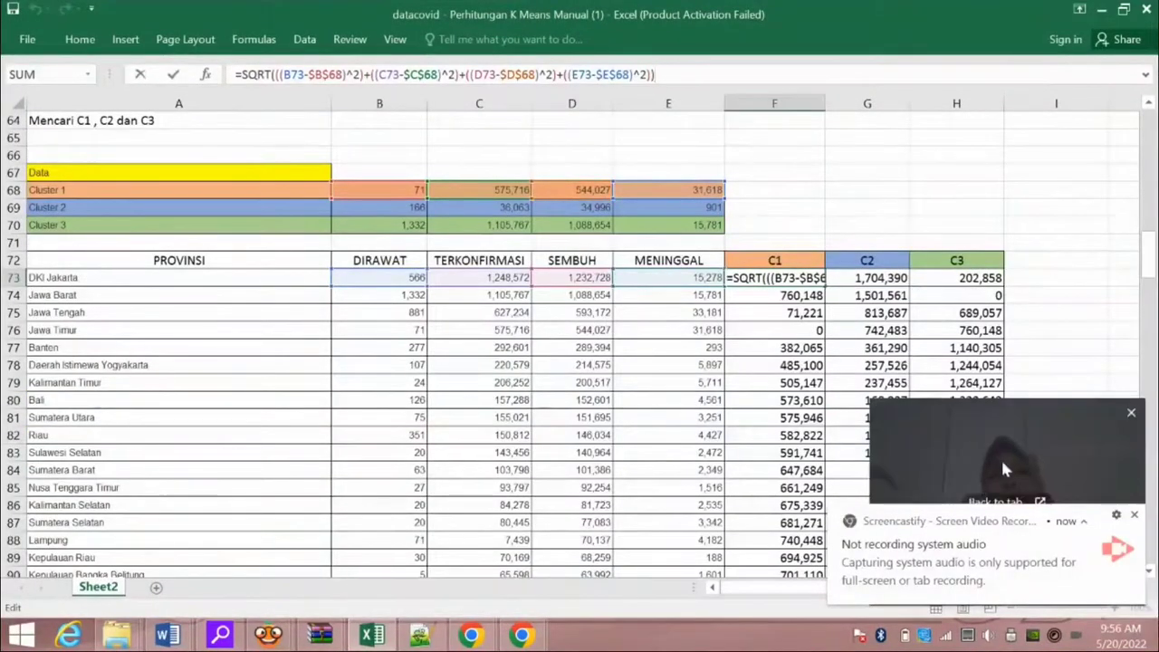
left_click_drag(1150, 250, 1153, 239)
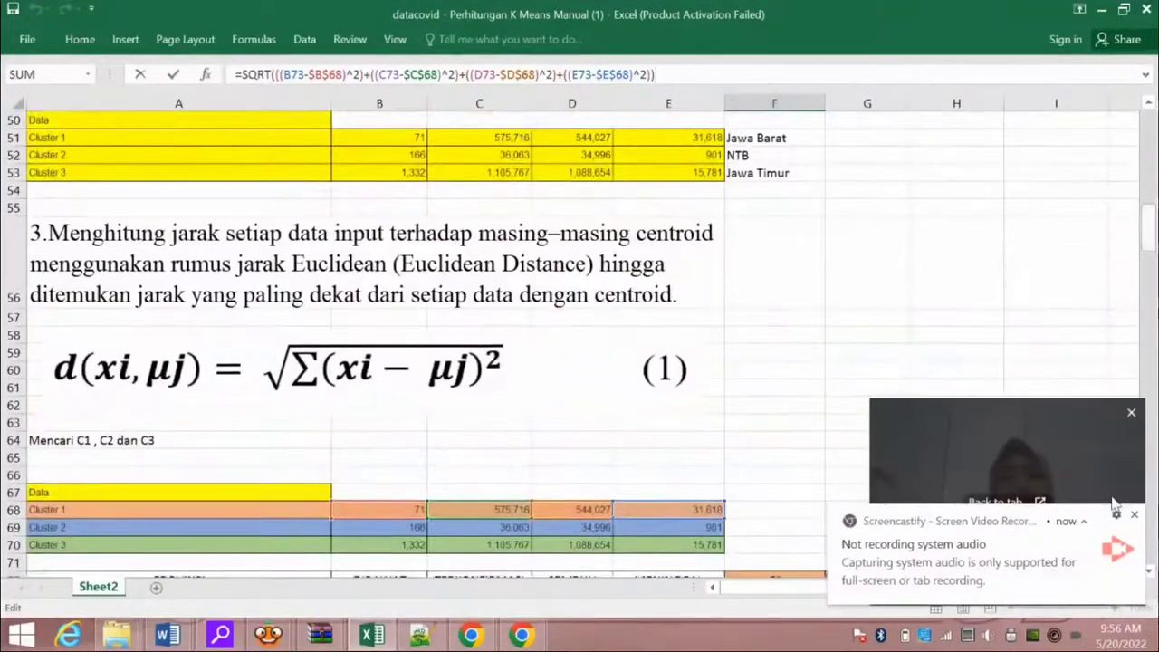
left_click(1136, 516)
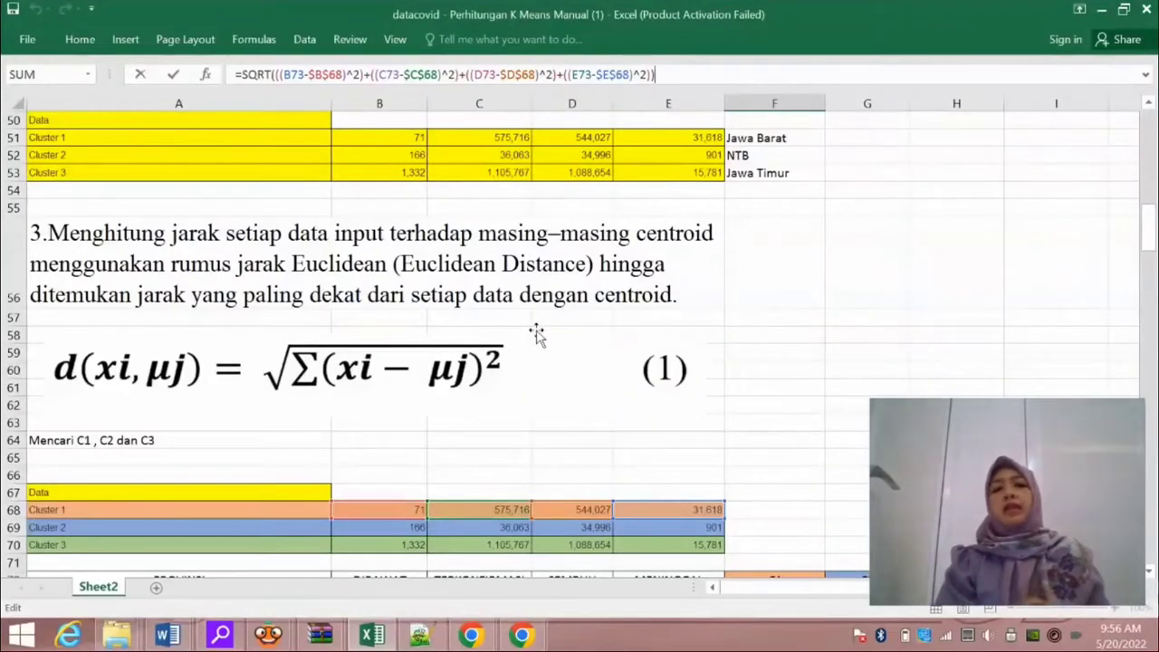
- Examine the Euclidean distance formula picture together with the cluster centroid table and province data below it
left_click(461, 359)
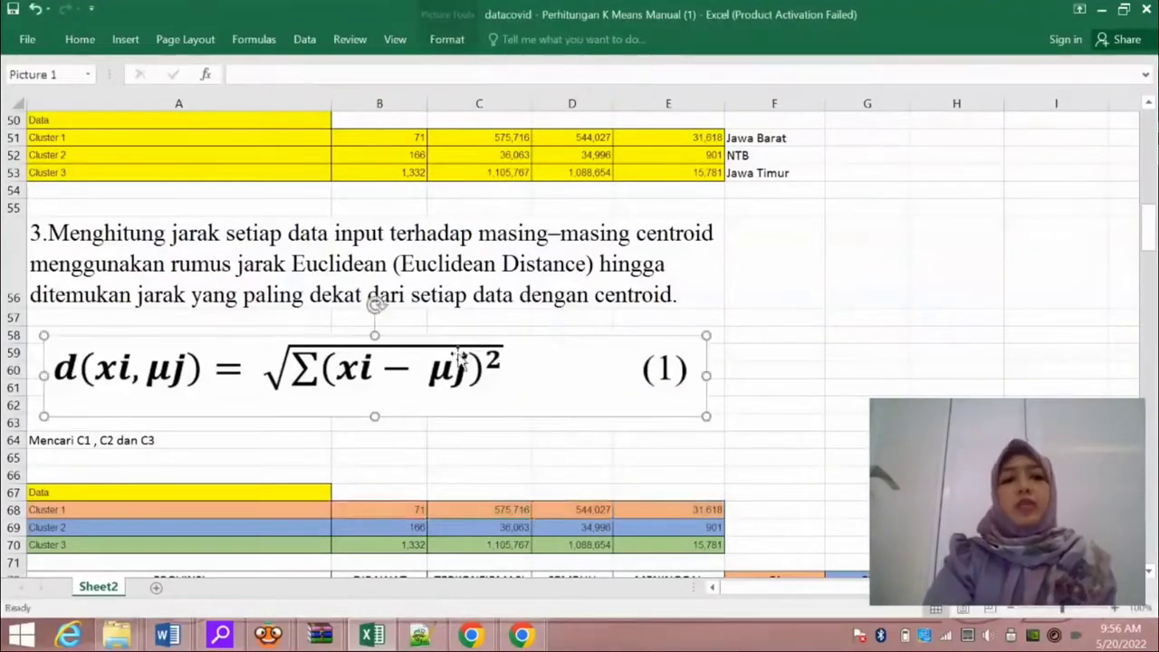
scroll(298, 367, "down", 1)
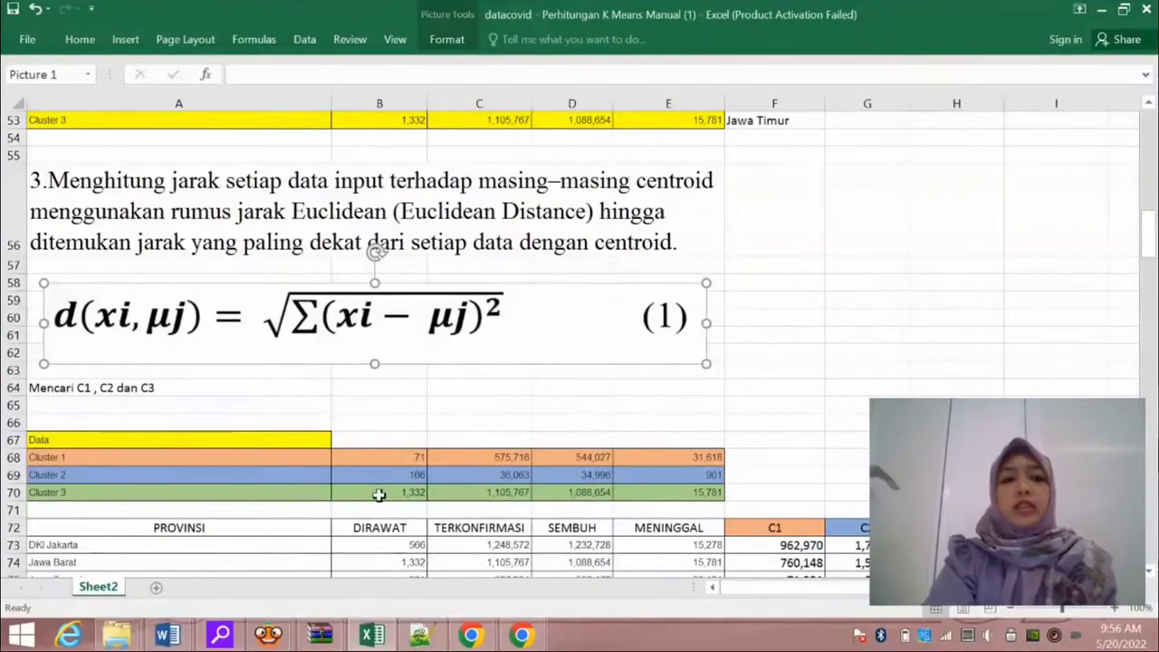
scroll(378, 489, "down", 1)
scroll(366, 450, "down", 2)
scroll(365, 450, "up", 2)
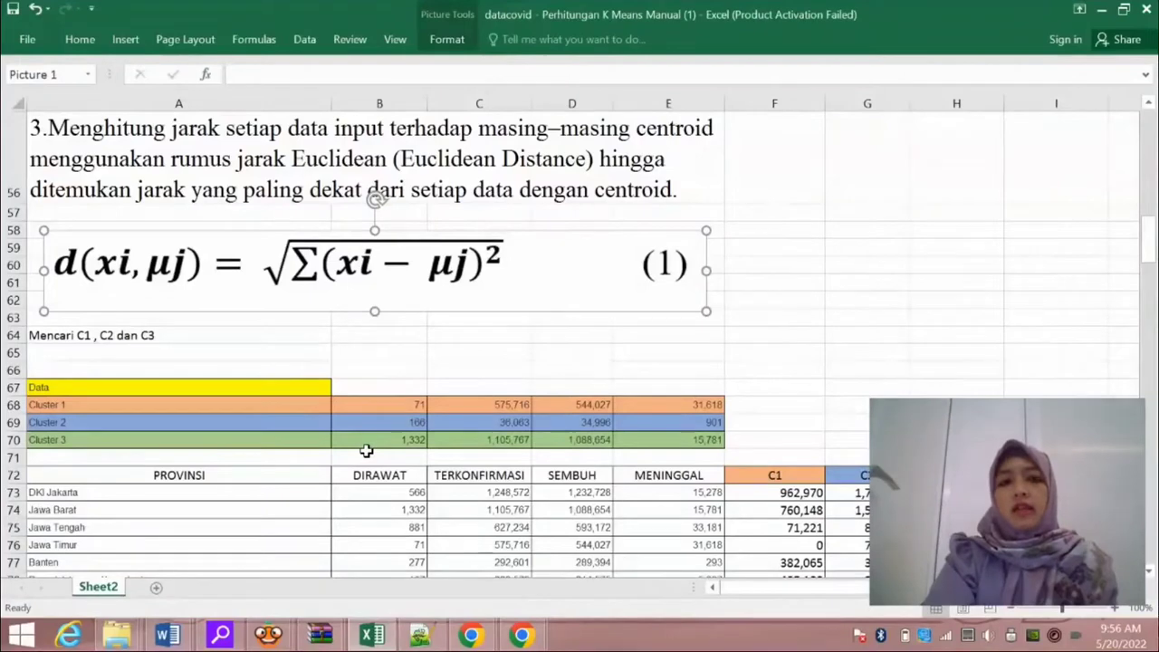
scroll(366, 450, "down", 2)
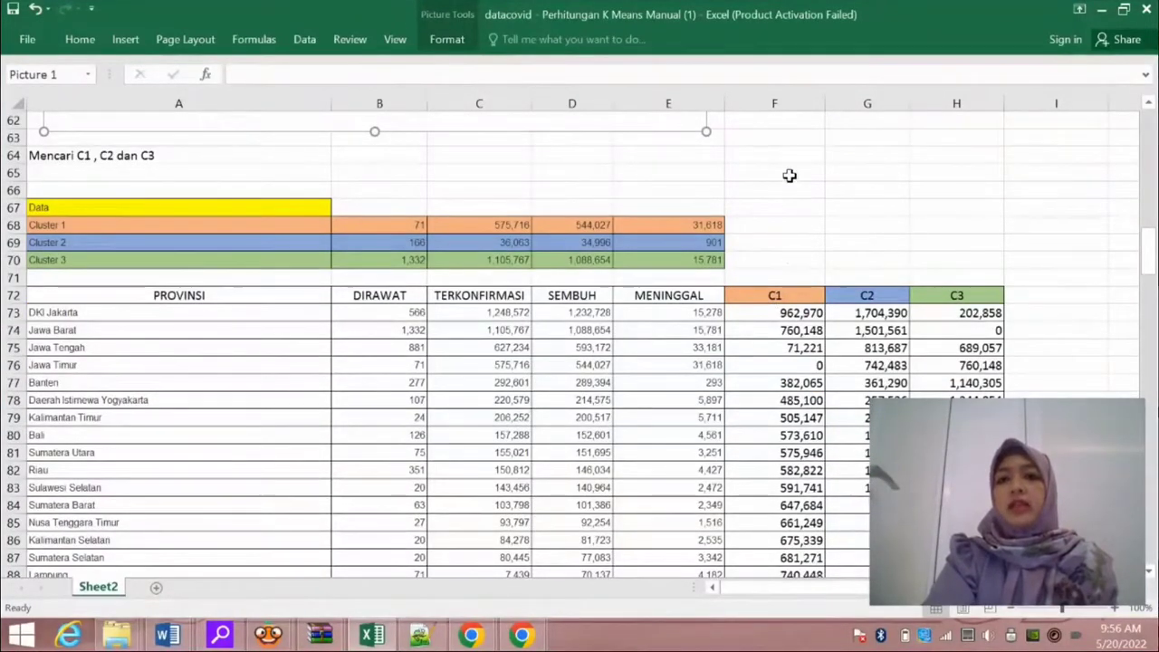
- Examine the C1, C2 and C3 distance columns and relate them to the Euclidean distance formula
left_click(787, 101)
left_click(867, 103)
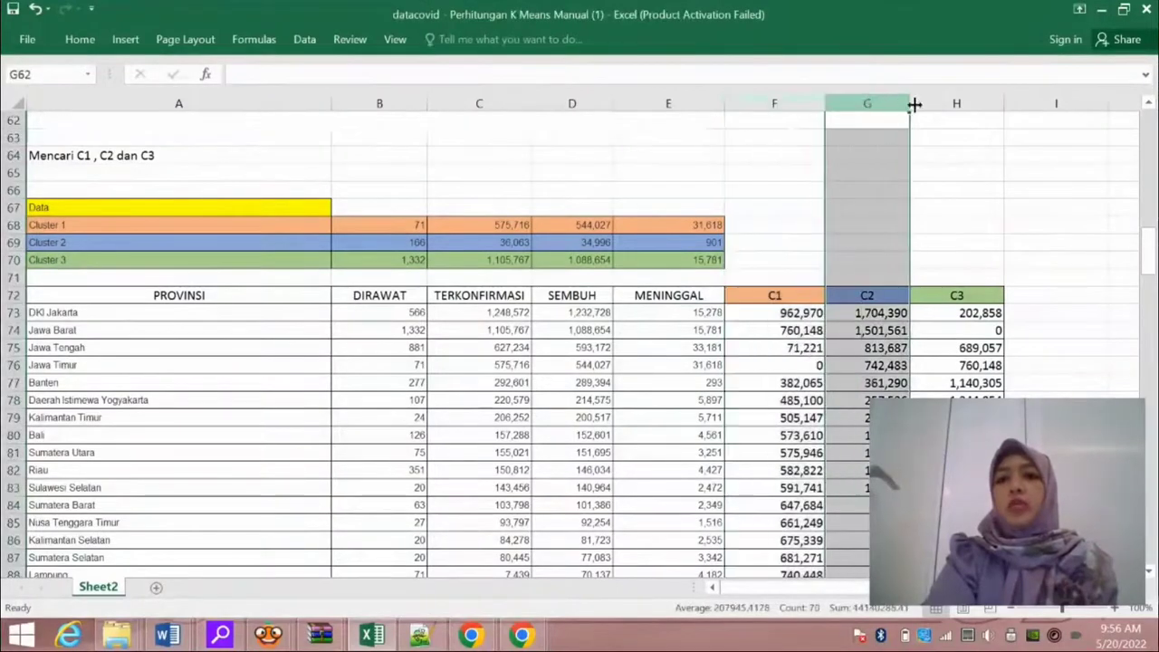
left_click(975, 119)
scroll(905, 344, "down", 2)
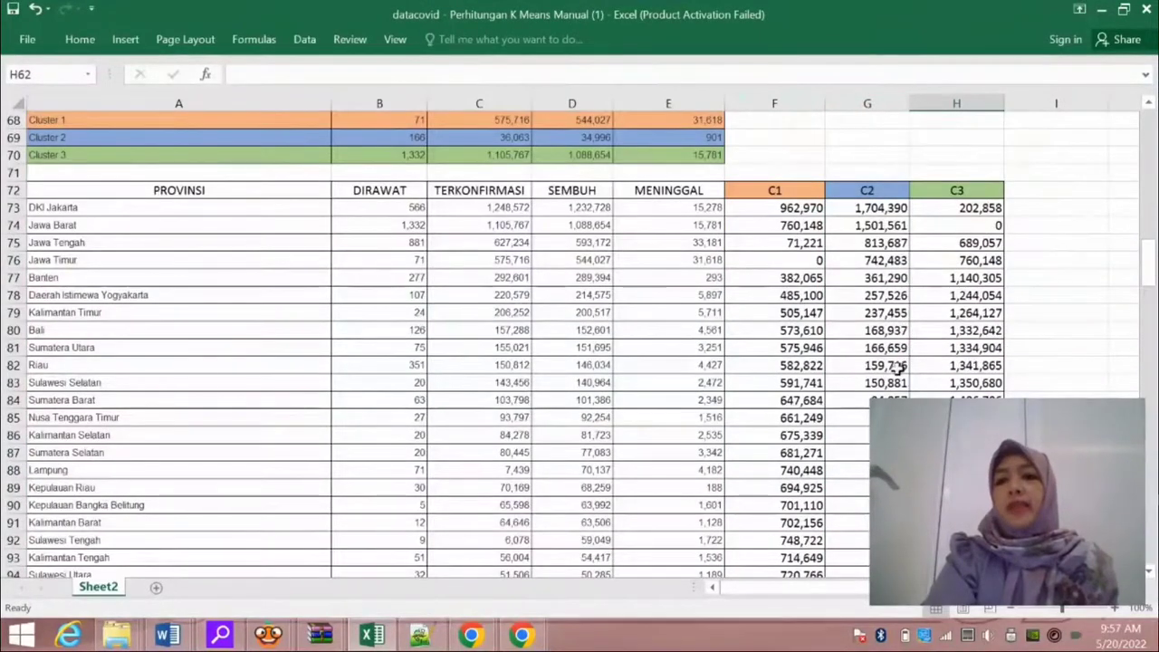
scroll(634, 357, "up", 3)
left_click(455, 177)
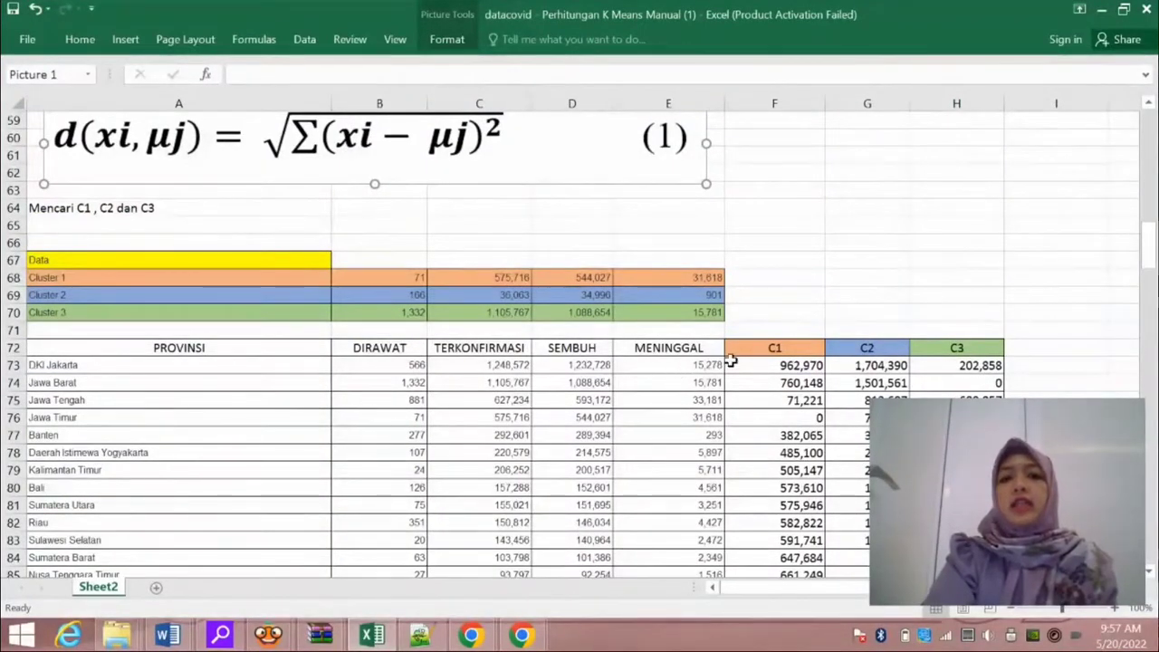
left_click(768, 348)
left_click(896, 344)
left_click(930, 351)
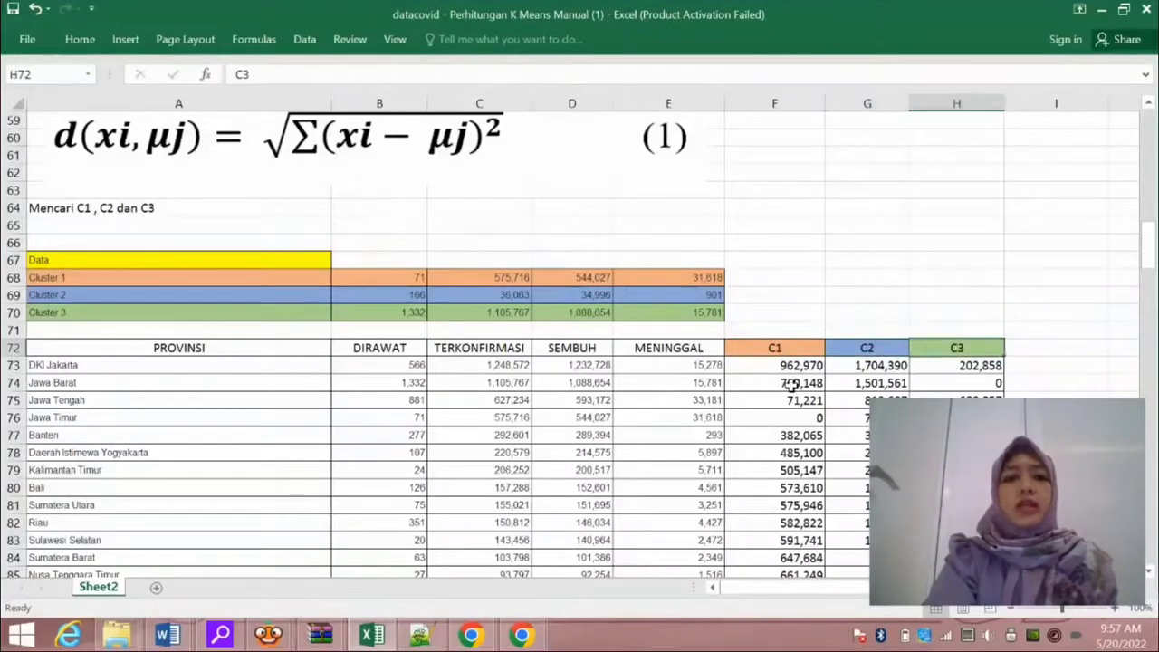
- Inspect the distance formulas for Jawa Tengah and Jawa Barat and look through the distances of the remaining provinces
left_click(309, 397)
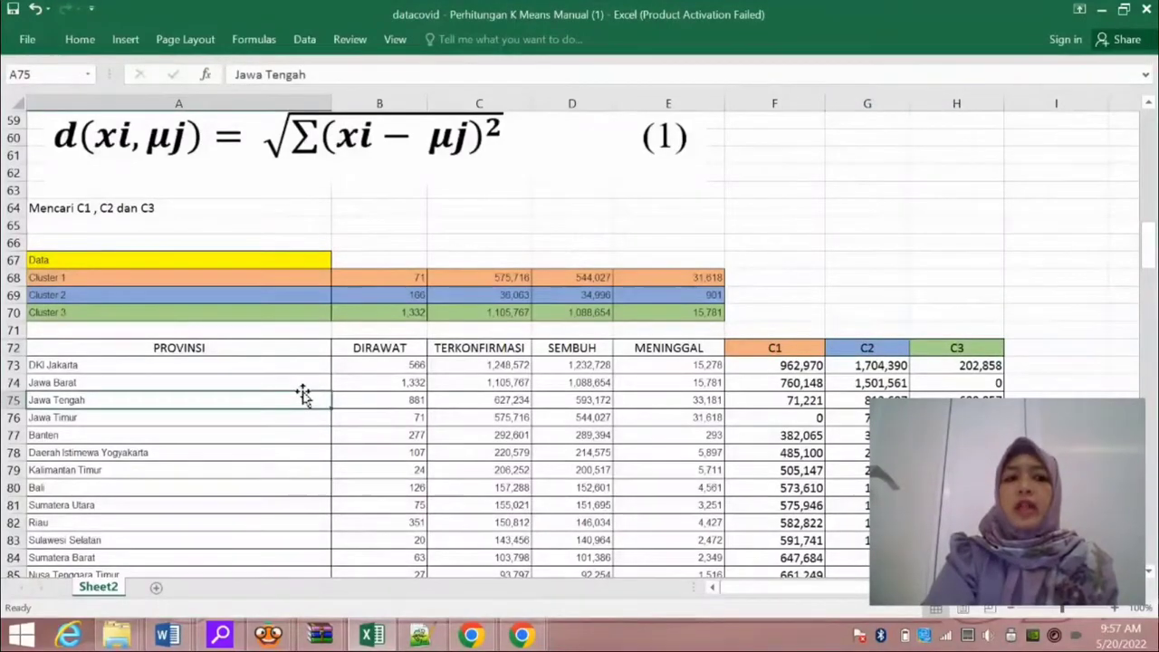
left_click(797, 401)
left_click(865, 399)
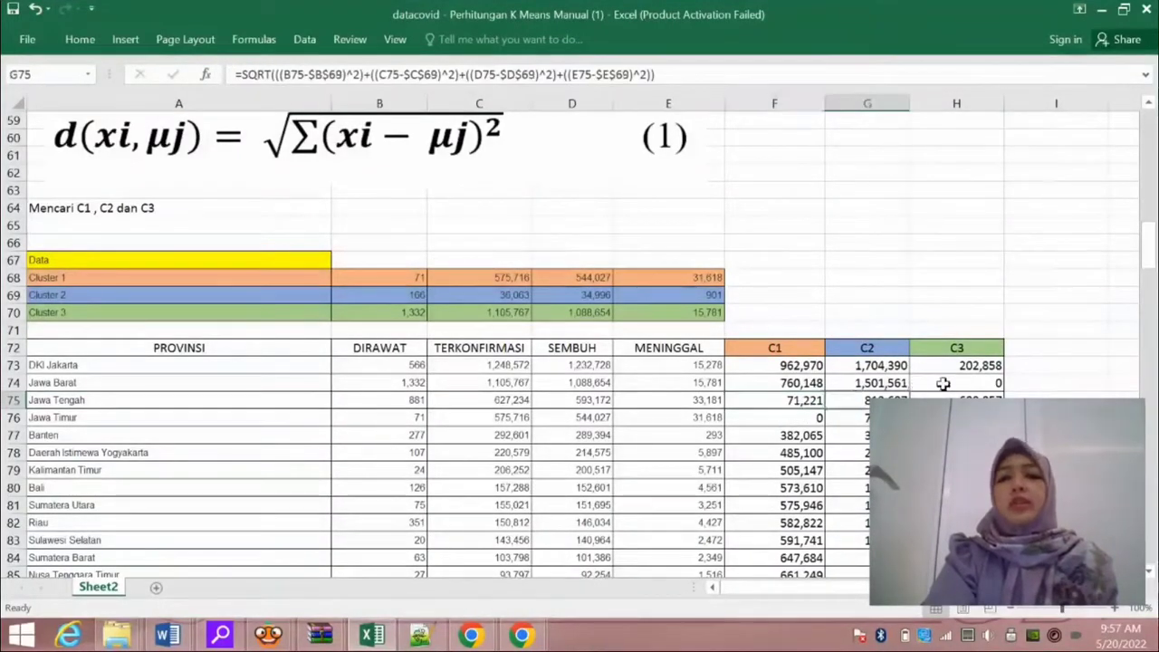
left_click(933, 383)
scroll(316, 448, "down", 4)
scroll(316, 449, "down", 7)
scroll(308, 446, "up", 9)
scroll(304, 442, "up", 1)
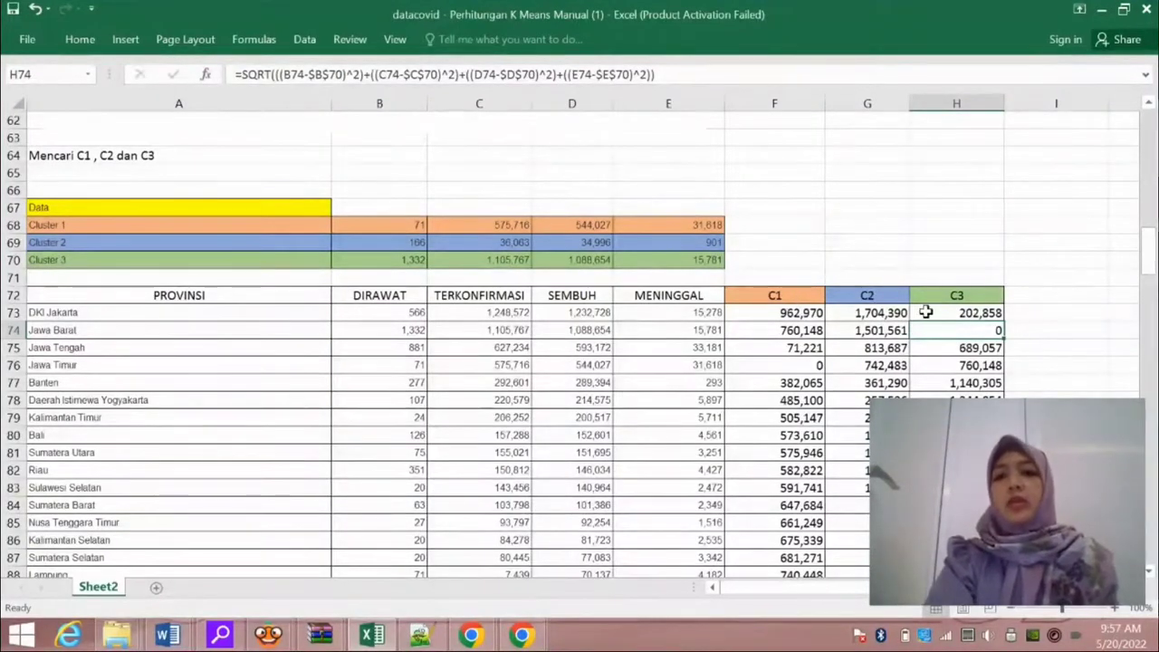
- Inspect DKI Jakarta's C1 distance formula in F73 and compare its cell references with the Euclidean formula and the Cluster 1 centroid
left_click(11, 313)
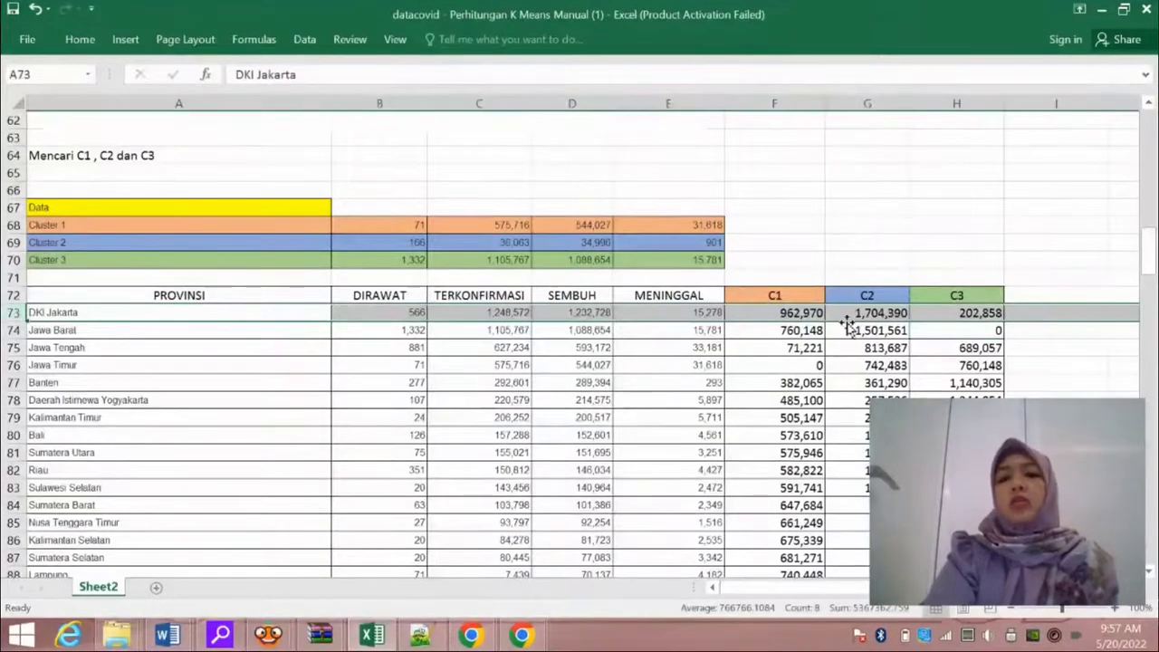
left_click(797, 313)
double_click(797, 312)
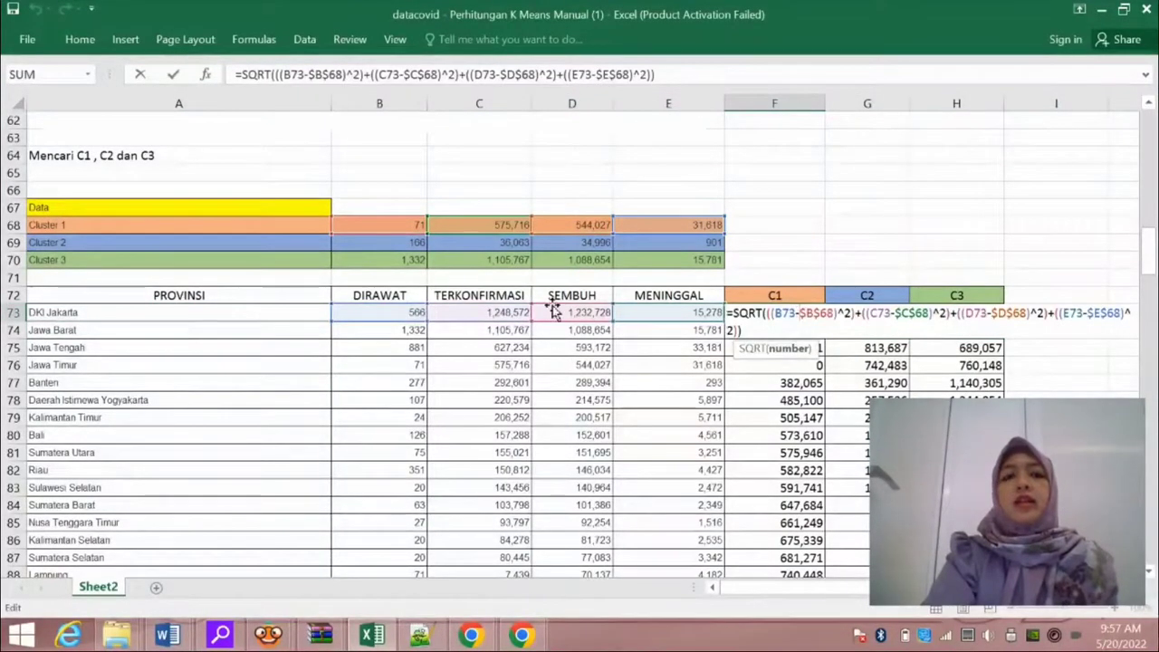
scroll(557, 308, "up", 3)
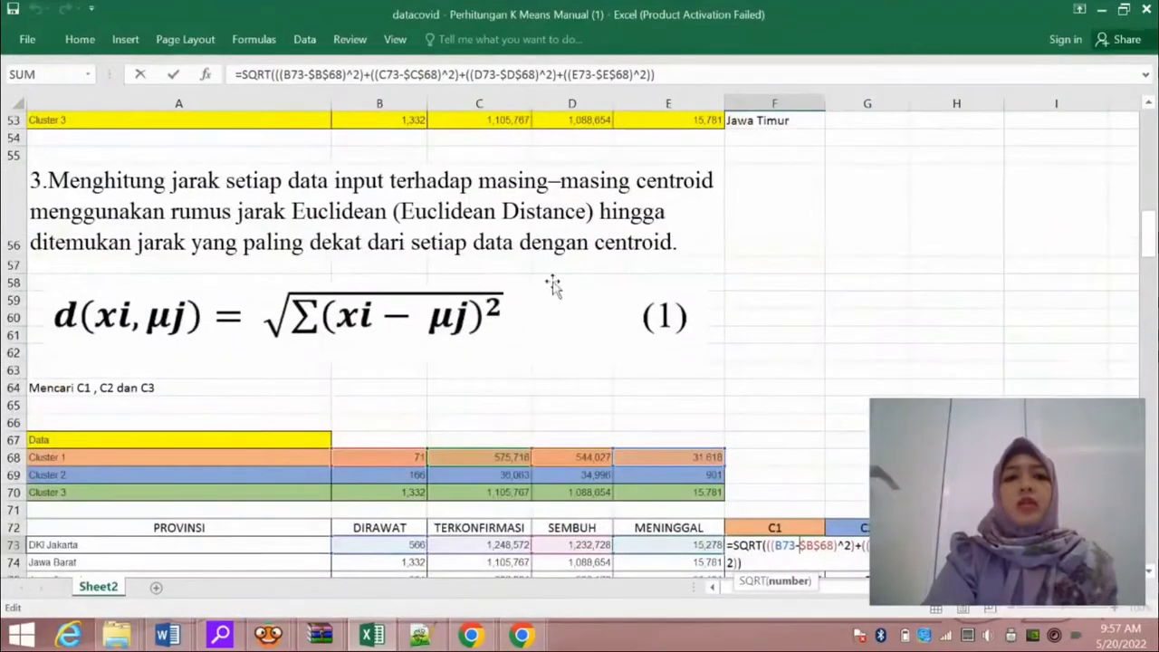
scroll(420, 353, "down", 1)
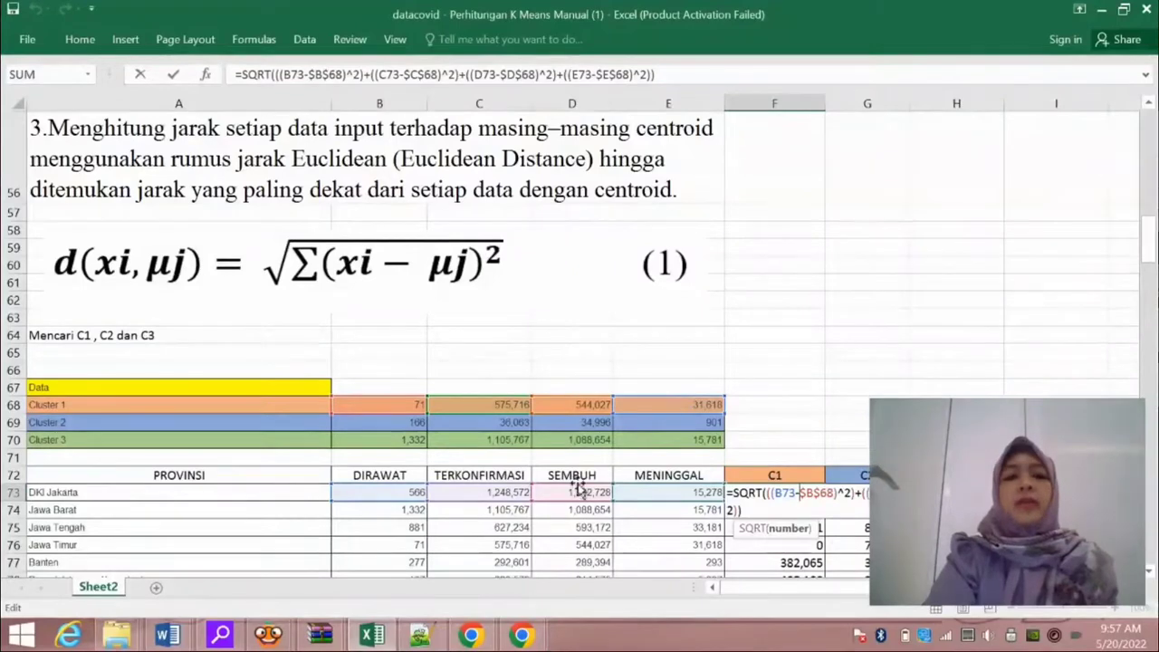
scroll(417, 376, "down", 1)
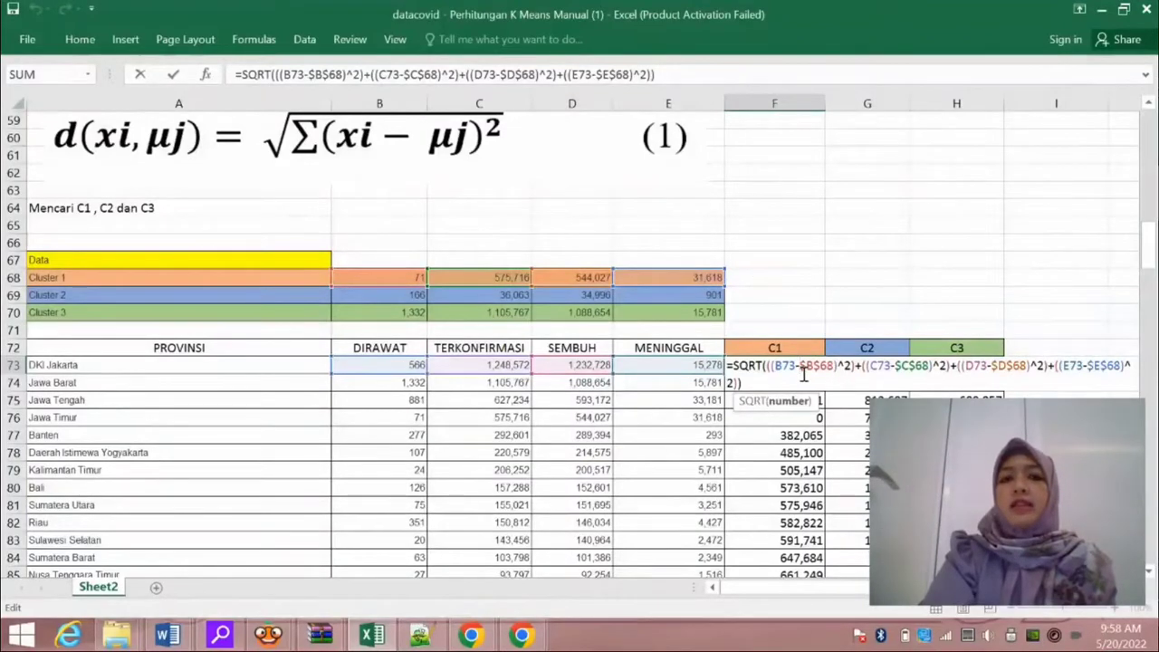
left_click(696, 76)
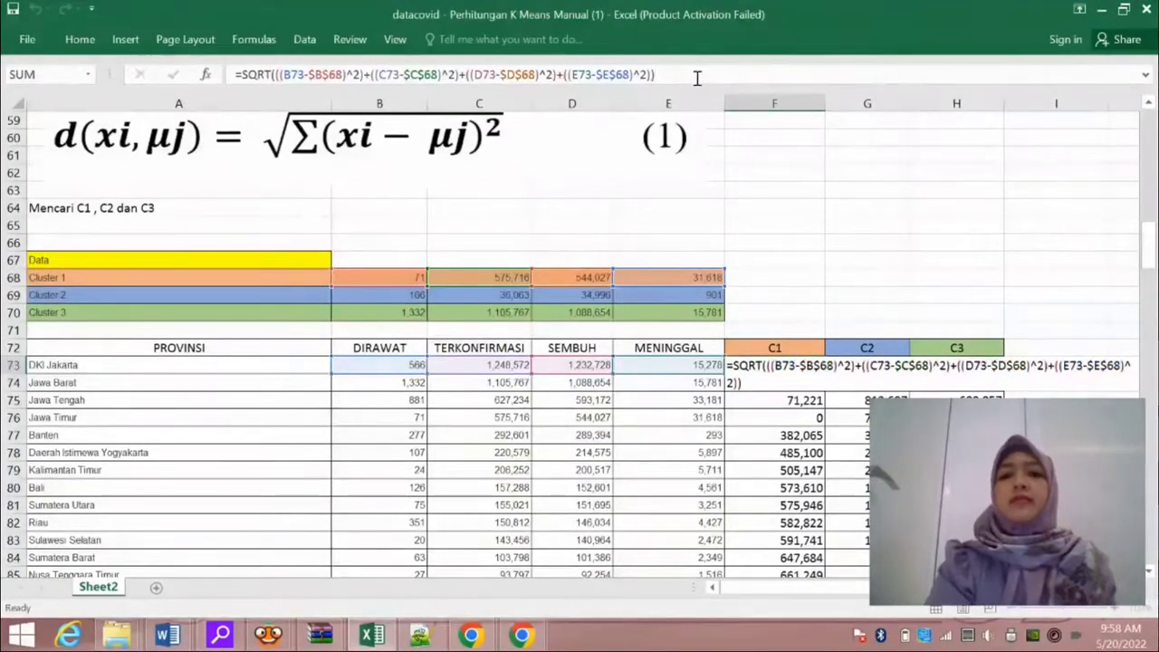
key("Return")
left_click(815, 366)
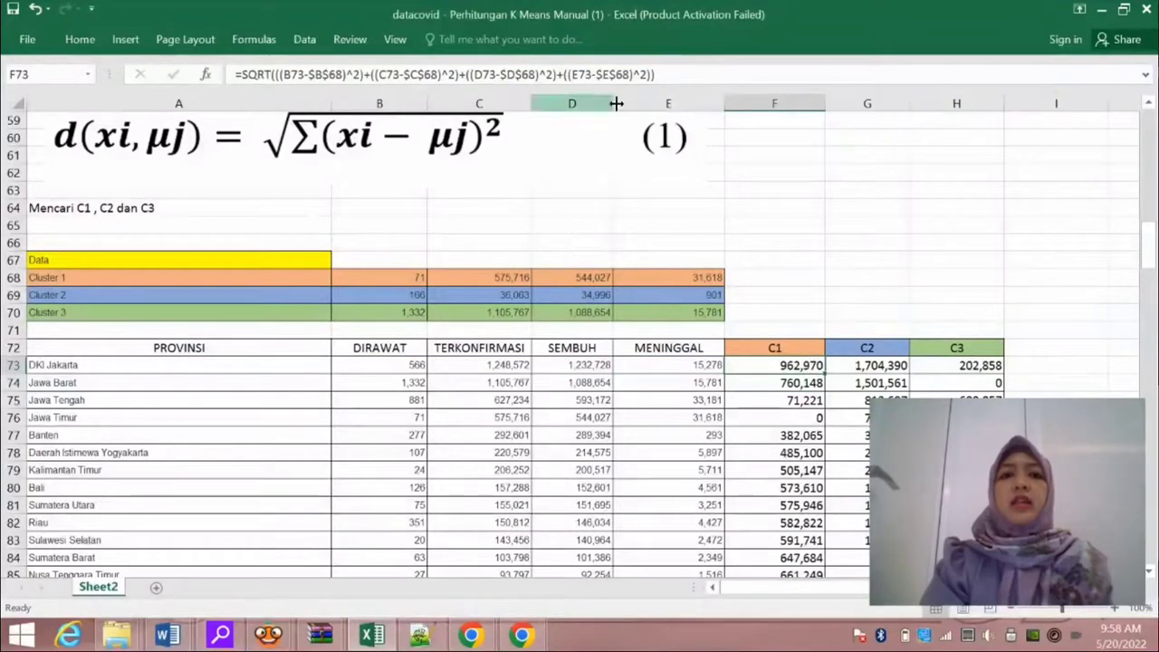
- Inspect DKI Jakarta's C2 and C3 distance formulas in G73 and H73 and relate them to the Cluster 2 and Cluster 3 centroids
left_click(861, 362)
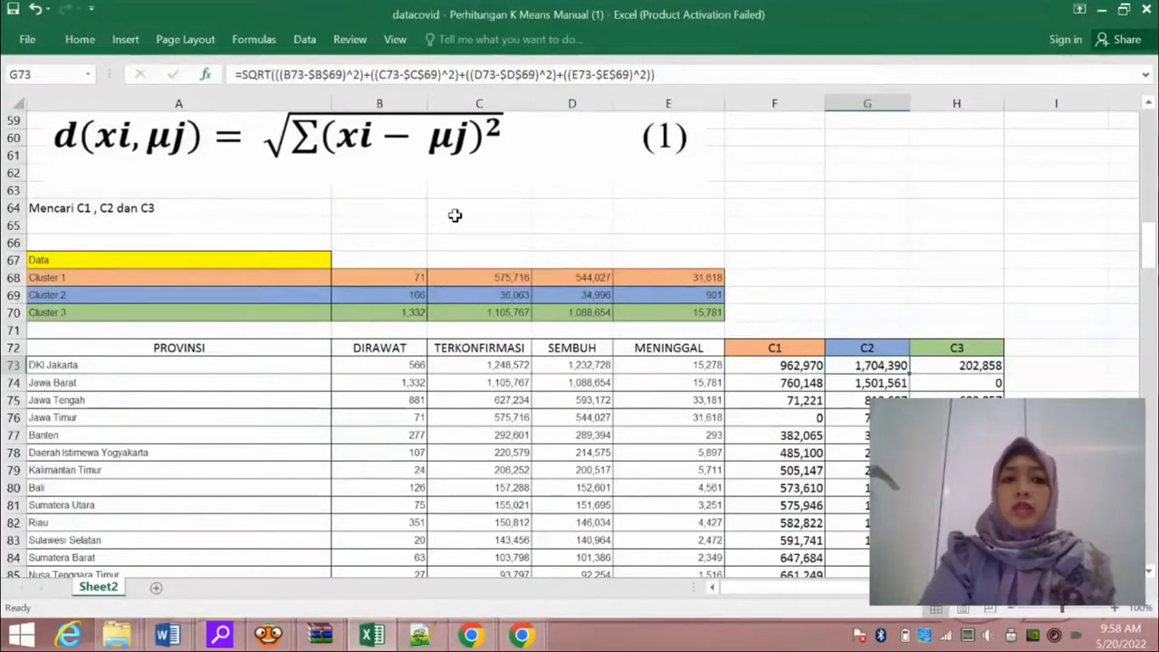
left_click_drag(45, 296, 402, 288)
left_click_drag(513, 287, 711, 296)
left_click(855, 371)
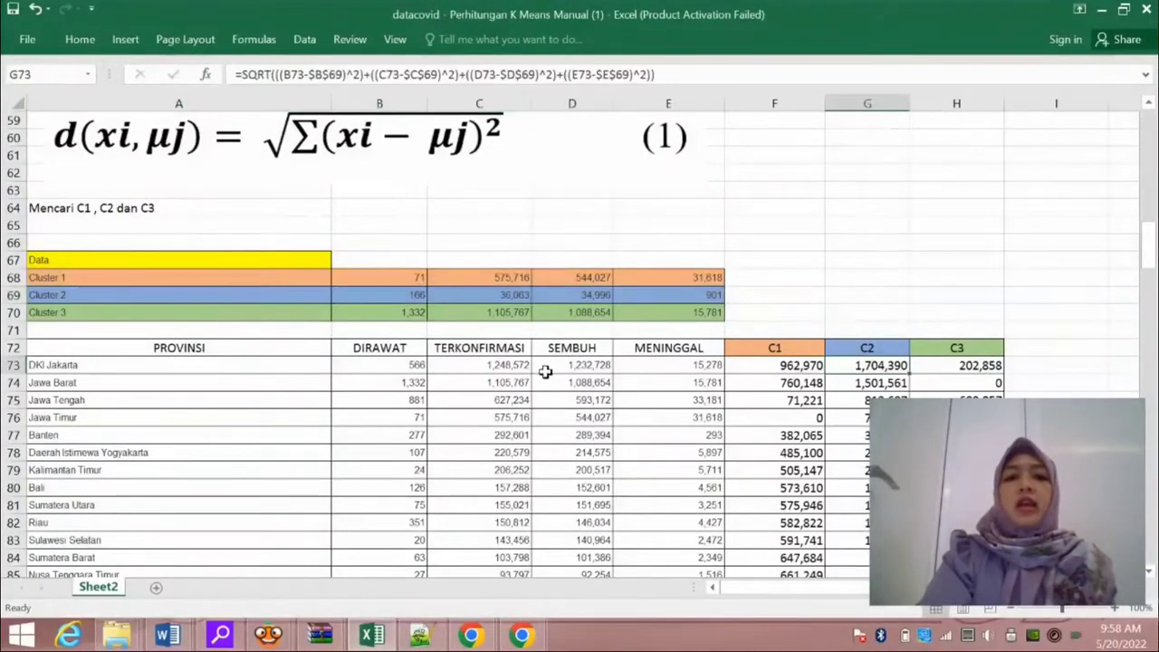
left_click(418, 367)
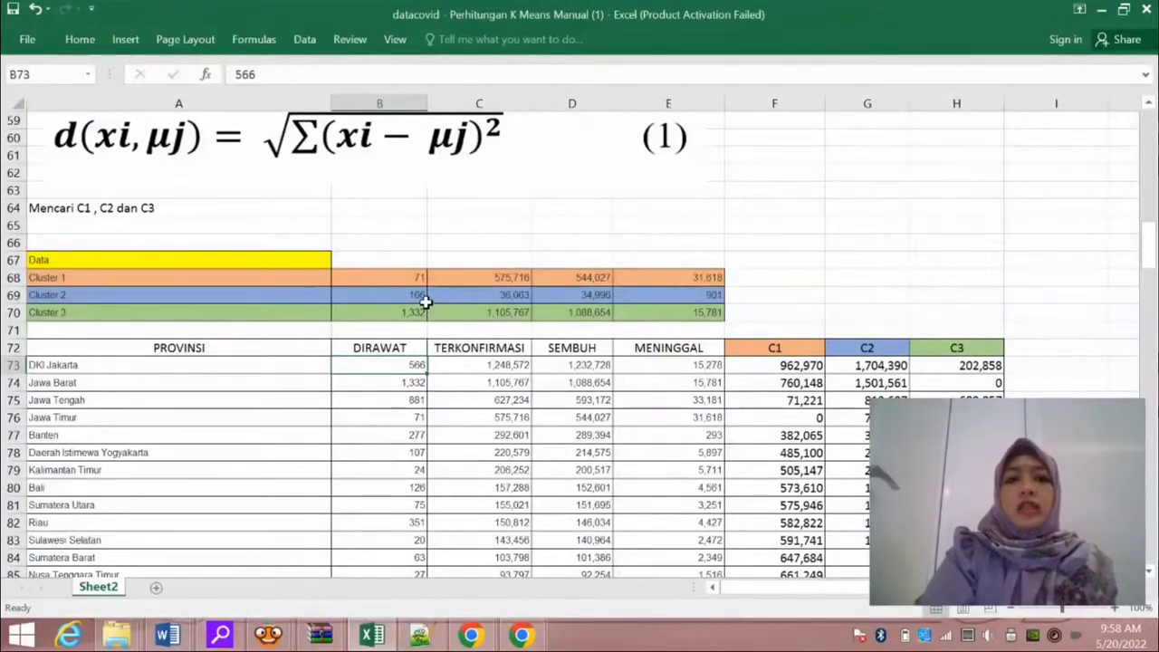
left_click(880, 364)
key("F2")
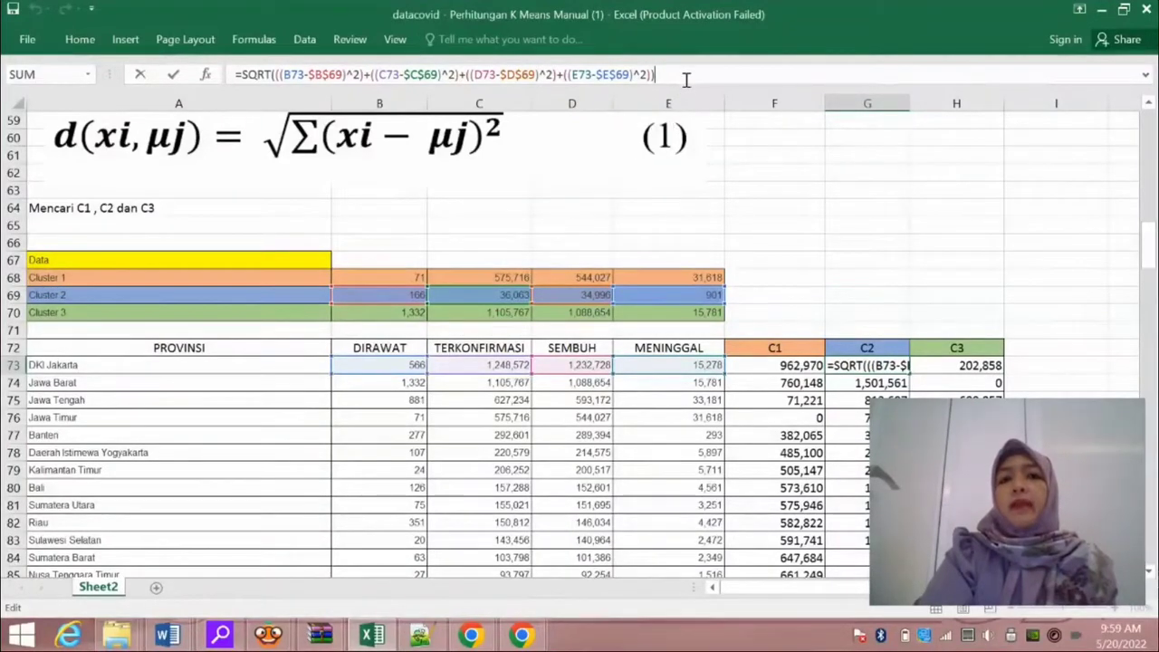
key("Return")
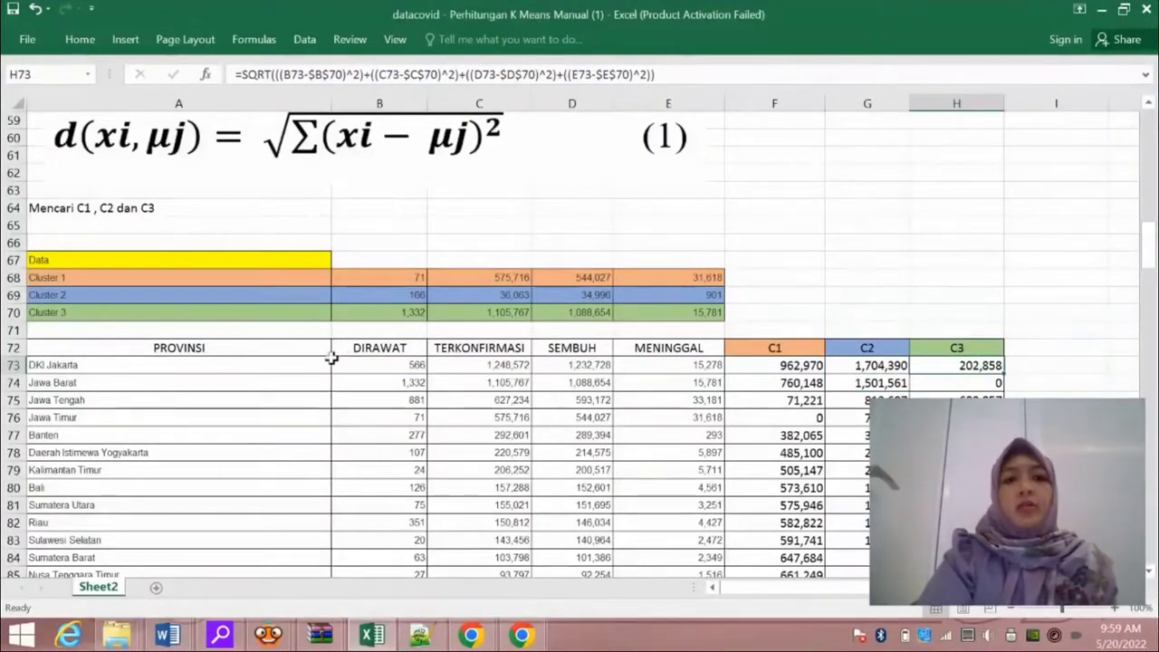
left_click_drag(155, 365, 653, 366)
left_click_drag(83, 312, 675, 318)
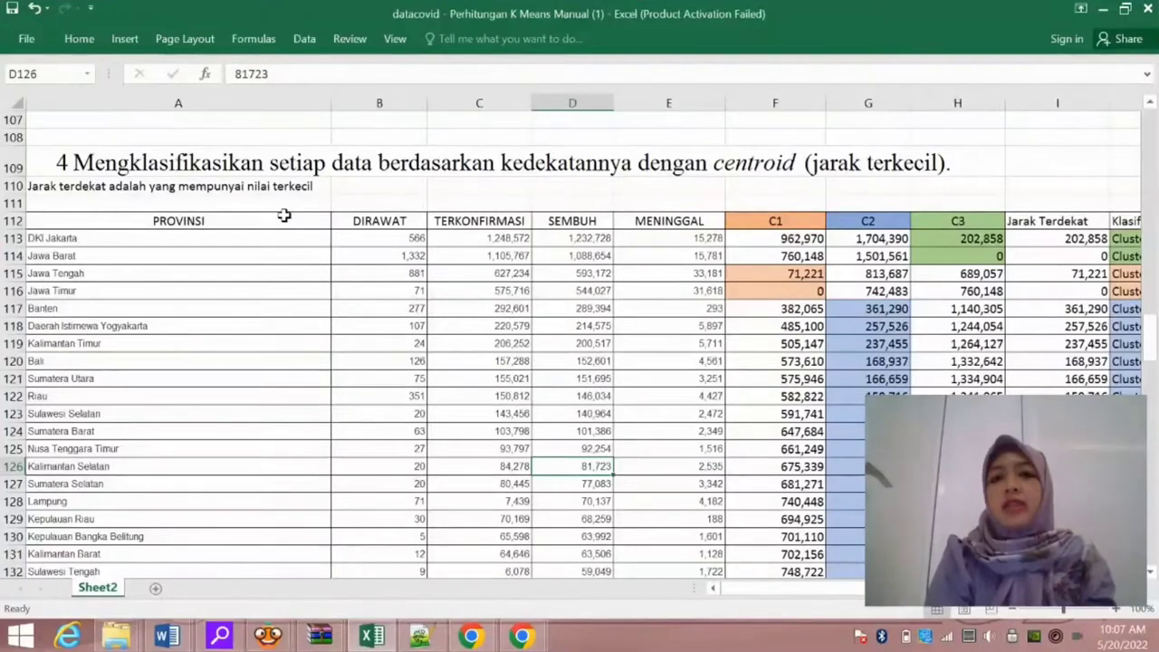
- Look over the C1, C2 and C3 distances and the Klasifikasi cluster column in the smallest-distance classification table of section 4
left_click_drag(797, 222, 933, 569)
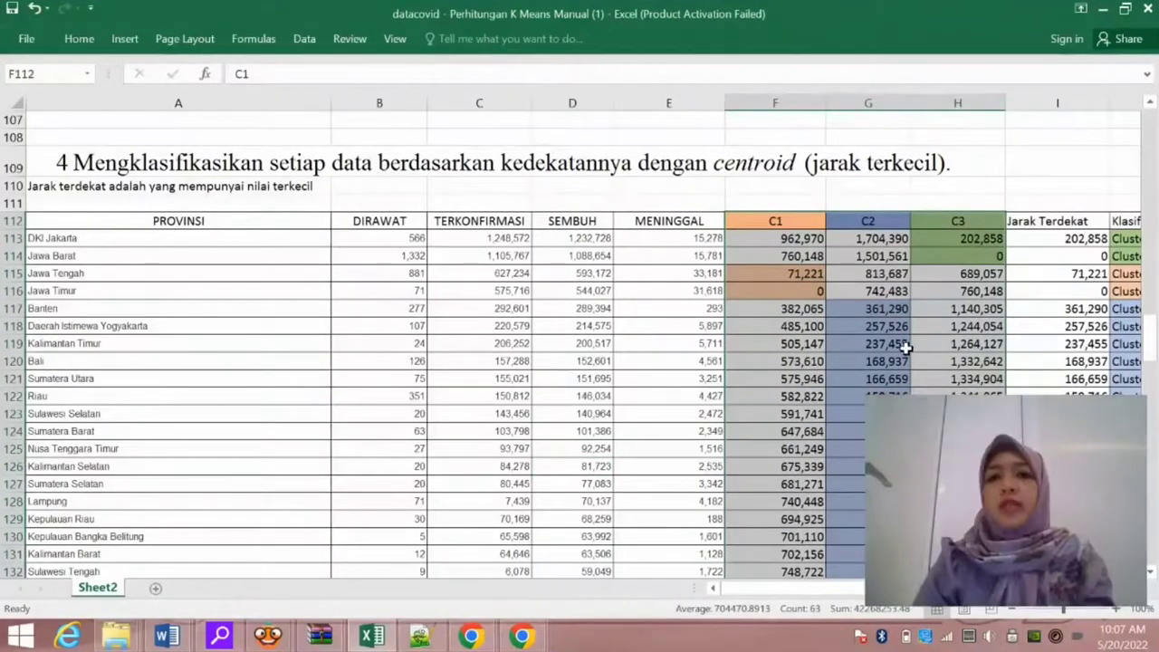
left_click(887, 288)
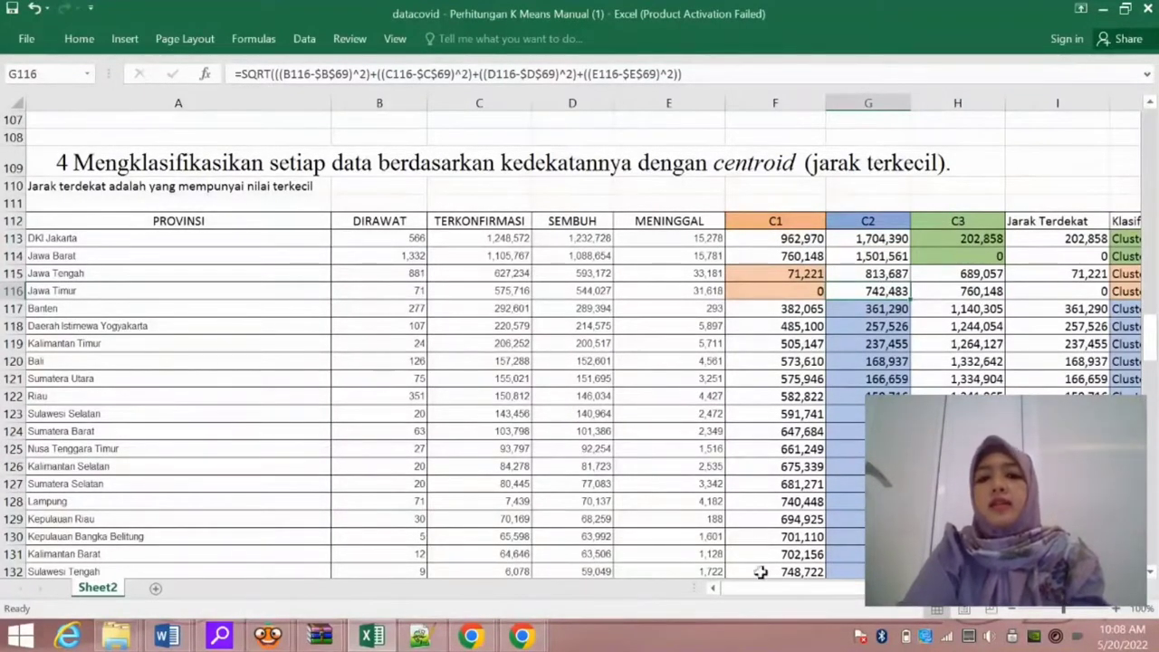
left_click(130, 240)
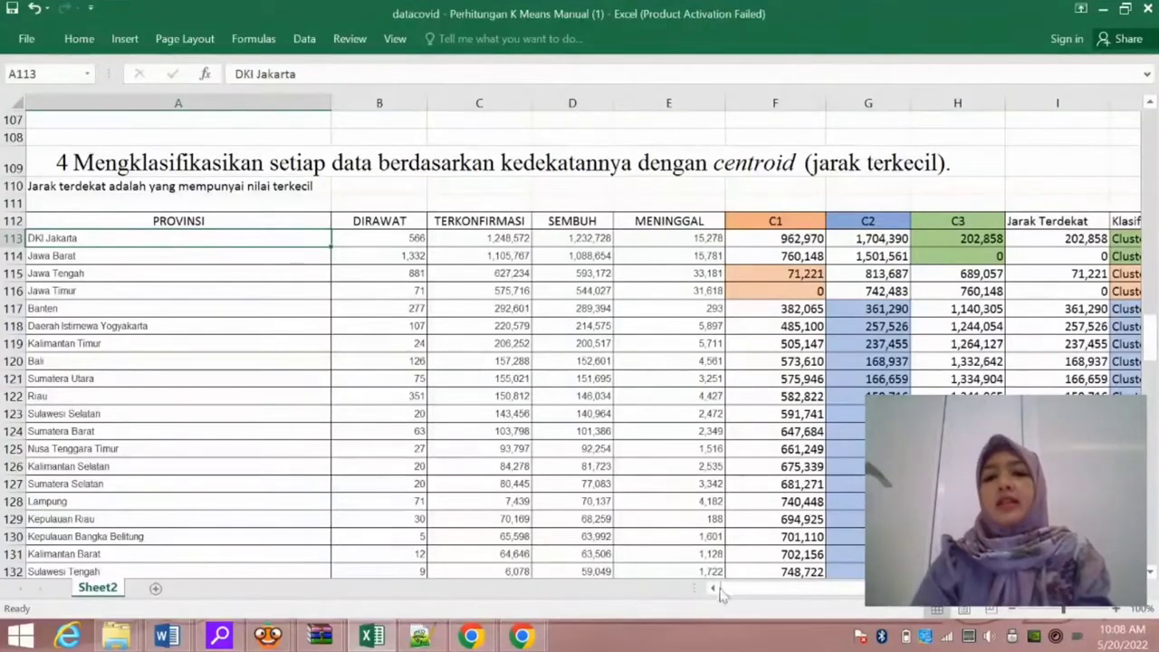
scroll(738, 600, "right", 3)
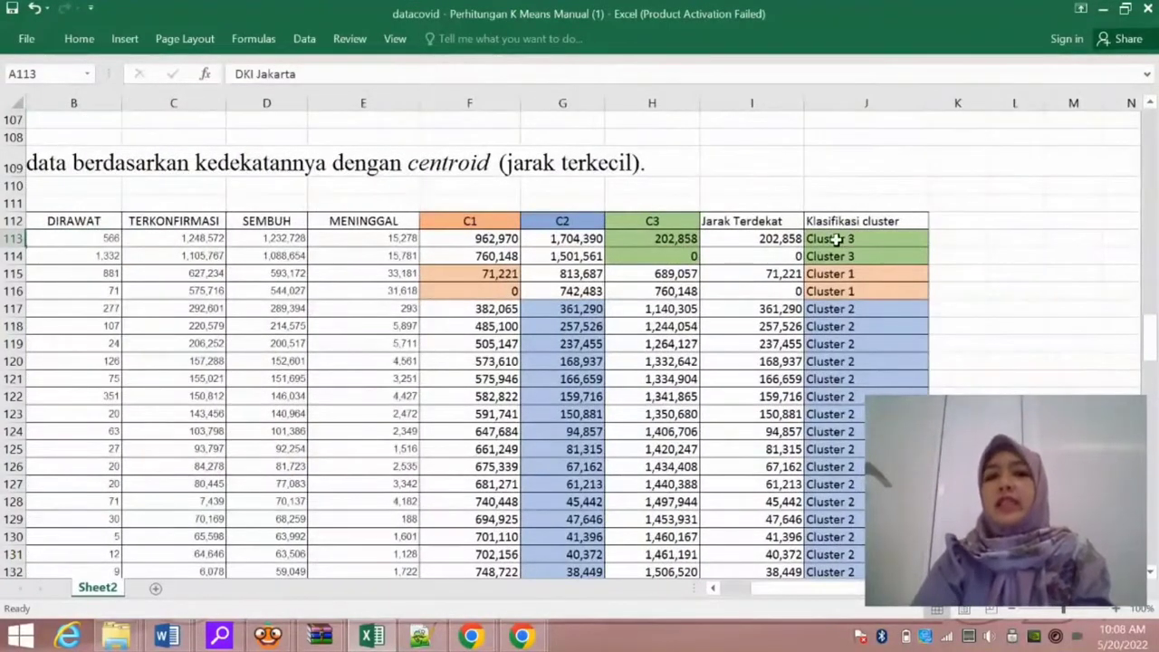
left_click_drag(777, 589, 750, 588)
- Compare DKI Jakarta's C1, C2 and C3 distances in row 113 with its Jarak Terdekat value
left_click(775, 239)
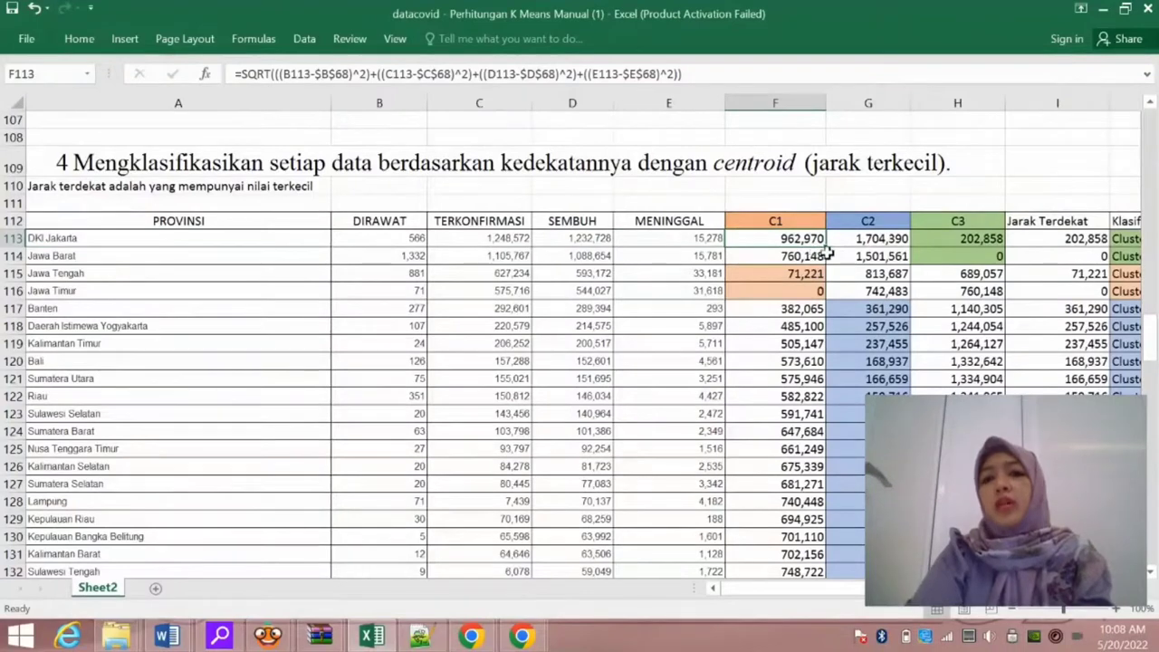
left_click(880, 239)
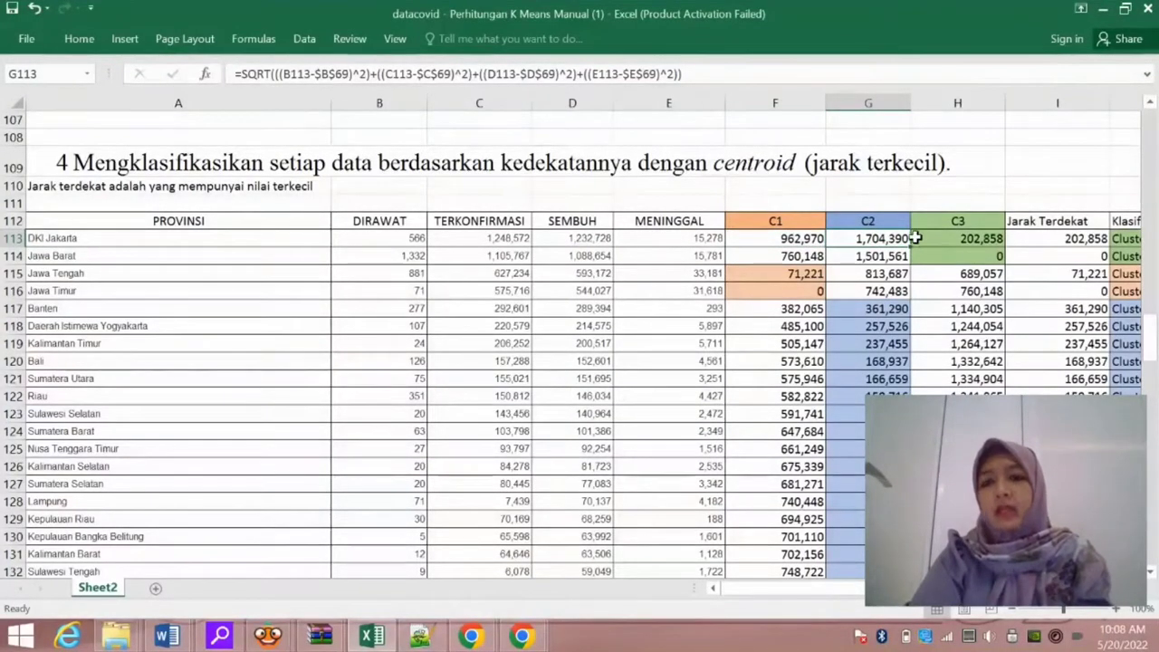
left_click(947, 239)
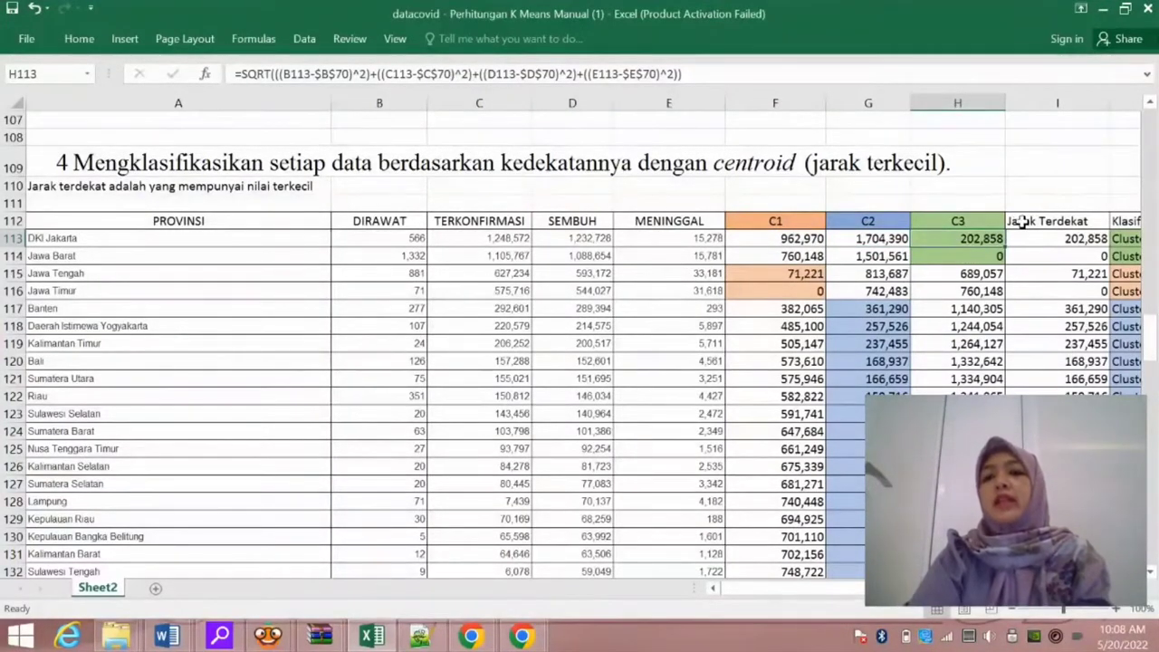
left_click(1021, 221)
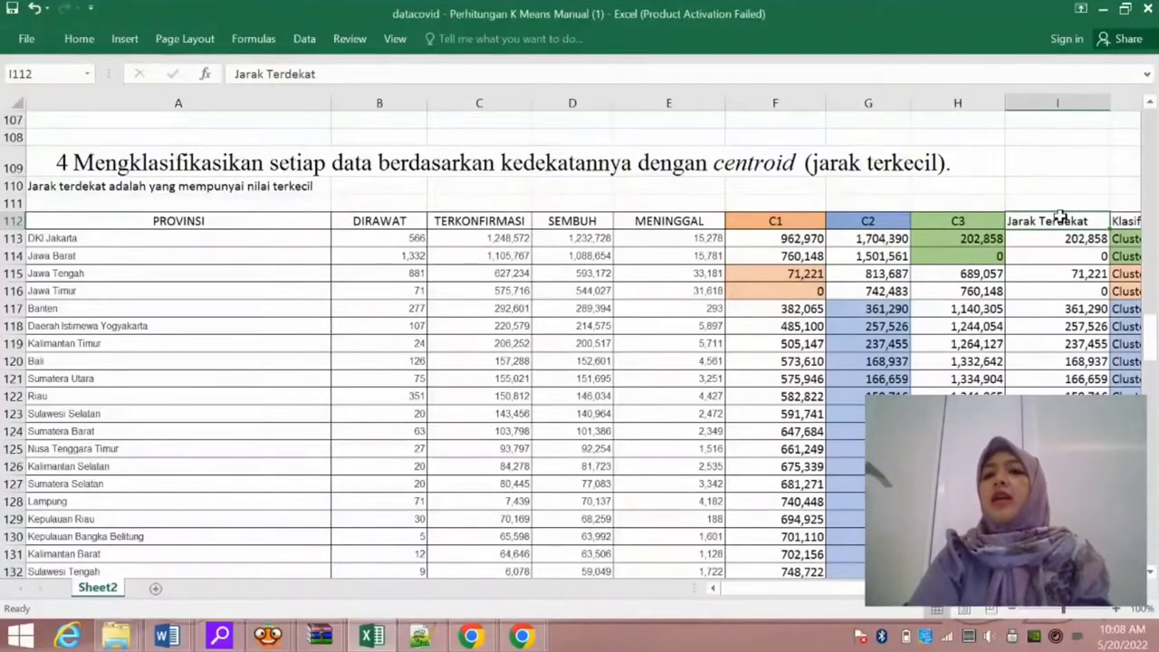
left_click(994, 237)
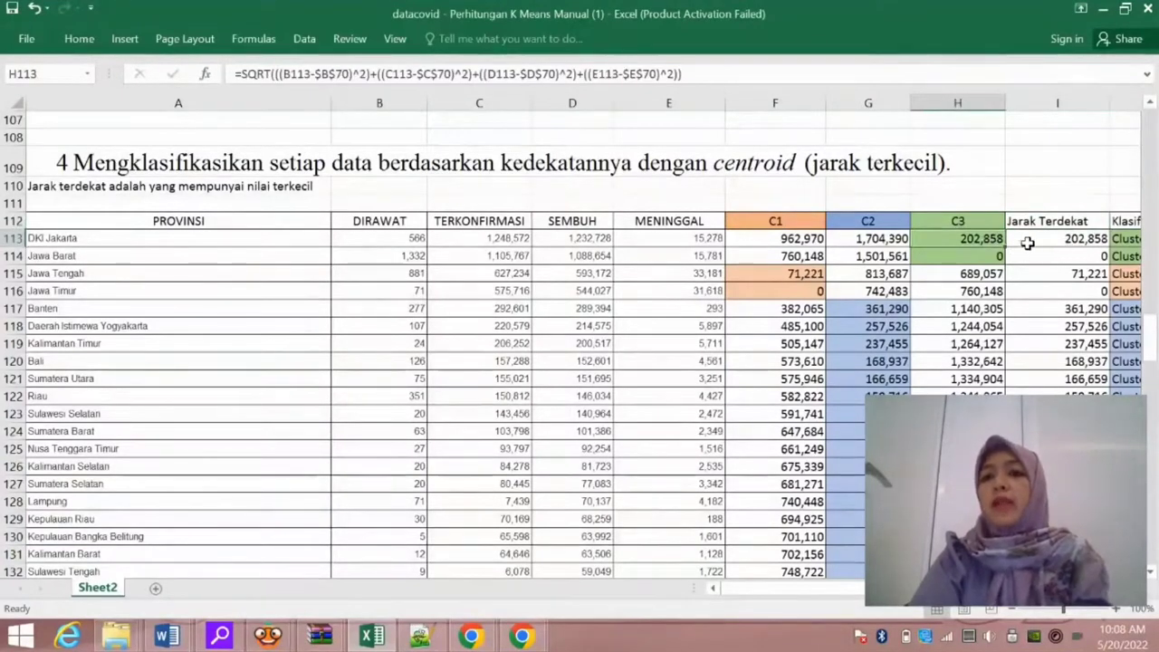
- Check the smallest distances of Jawa Barat, Jawa Tengah, Jawa Timur and the provinces from Banten to Bali in the classification table
left_click(308, 258)
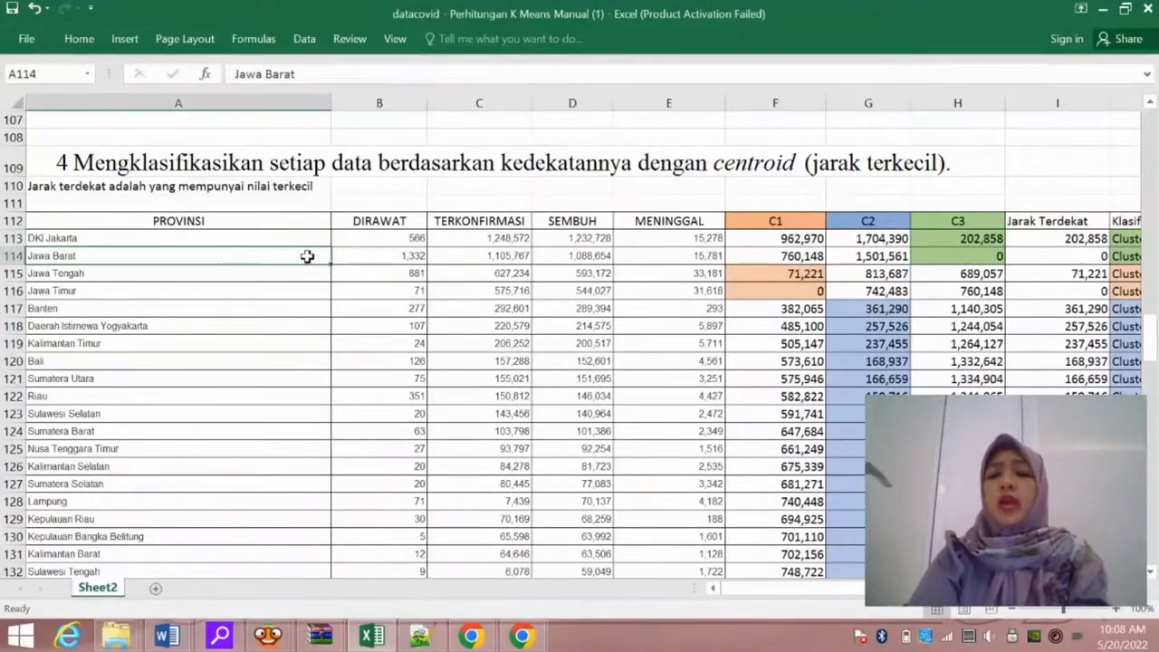
left_click(1054, 260)
left_click(993, 257)
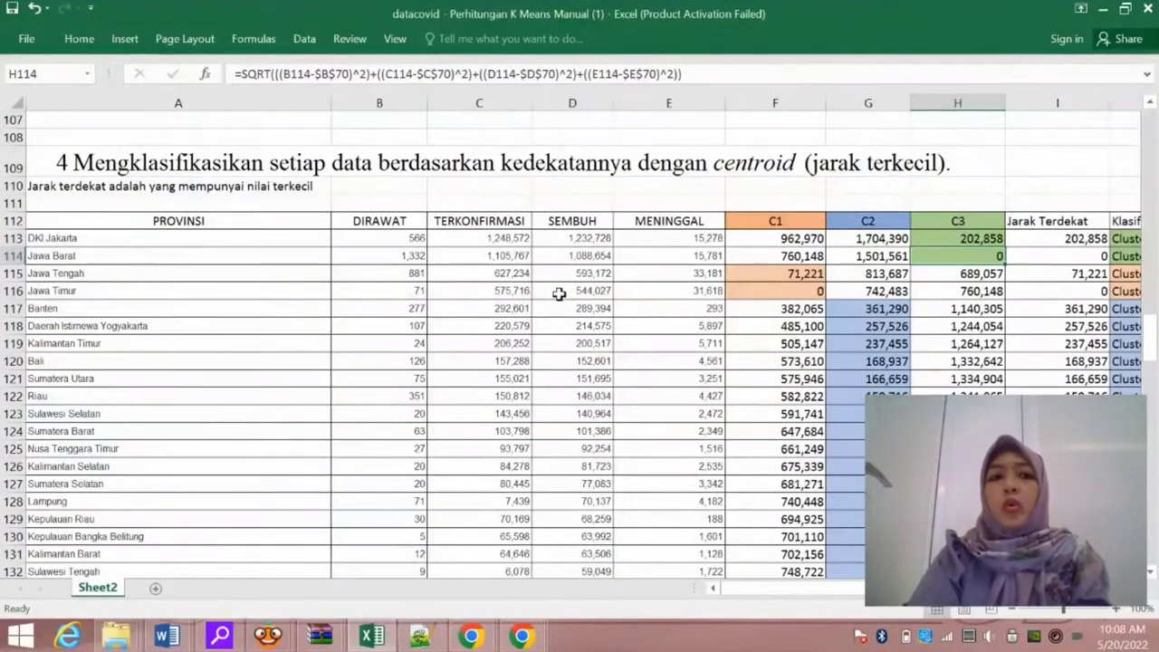
left_click(817, 272)
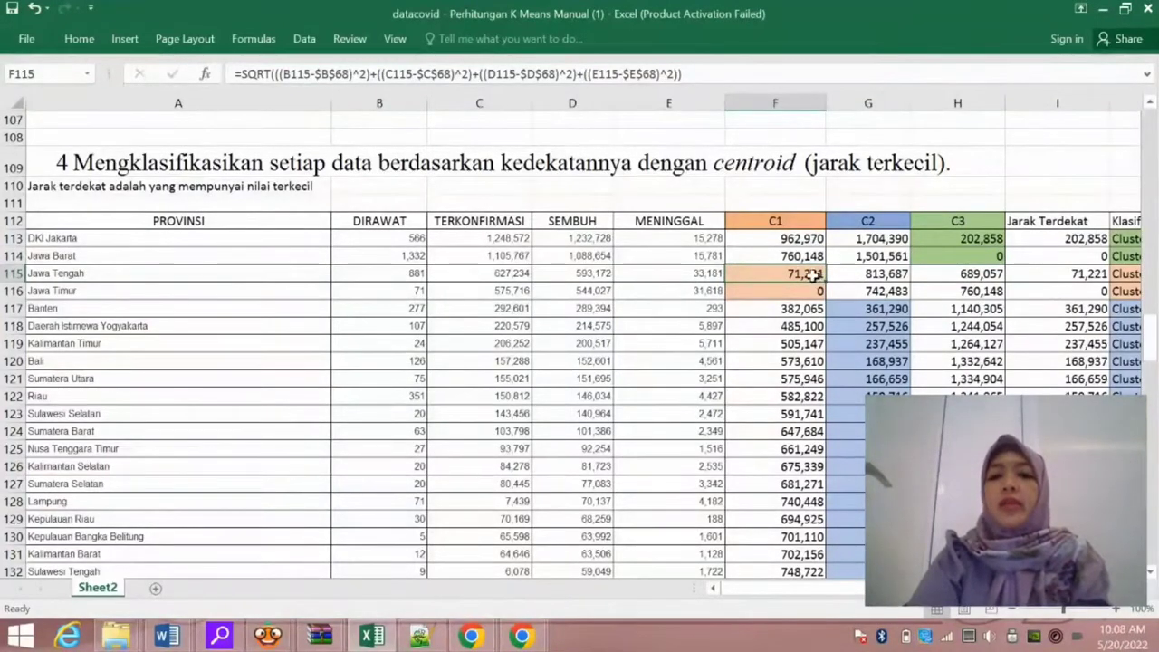
left_click(808, 290)
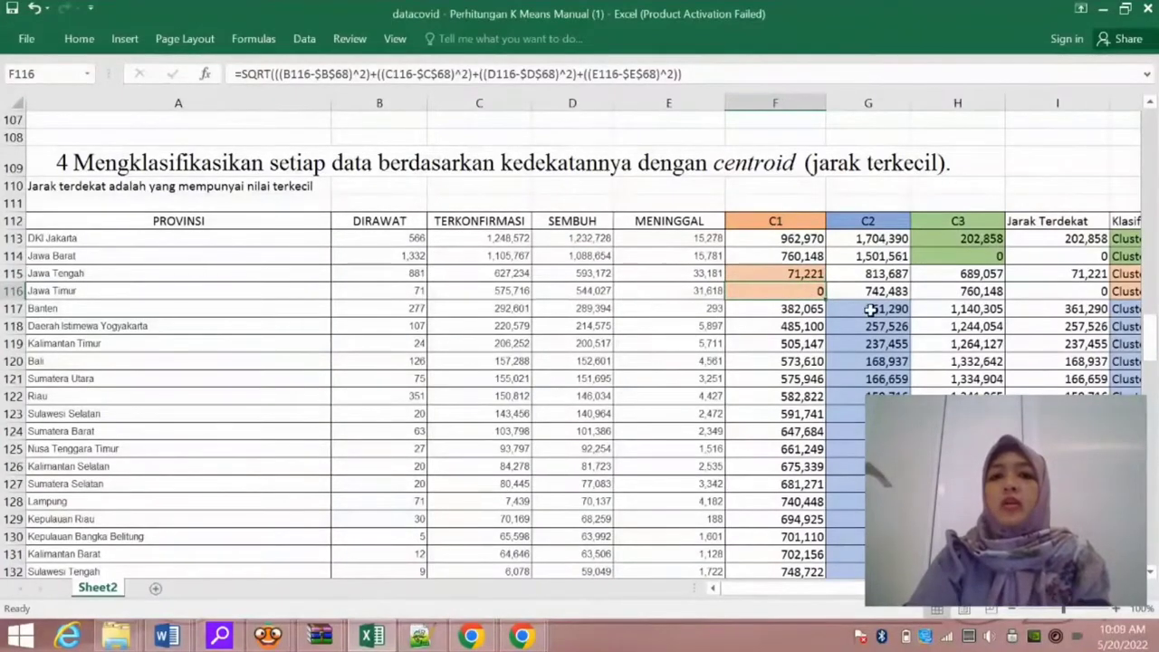
scroll(869, 309, "down", 1)
left_click(865, 244)
left_click(866, 300)
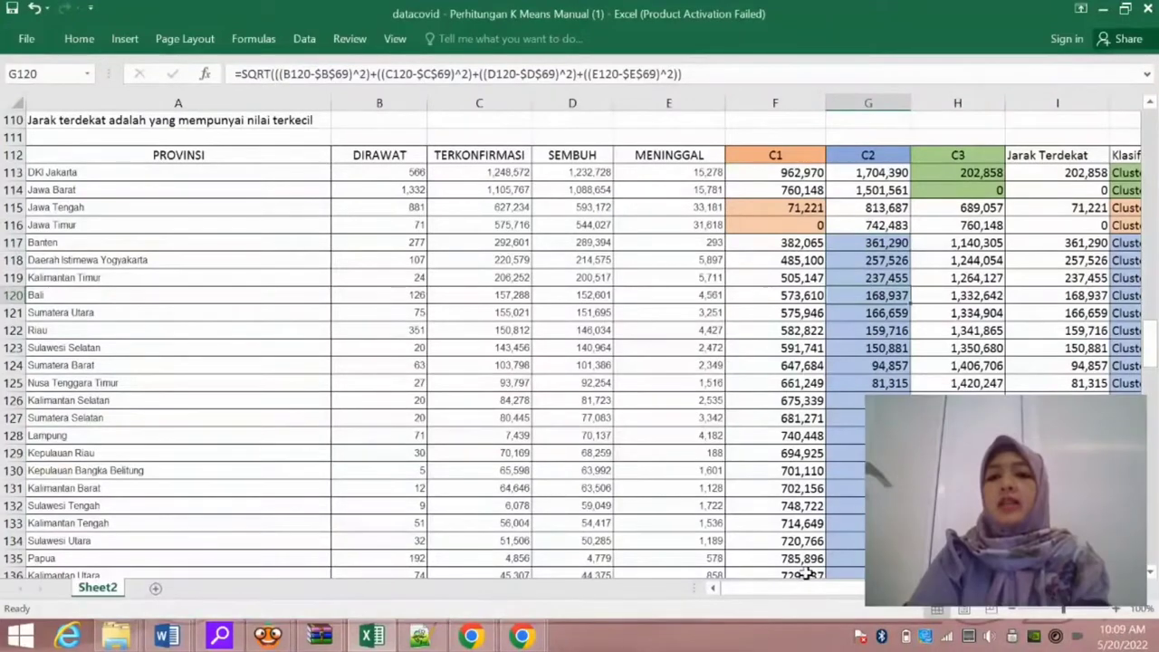
- Inspect the IF formulas in the Klasifikasi cluster column for a Cluster 3, a Cluster 1 and a Cluster 2 province
left_click_drag(802, 589, 846, 597)
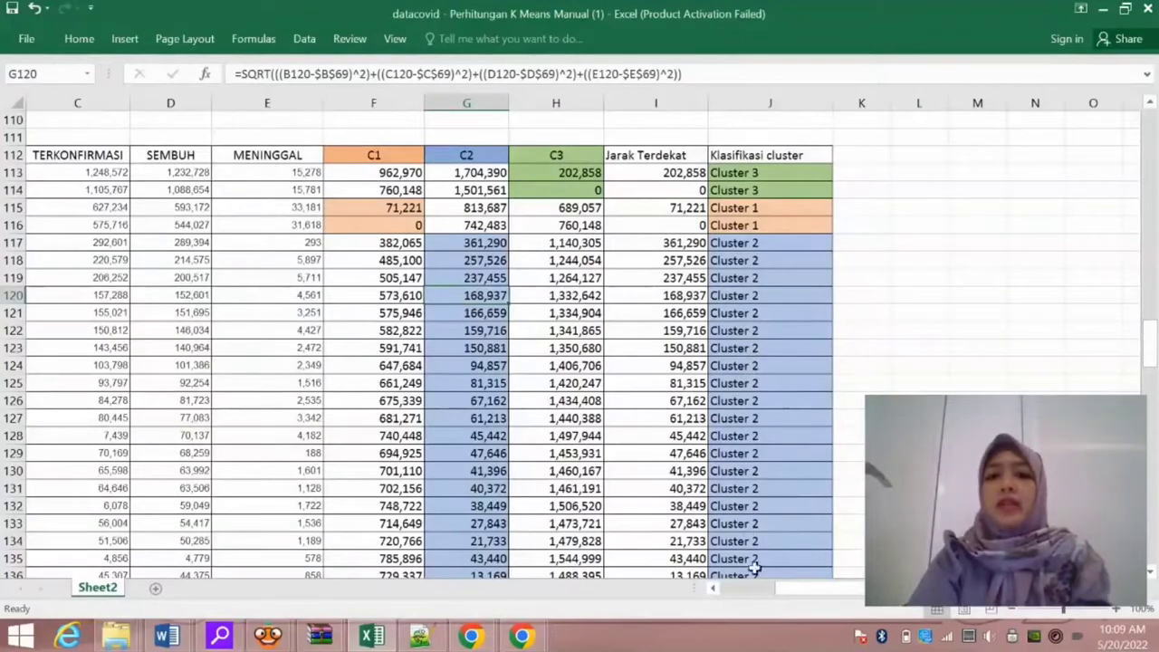
mouse_move(805, 589)
left_mouse_down()
mouse_move(708, 588)
mouse_move(797, 588)
left_mouse_up()
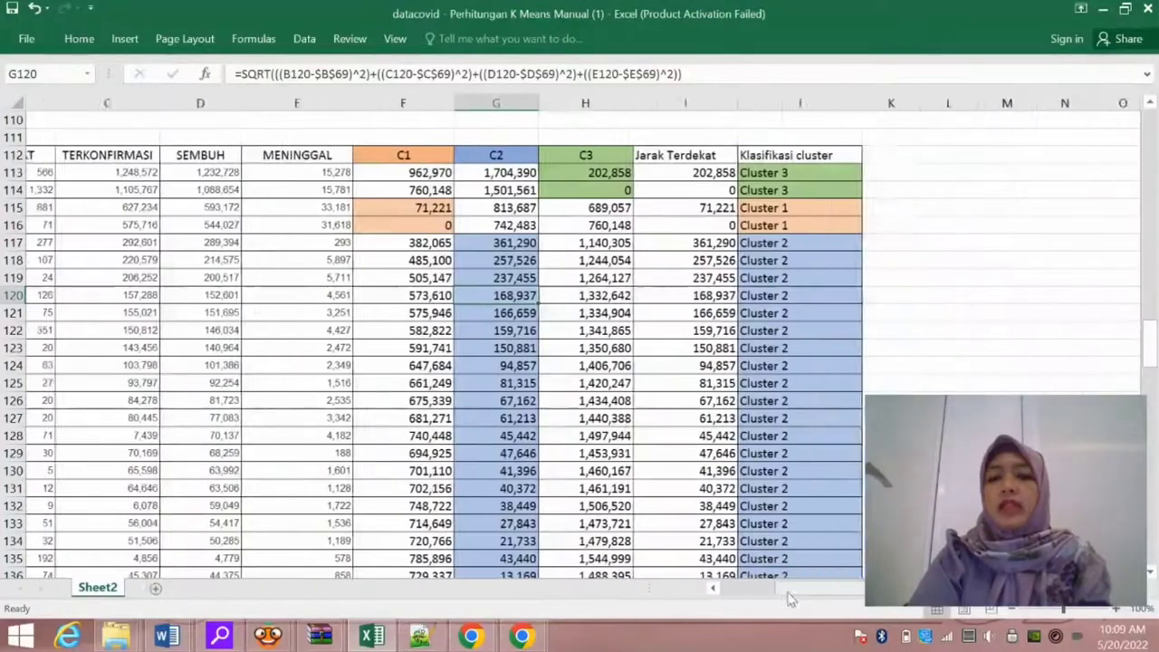
left_click(753, 173)
left_click(751, 192)
left_click(750, 177)
left_click(754, 194)
mouse_move(761, 587)
left_mouse_down()
mouse_move(736, 574)
mouse_move(747, 576)
left_mouse_up()
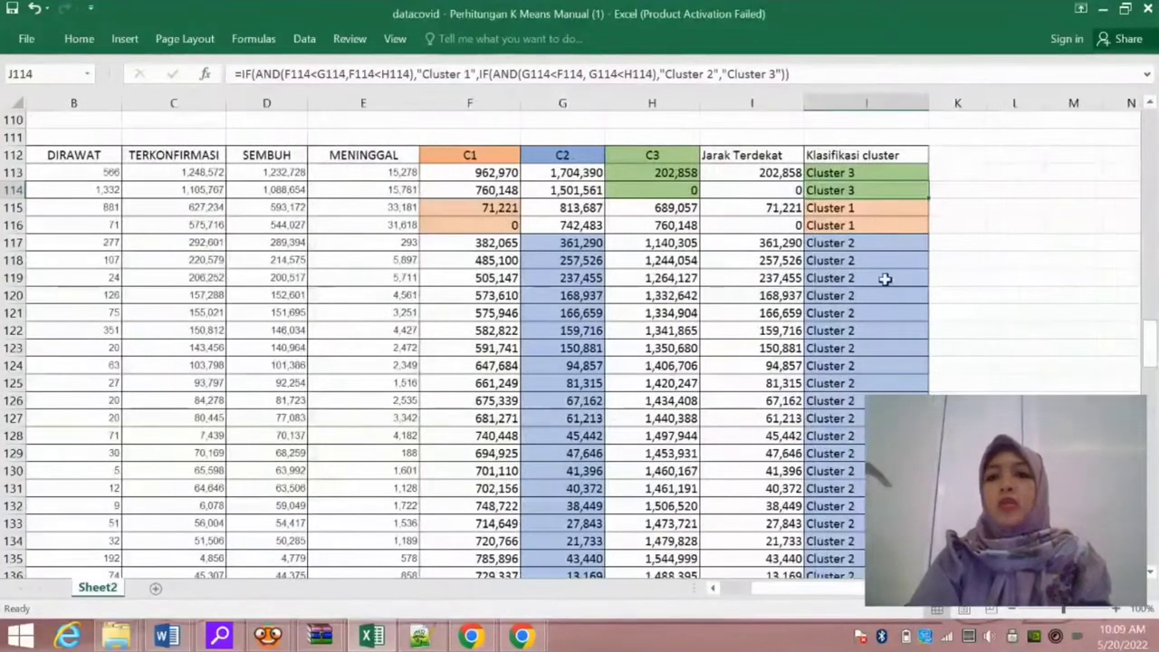
left_click(876, 213)
left_click(865, 241)
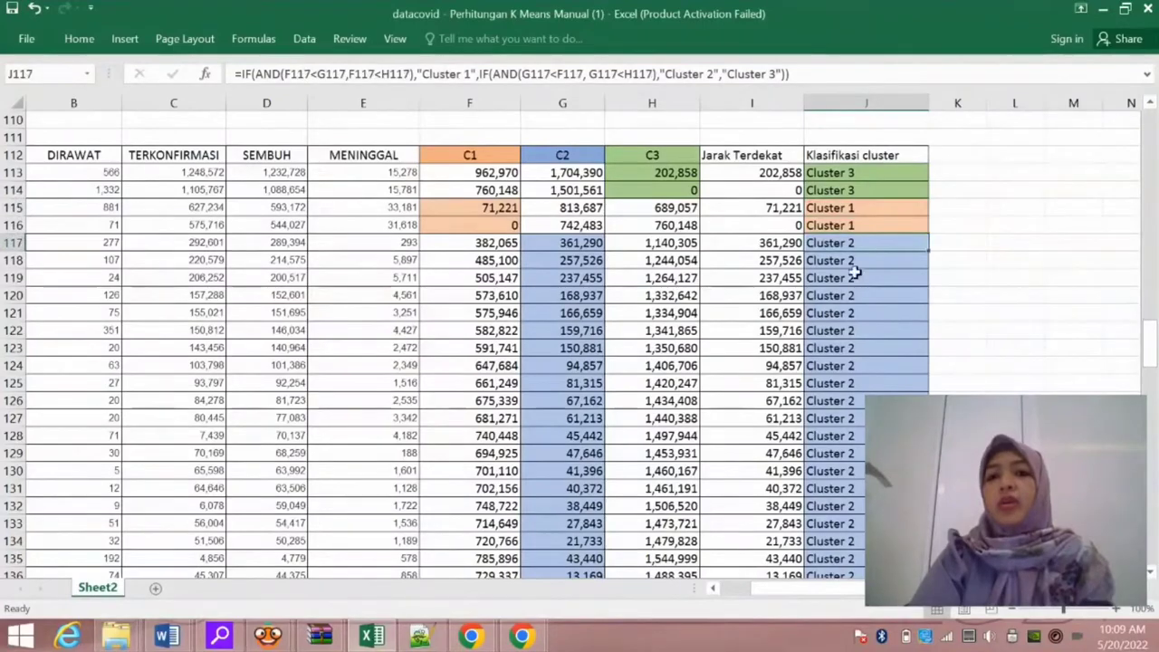
- Review the remaining classified provinces and examine the new-centroid formula and its explanation in section 5
left_click_drag(1150, 331, 1152, 360)
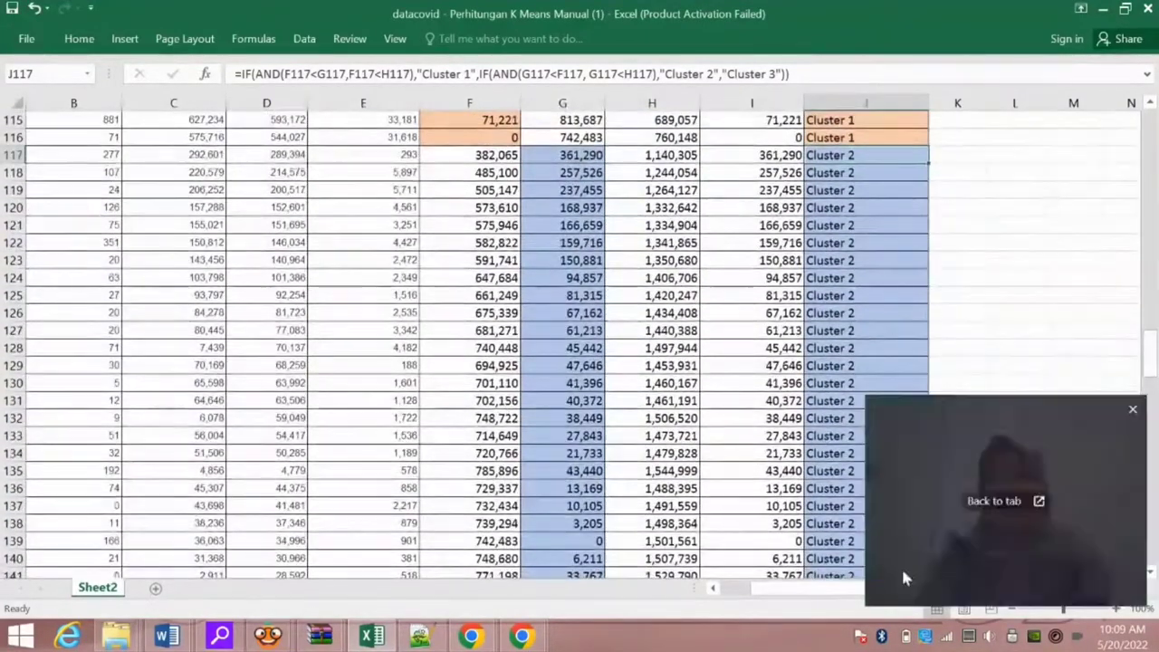
scroll(916, 365, "down", 2)
scroll(905, 365, "down", 4)
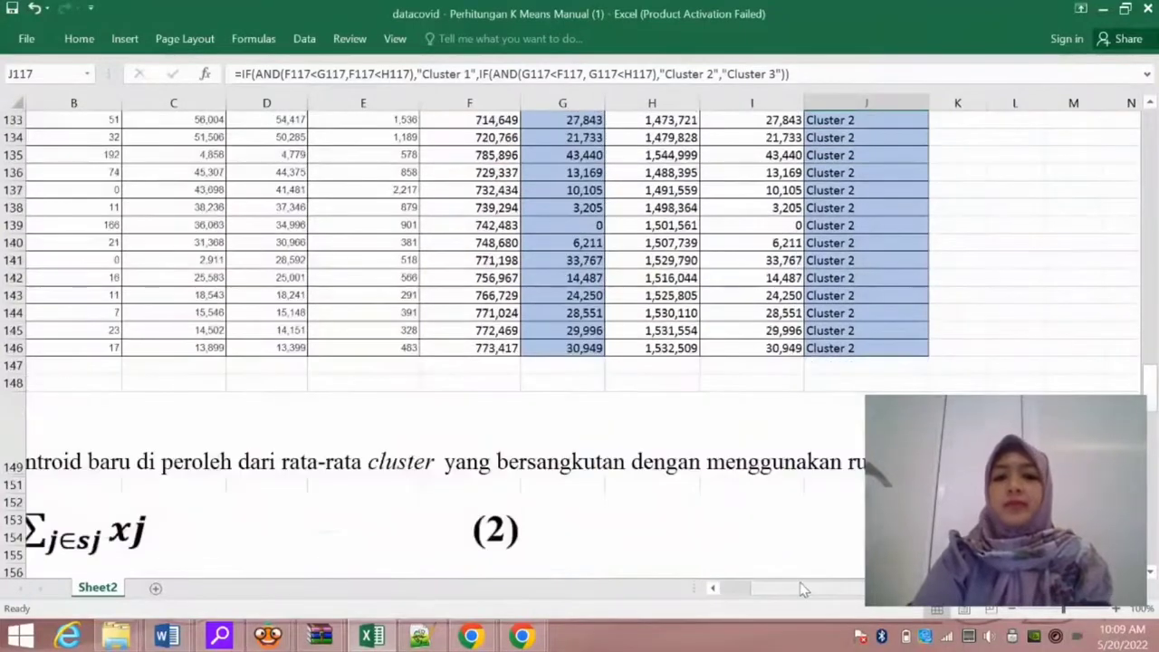
scroll(634, 435, "left", 2)
scroll(602, 480, "down", 5)
scroll(602, 480, "up", 5)
scroll(602, 480, "up", 2)
scroll(602, 480, "down", 6)
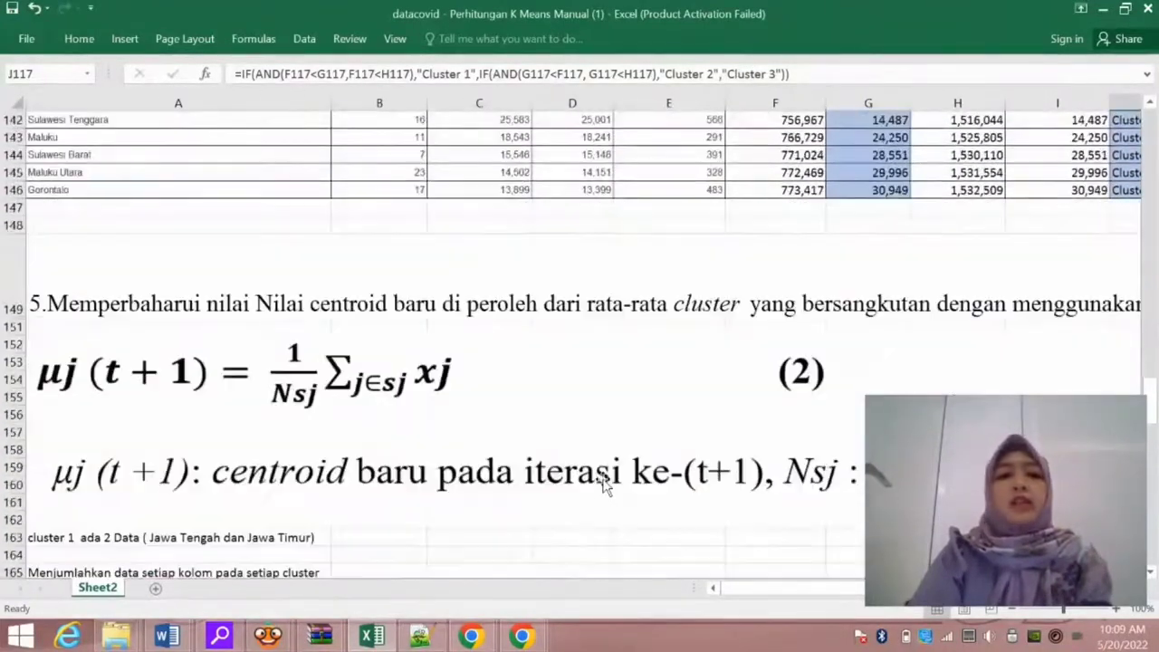
scroll(486, 427, "down", 2)
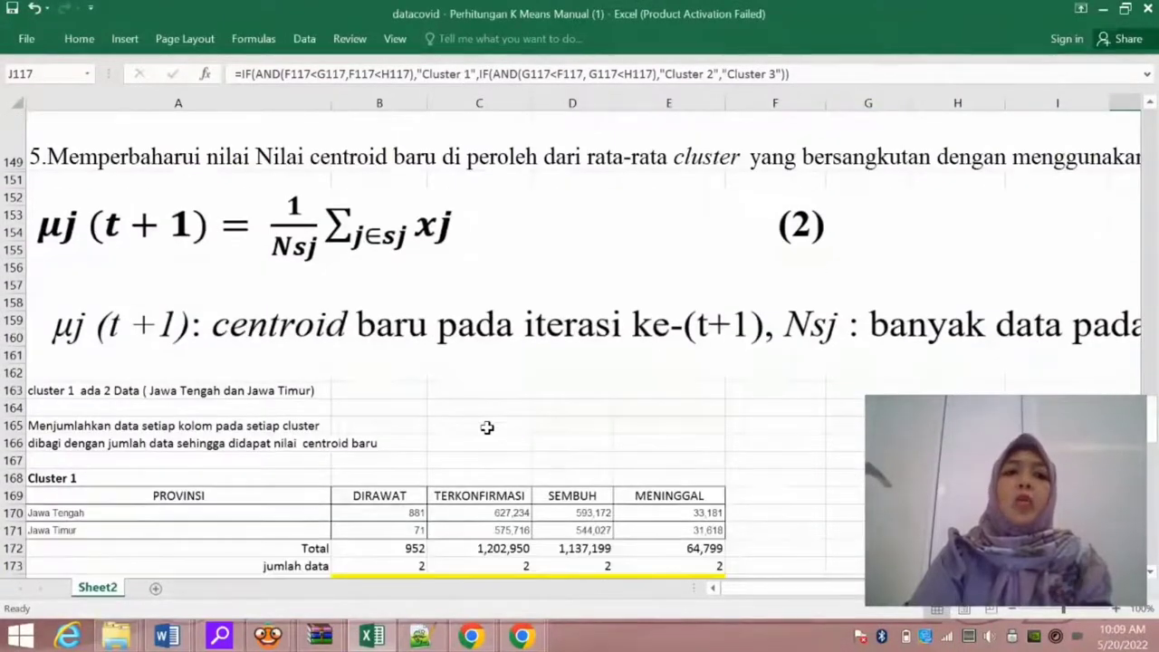
scroll(399, 352, "up", 3)
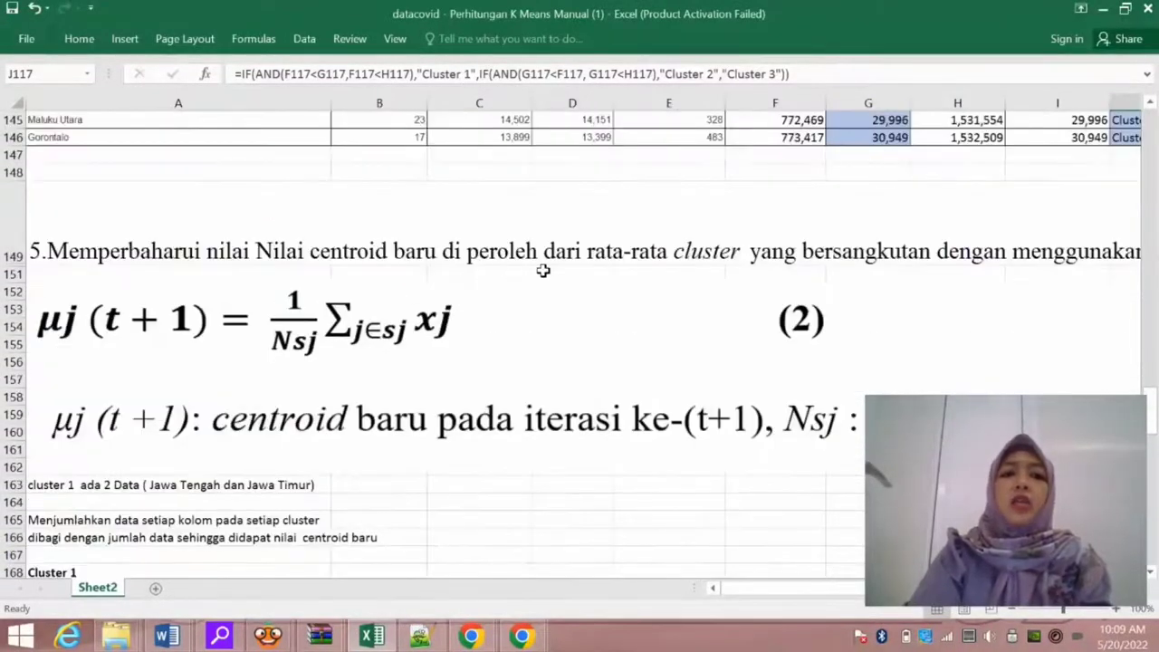
mouse_move(782, 586)
left_mouse_down()
mouse_move(830, 589)
mouse_move(786, 587)
left_mouse_up()
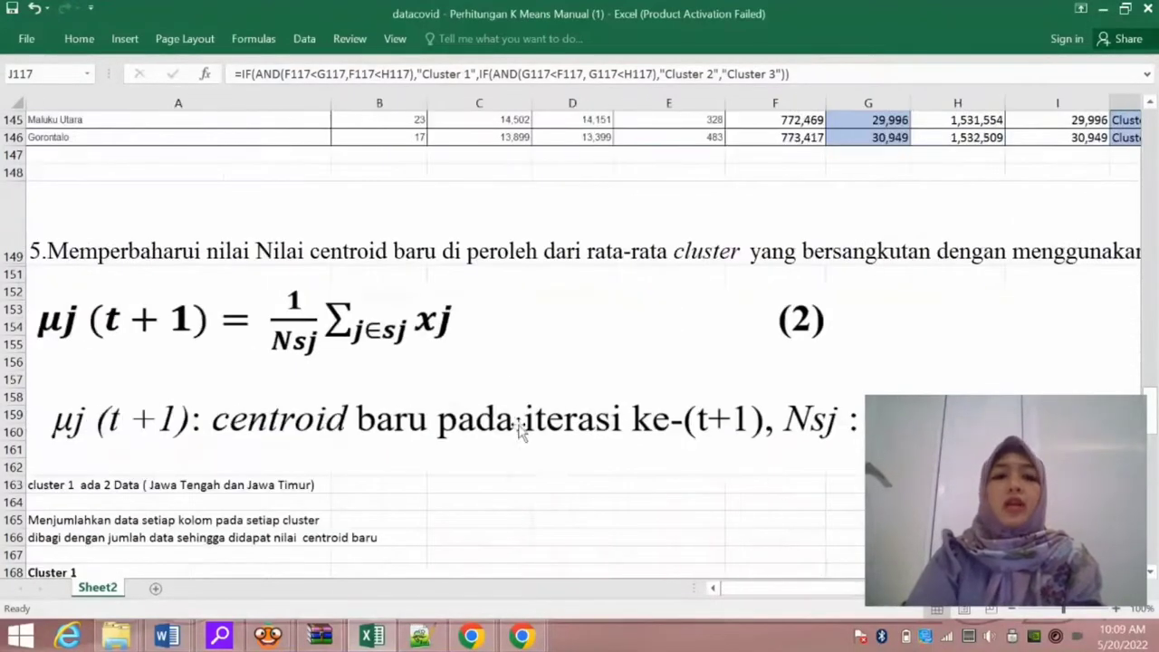
left_click(499, 298)
- Review the Cluster 1 provinces and their DIRAWAT, TERKONFIRMASI, SEMBUH and MENINGGAL columns in the new-centroid calculation
scroll(486, 432, "down", 2)
scroll(488, 428, "down", 2)
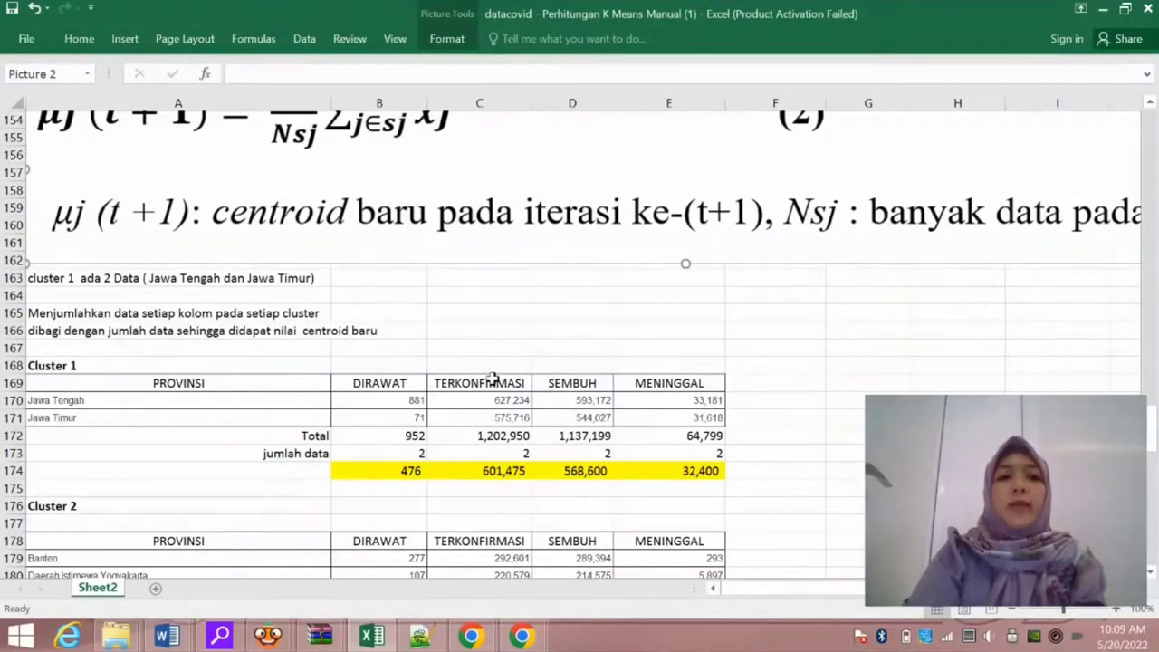
scroll(490, 380, "down", 2)
scroll(490, 380, "down", 1)
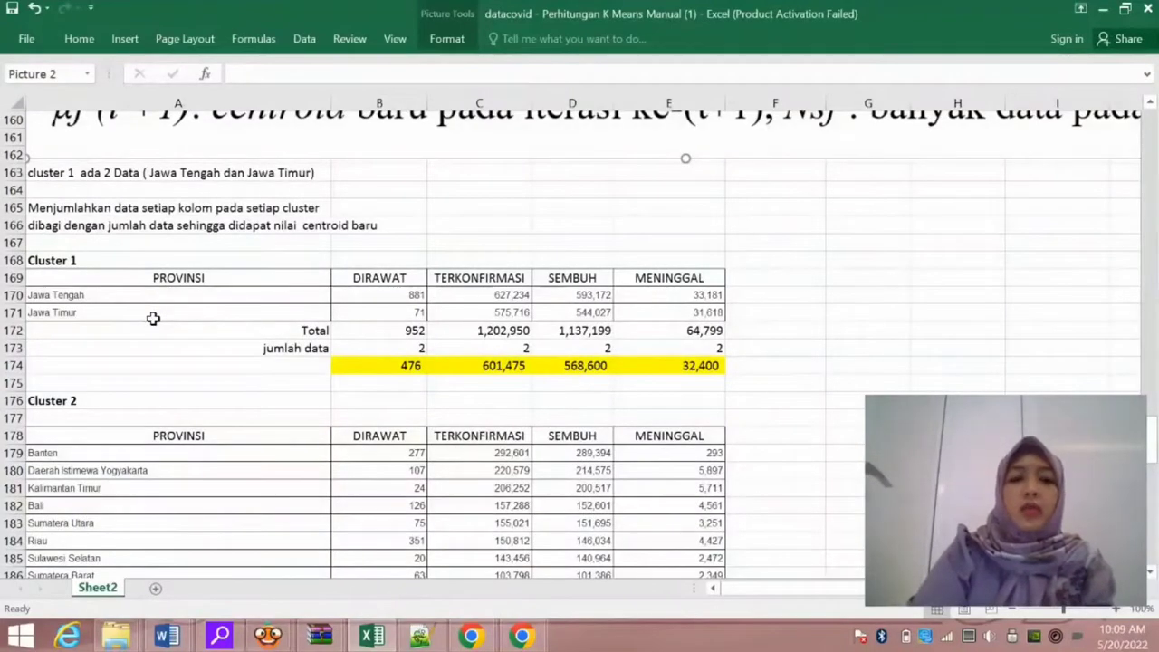
scroll(282, 323, "down", 1)
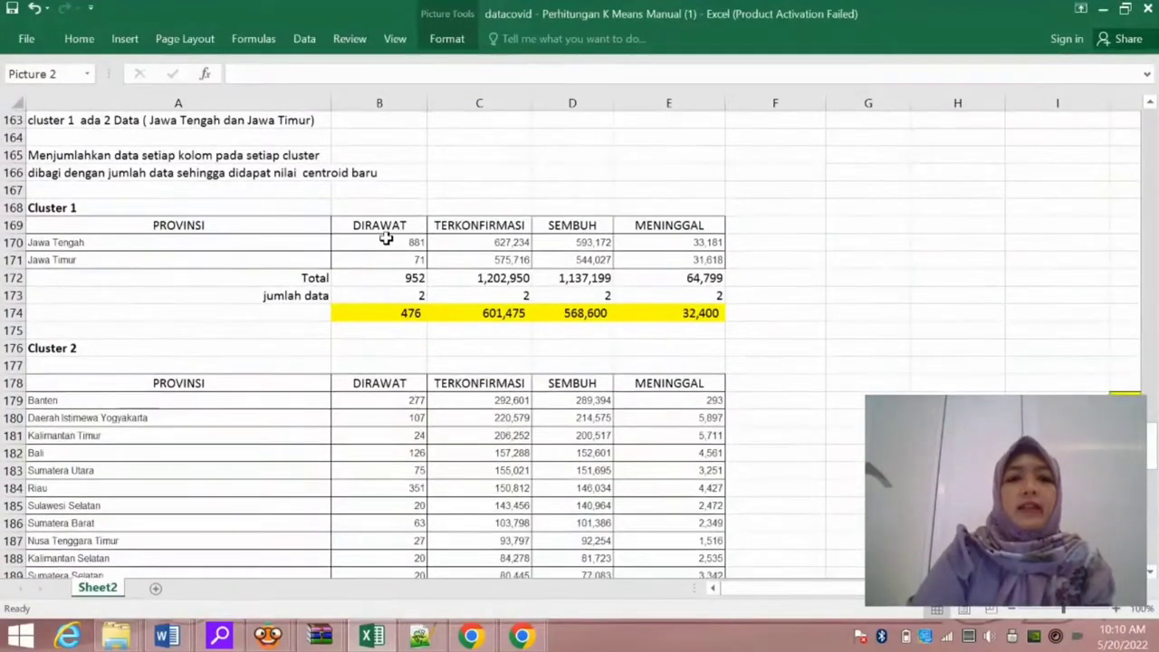
left_click_drag(480, 224, 465, 277)
left_click(604, 224)
left_click_drag(604, 224, 598, 258)
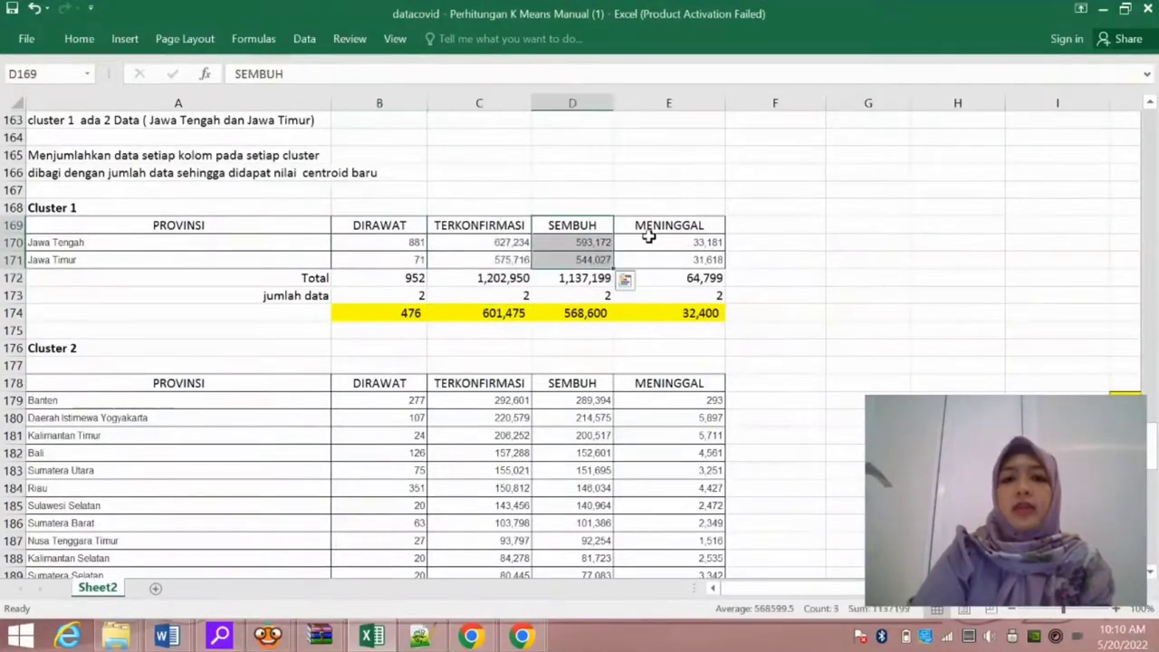
left_click(670, 226)
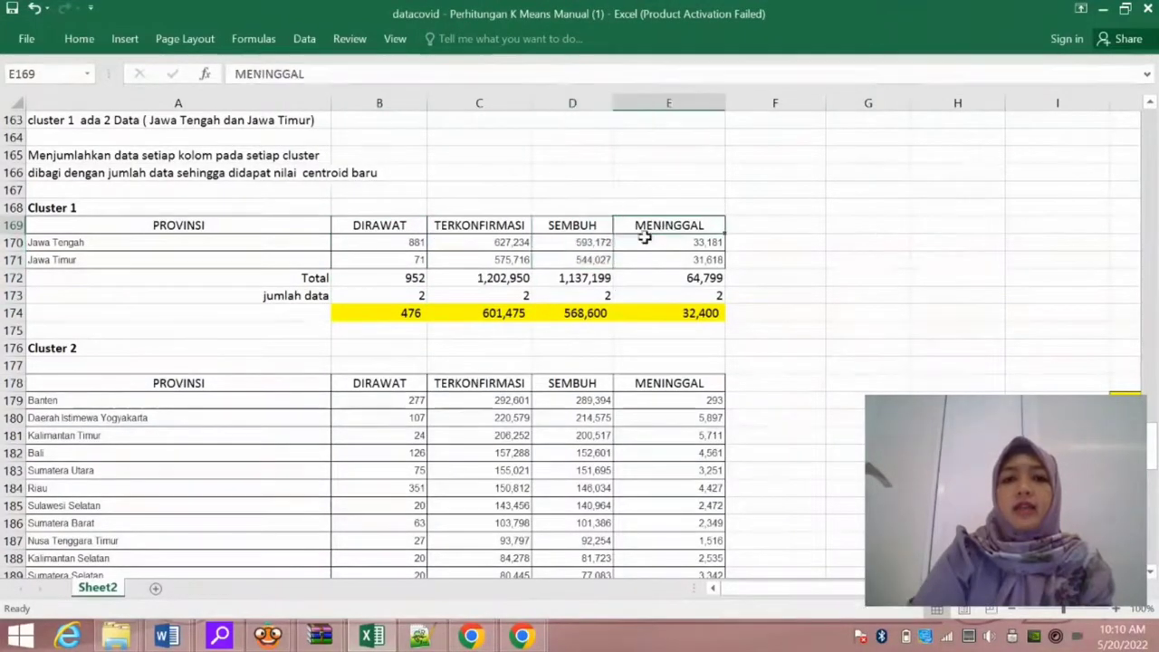
- Inspect Cluster 1's DIRAWAT values and SUM formula, and the jumlah data entry for each column against its two provinces
left_click(405, 246)
left_click(412, 262)
left_click(408, 277)
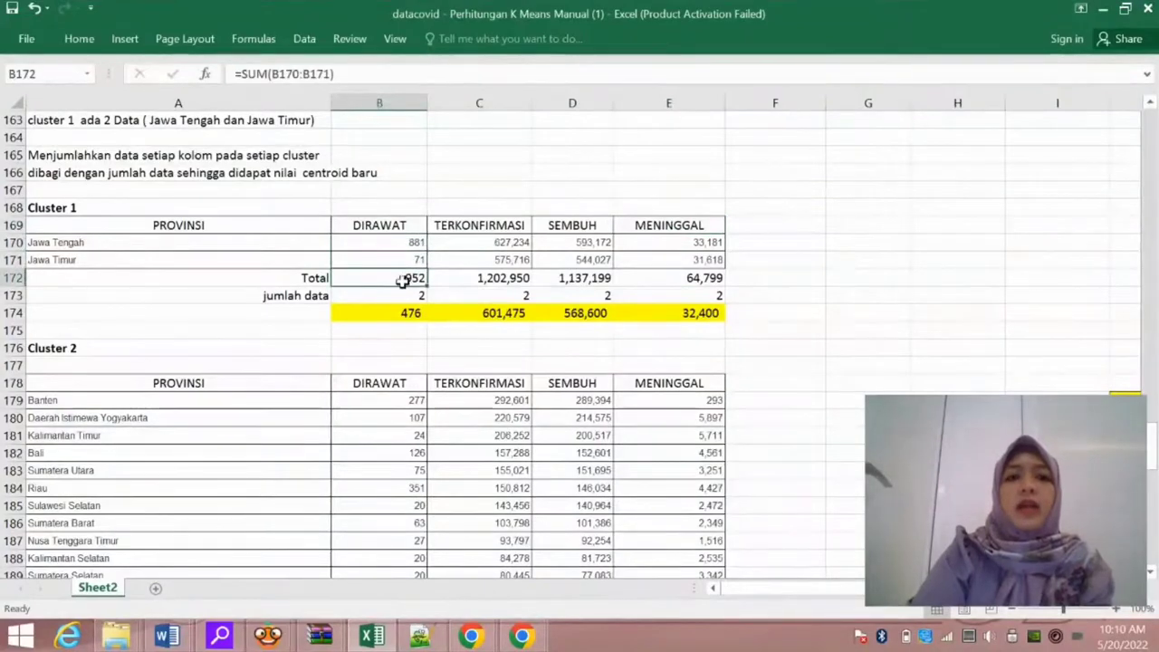
left_click(387, 297)
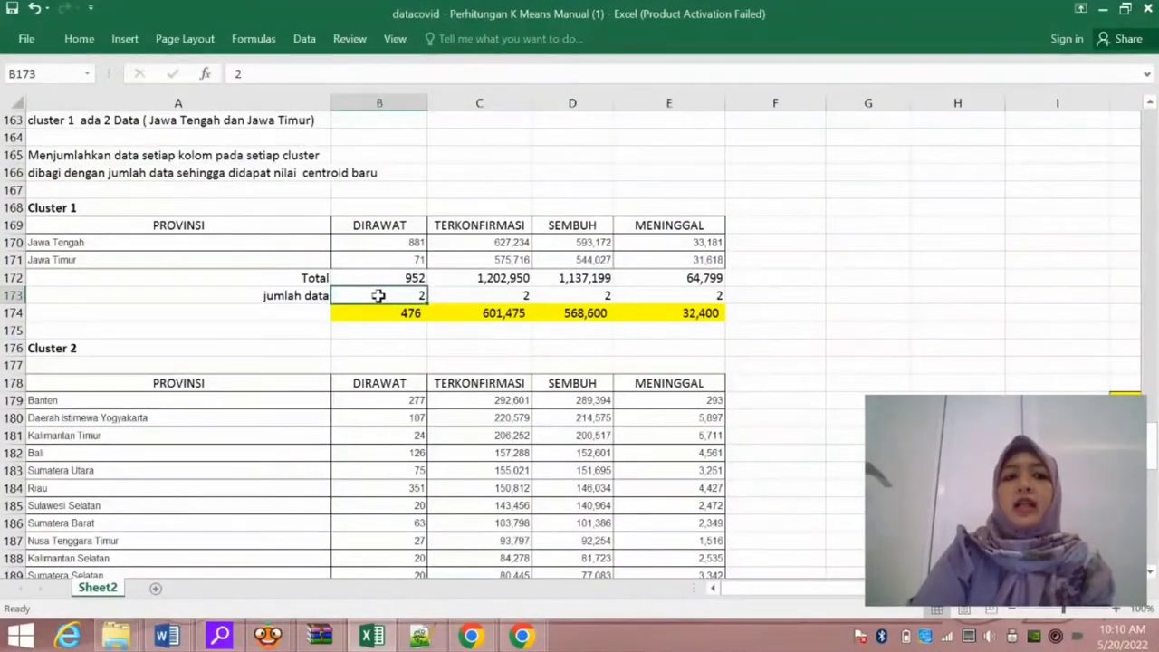
left_click(120, 244)
left_click(122, 261)
left_click(398, 296)
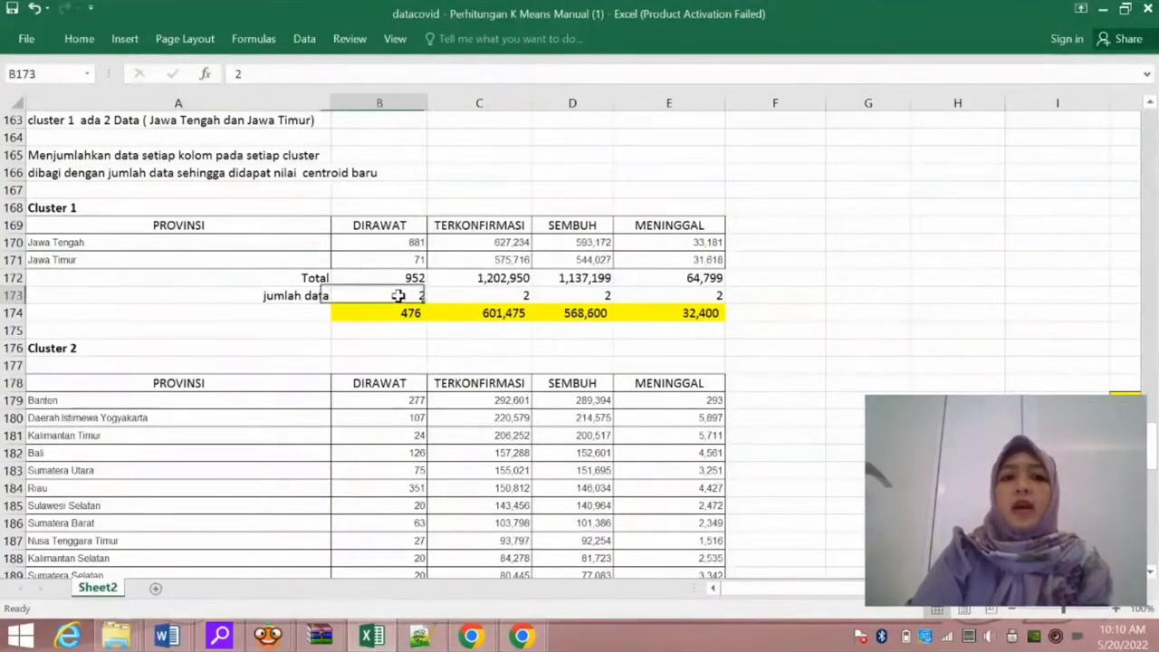
key("Right")
key("Right")
key("Right")
scroll(399, 379, "down", 1)
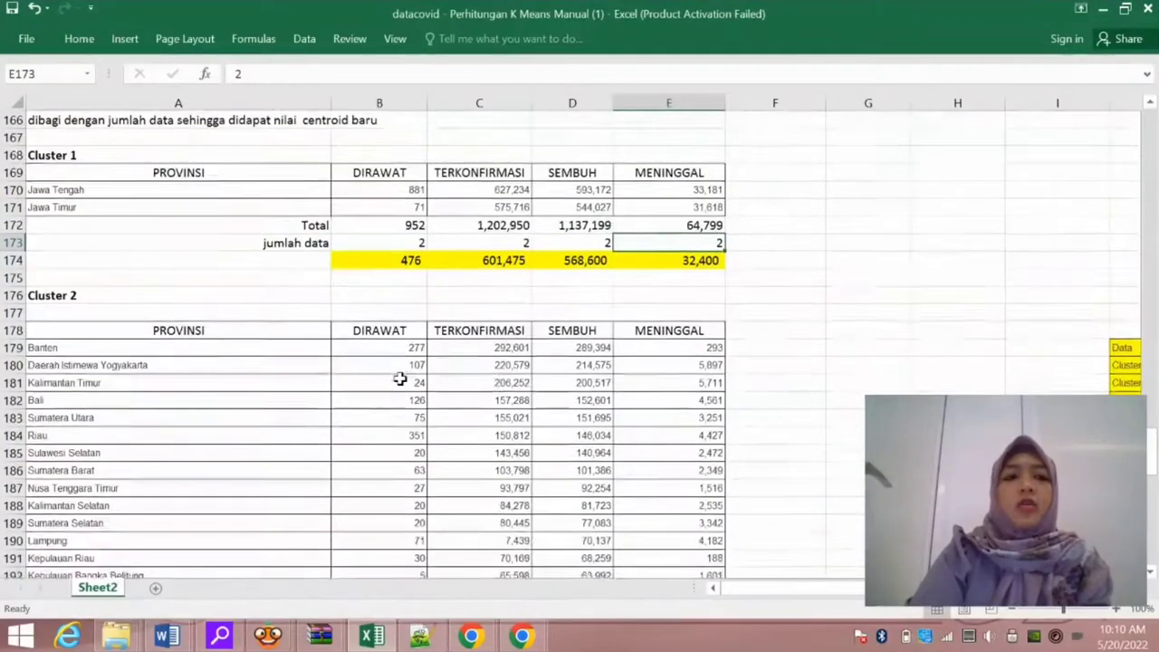
- Examine the Cluster 2 provinces' DIRAWAT values and their Total in row 209
scroll(399, 379, "down", 4)
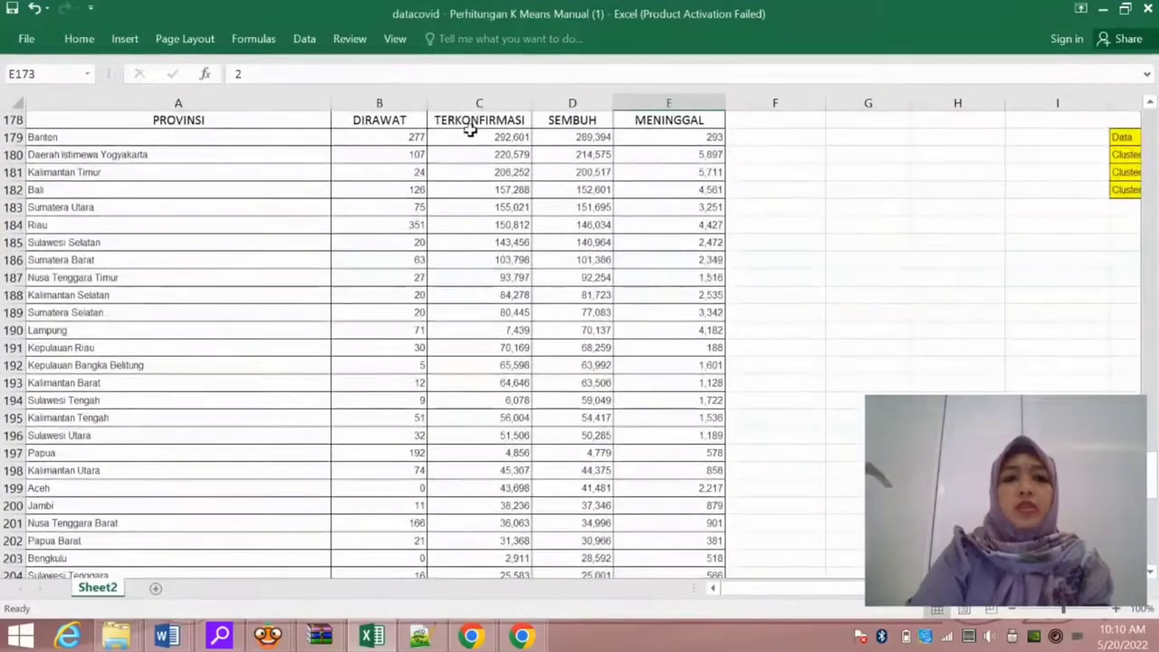
left_click_drag(398, 137, 419, 556)
scroll(422, 506, "down", 3)
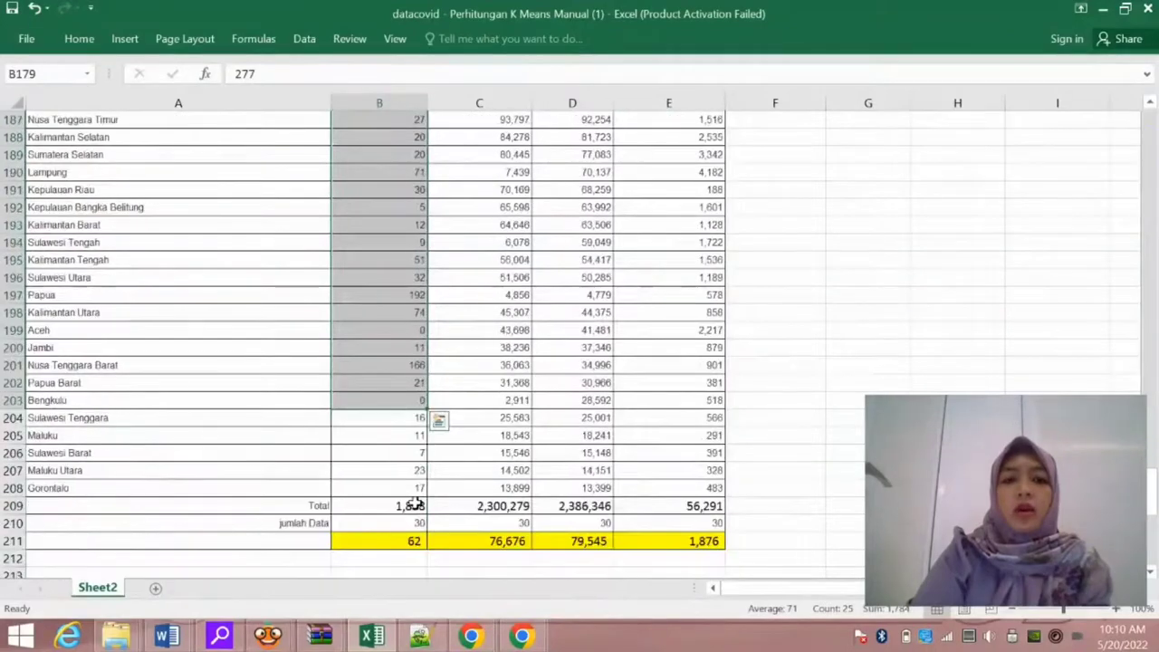
left_click(422, 505)
scroll(410, 502, "up", 3)
scroll(409, 506, "down", 1)
scroll(409, 505, "down", 3)
- Inspect Cluster 2's centroid formulas in row 211, together with the DIRAWAT total and jumlah Data they are based on
left_click(402, 489)
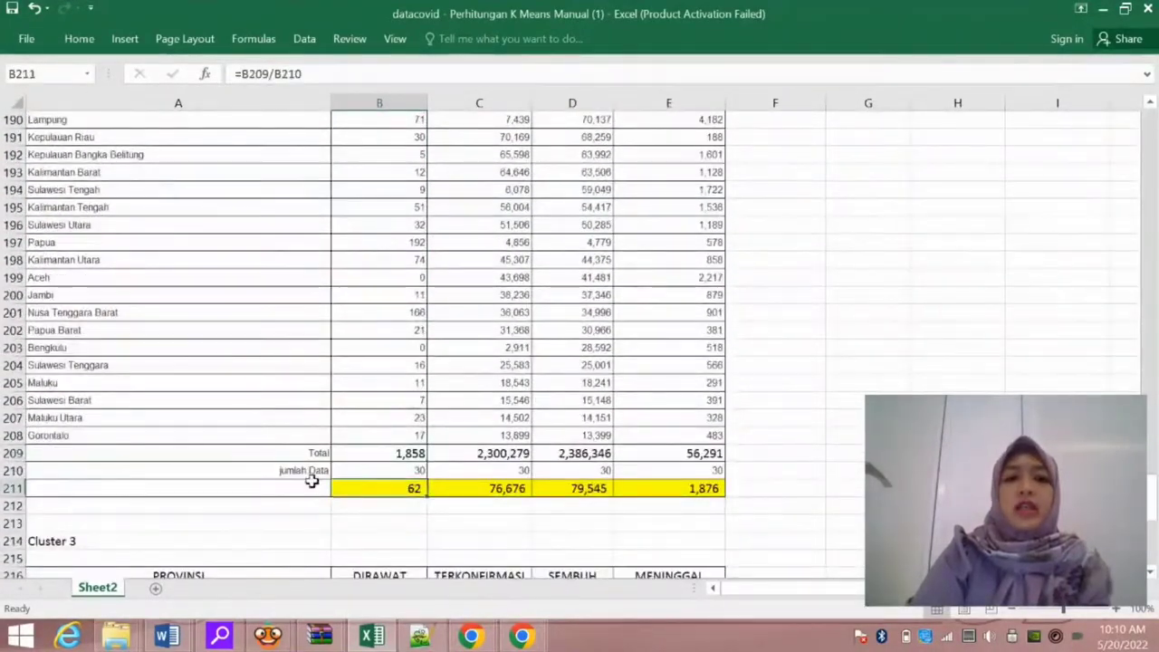
left_click(409, 454)
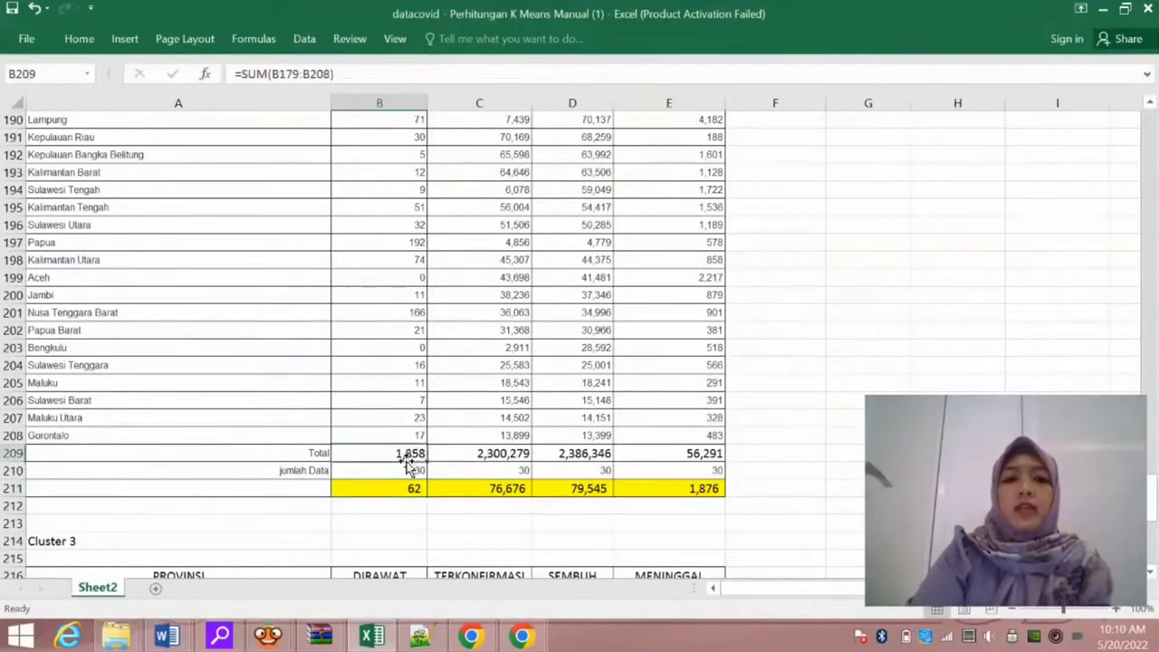
left_click(411, 472)
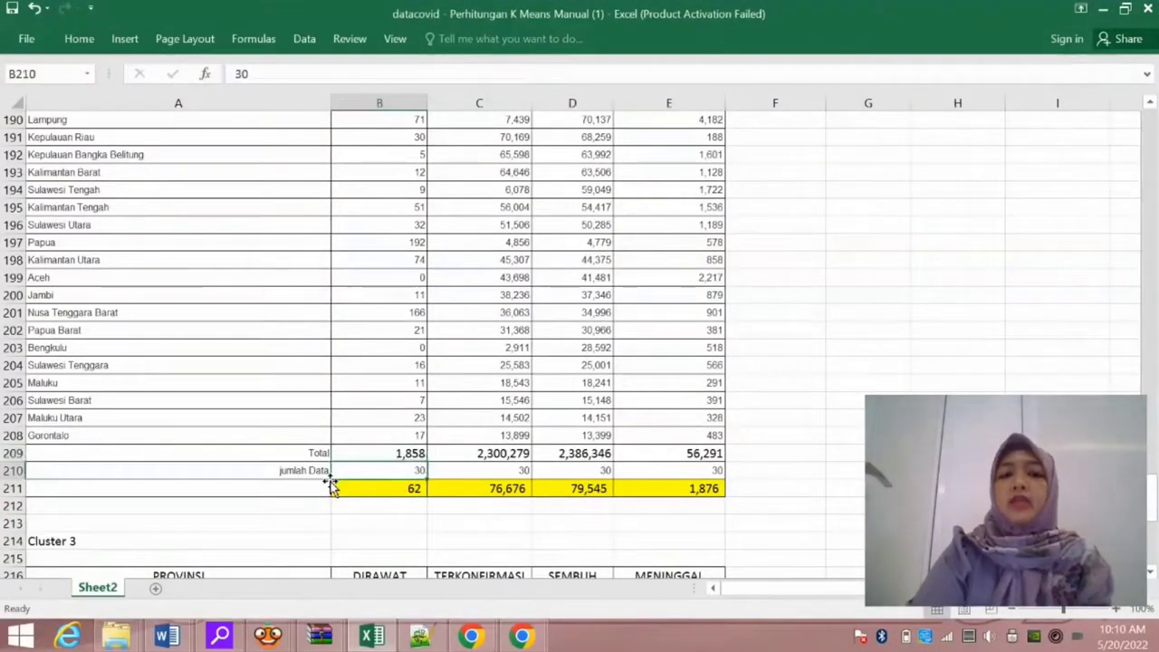
scroll(328, 463, "up", 4)
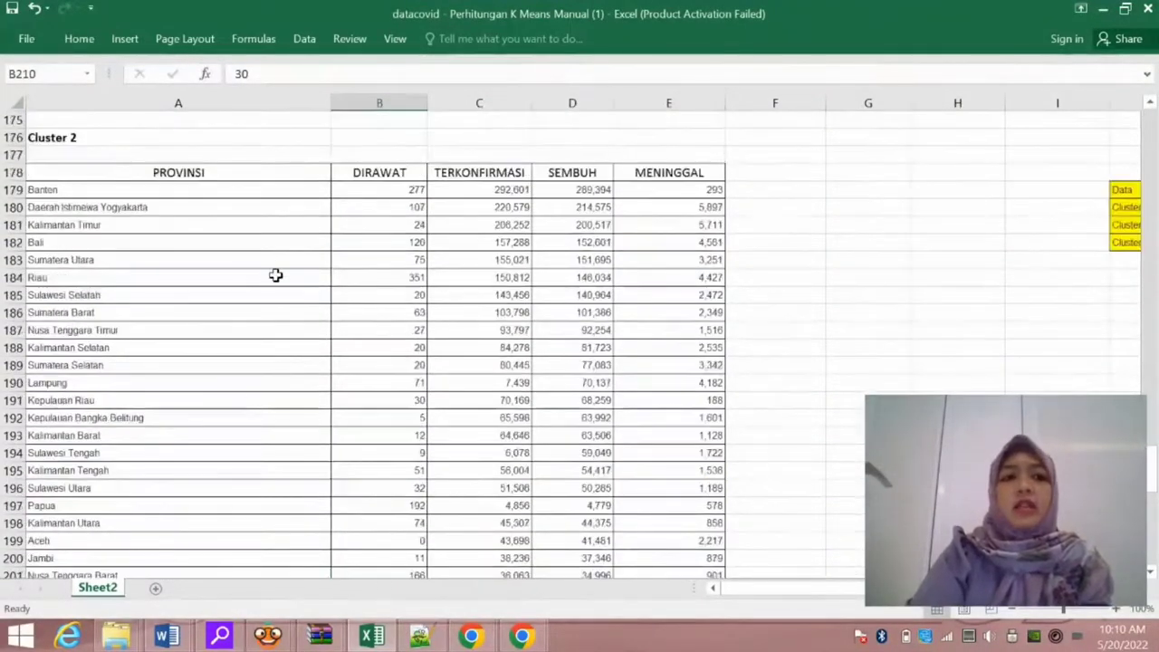
scroll(235, 421, "down", 4)
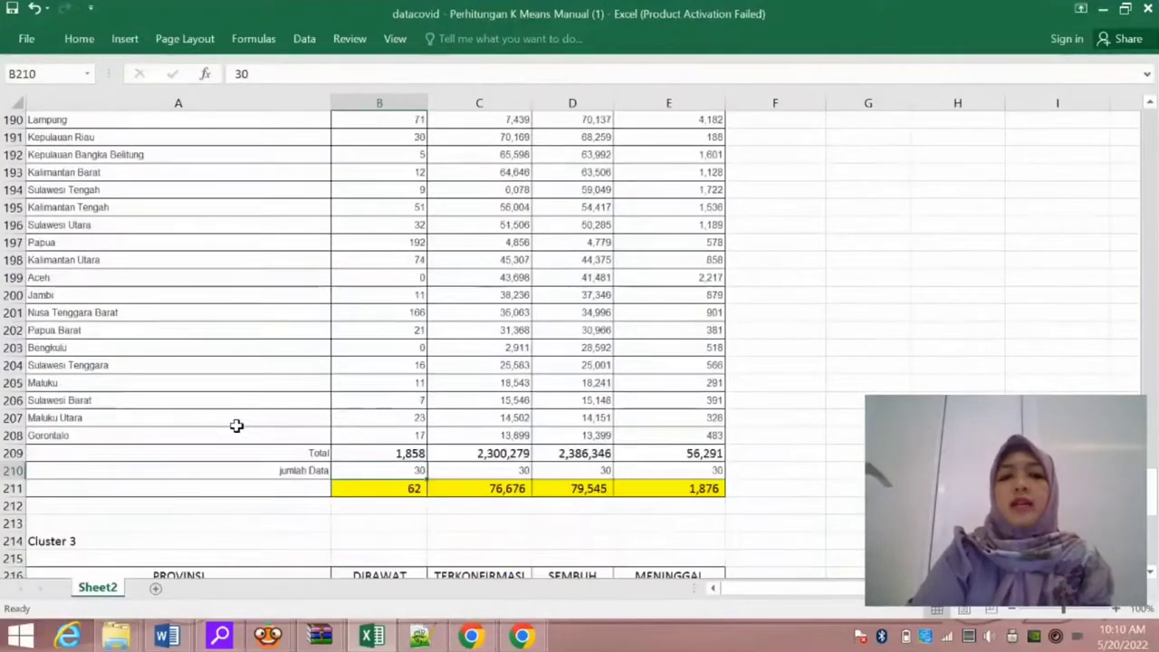
left_click(497, 488)
- Identify the Cluster 3 provinces, DKI Jakarta and Jawa Barat, in the table below Cluster 2
scroll(449, 482, "down", 4)
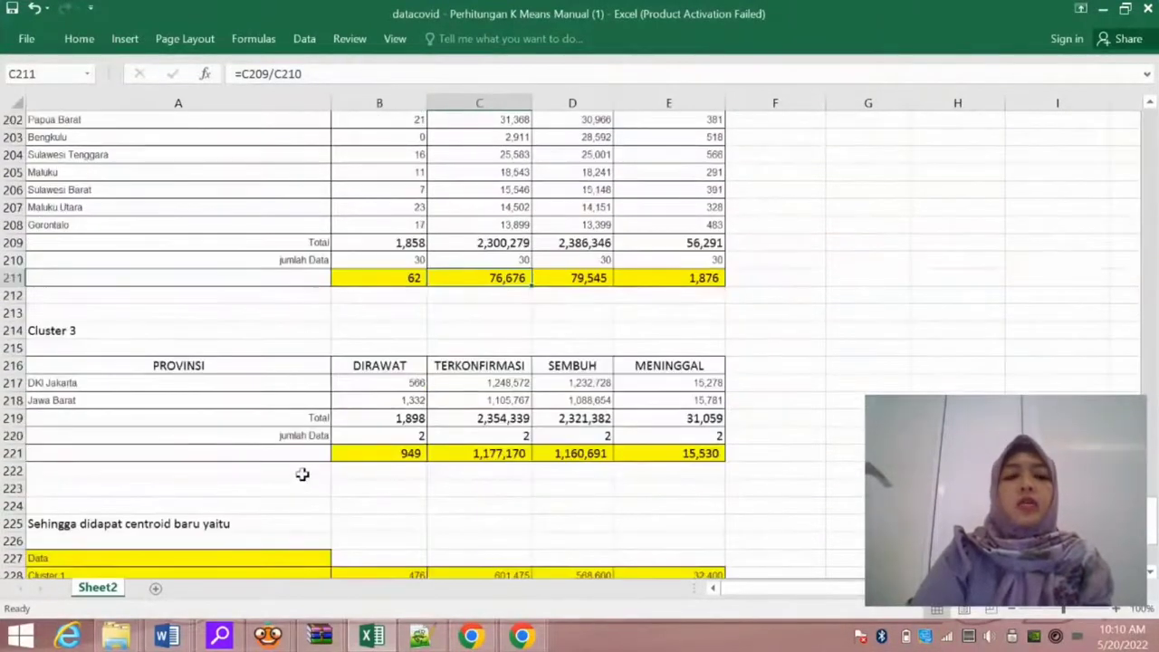
left_click(259, 385)
left_click(254, 402)
scroll(253, 402, "up", 13)
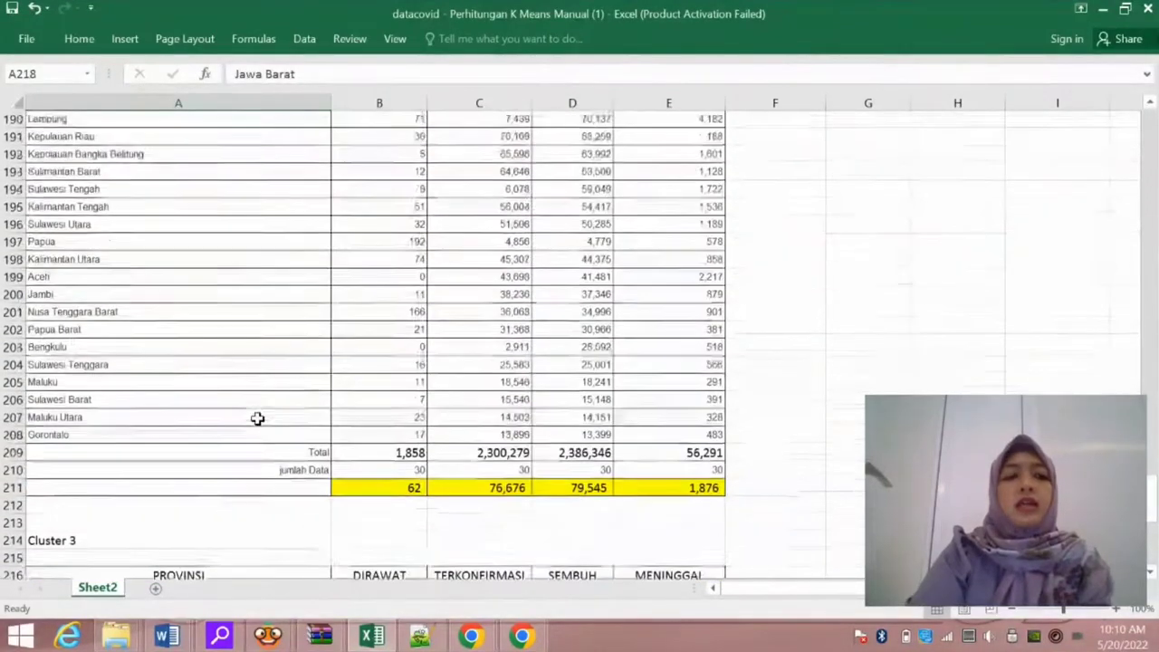
scroll(257, 419, "down", 4)
scroll(257, 418, "down", 8)
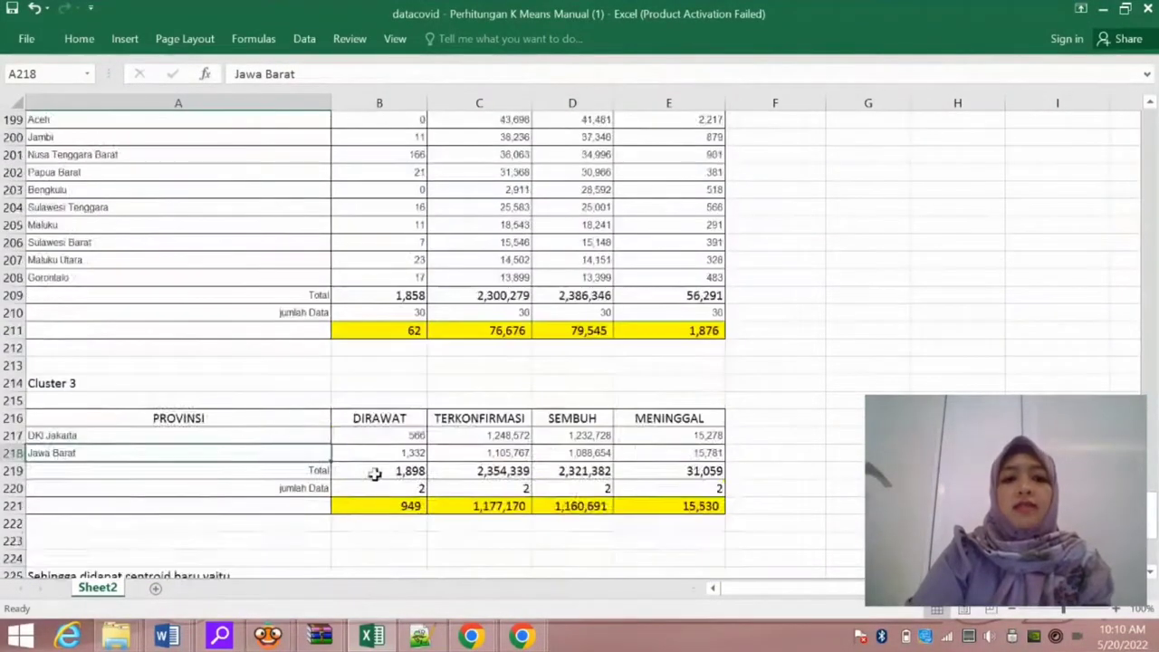
- Check DKI Jakarta's and Jawa Barat's case values across the columns of the Cluster 3 table
left_click(414, 435)
left_click(412, 453)
left_click(466, 435)
left_click(466, 451)
left_click(576, 436)
left_click(667, 454)
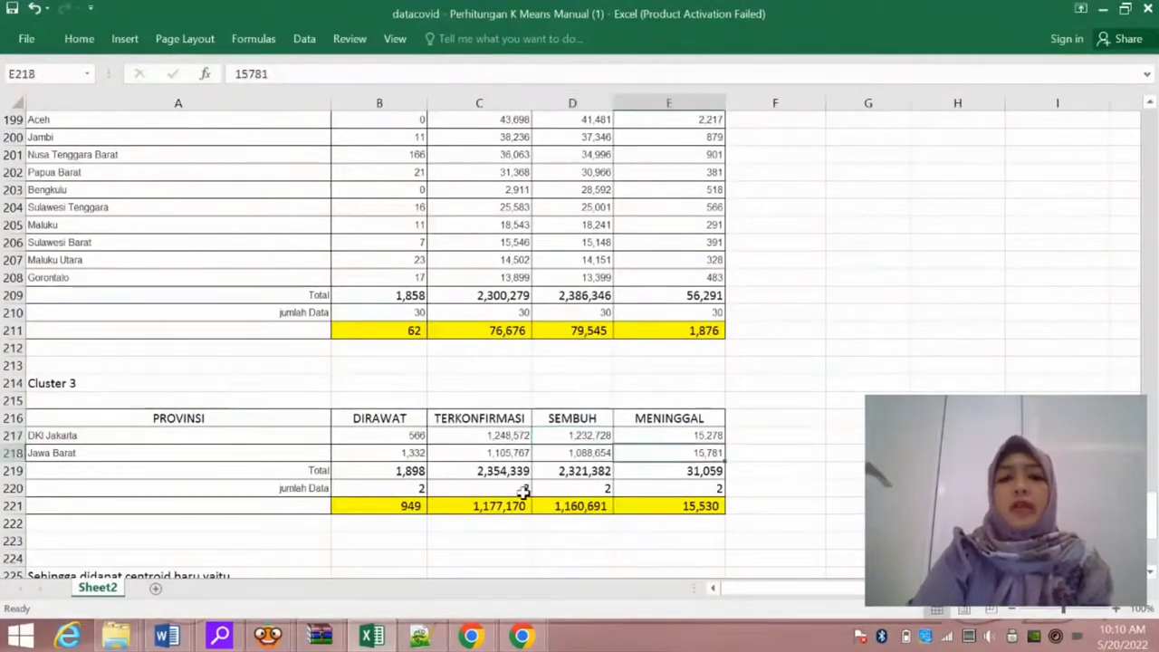
- Inspect Cluster 3's DIRAWAT SUM formula, its jumlah Data entries and the DIRAWAT centroid formula in row 221
left_click(421, 473)
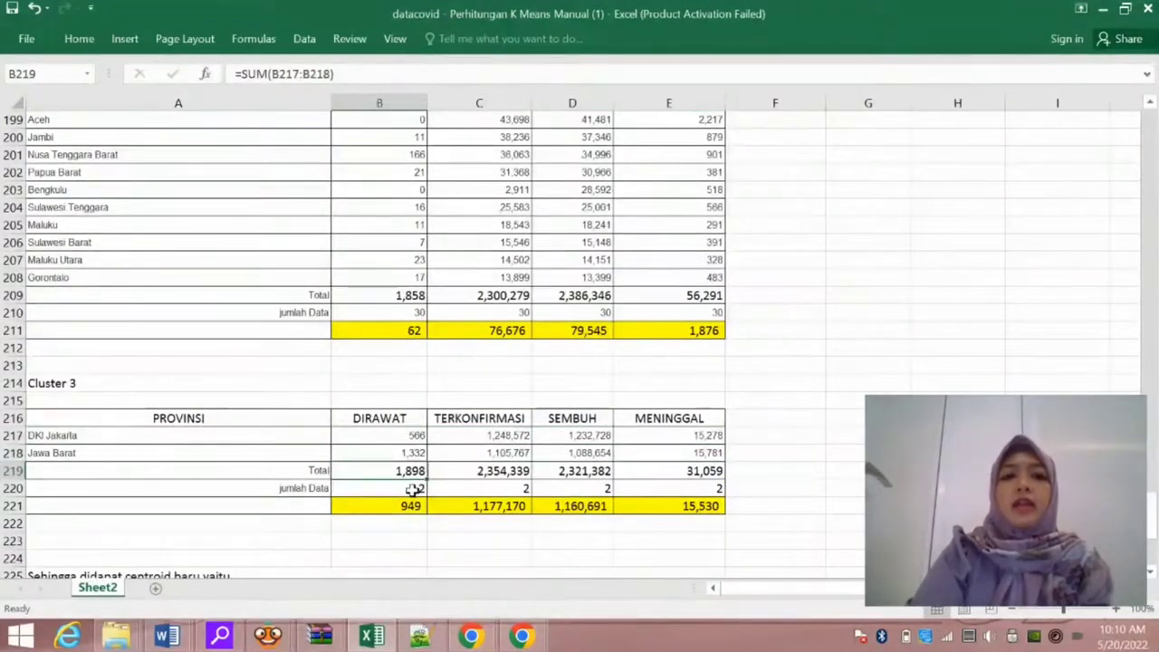
left_click(414, 489)
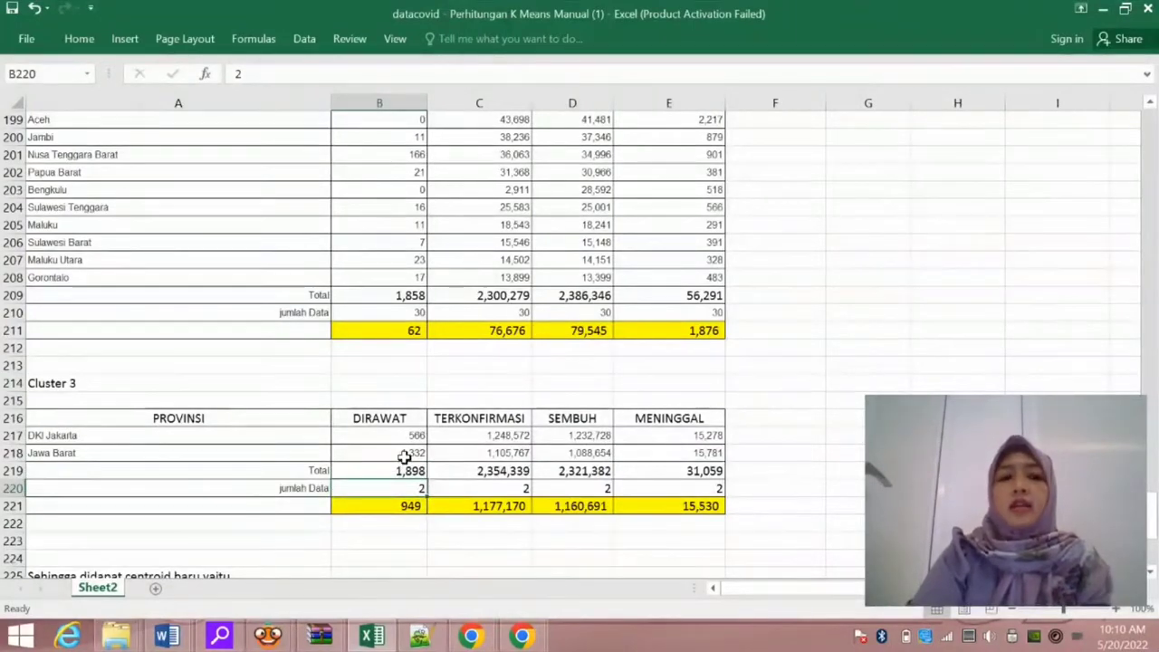
left_click(503, 485)
left_click(408, 505)
- Revisit the centroid formula in section 5, then highlight the Cluster 1, 2 and 3 centroid rows 174, 211 and 221
scroll(433, 492, "up", 4)
scroll(434, 492, "up", 14)
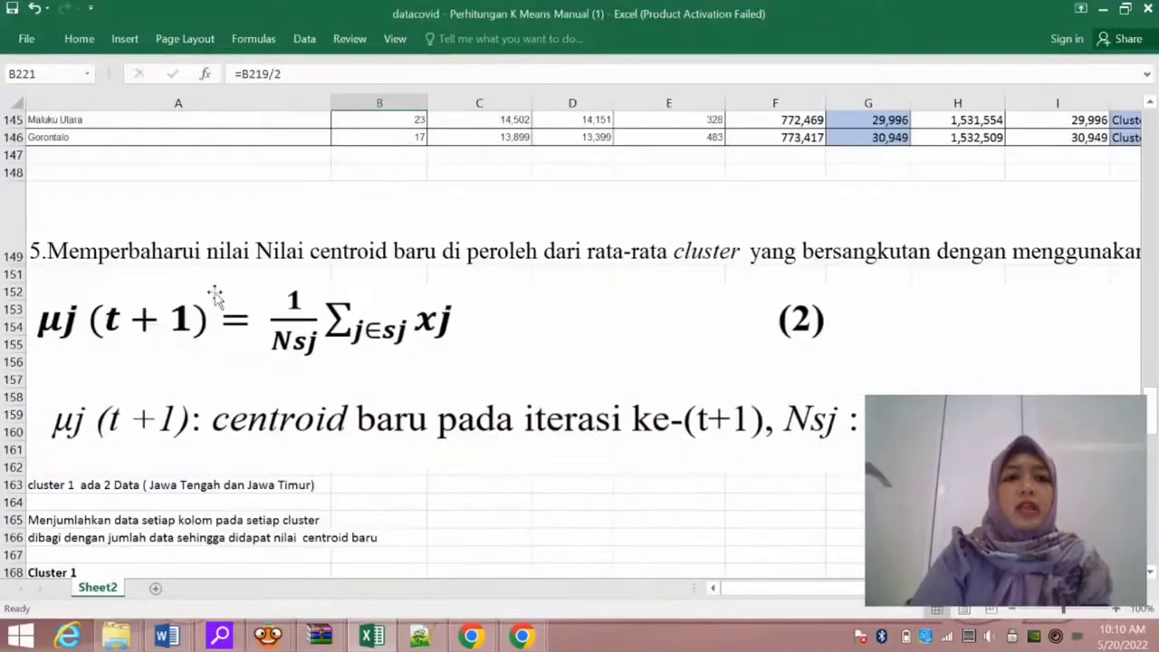
scroll(313, 407, "down", 7)
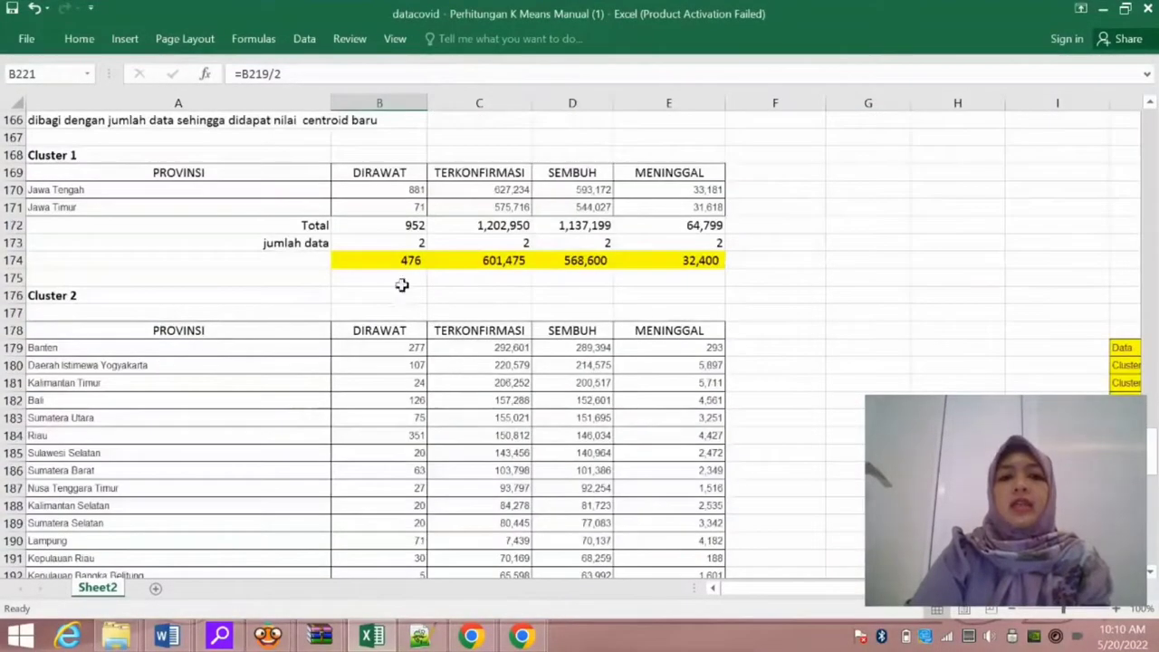
scroll(371, 280, "up", 1)
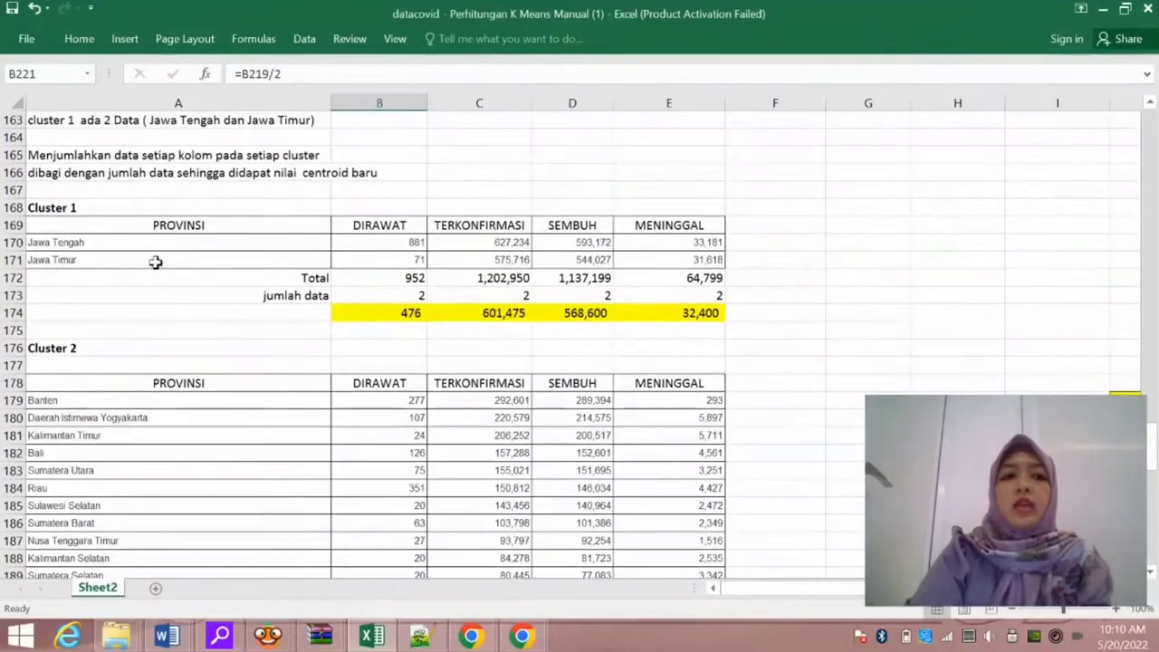
left_click_drag(380, 312, 654, 313)
scroll(516, 407, "down", 11)
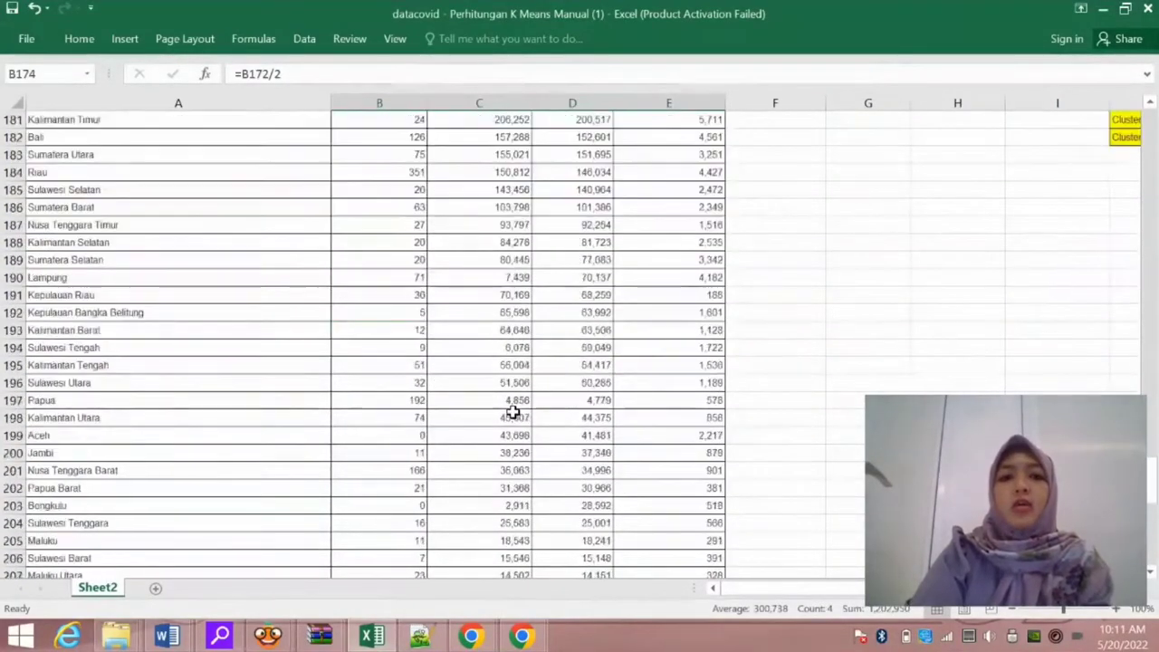
left_click_drag(374, 387, 660, 387)
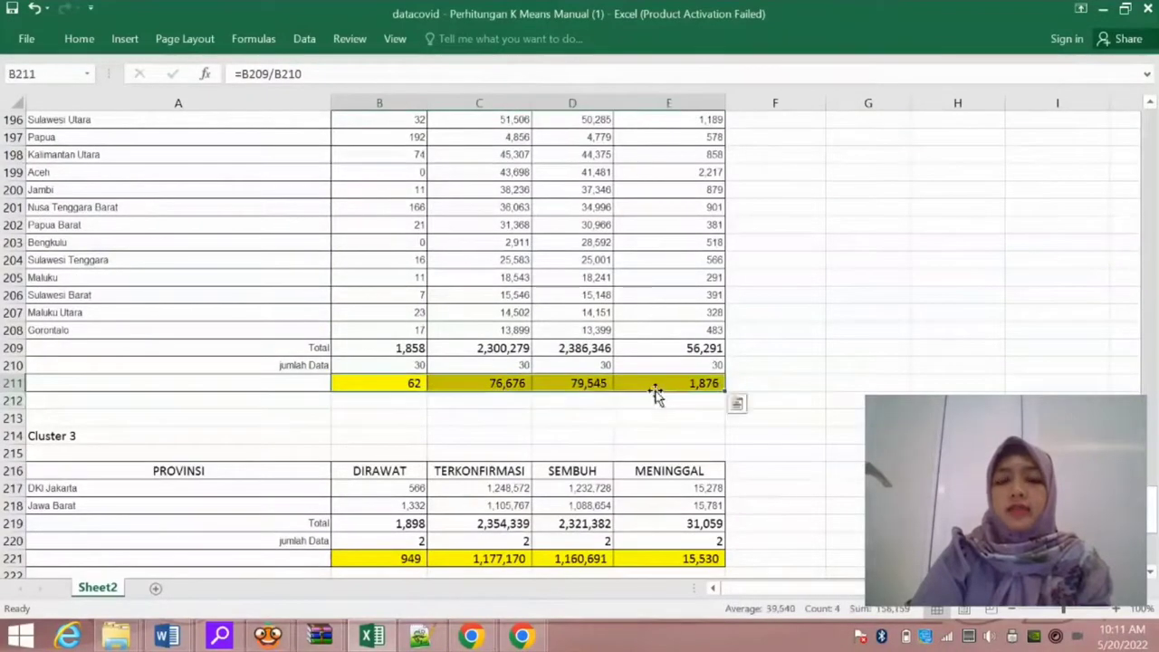
scroll(544, 399, "down", 3)
left_click_drag(410, 405, 658, 401)
scroll(526, 435, "down", 2)
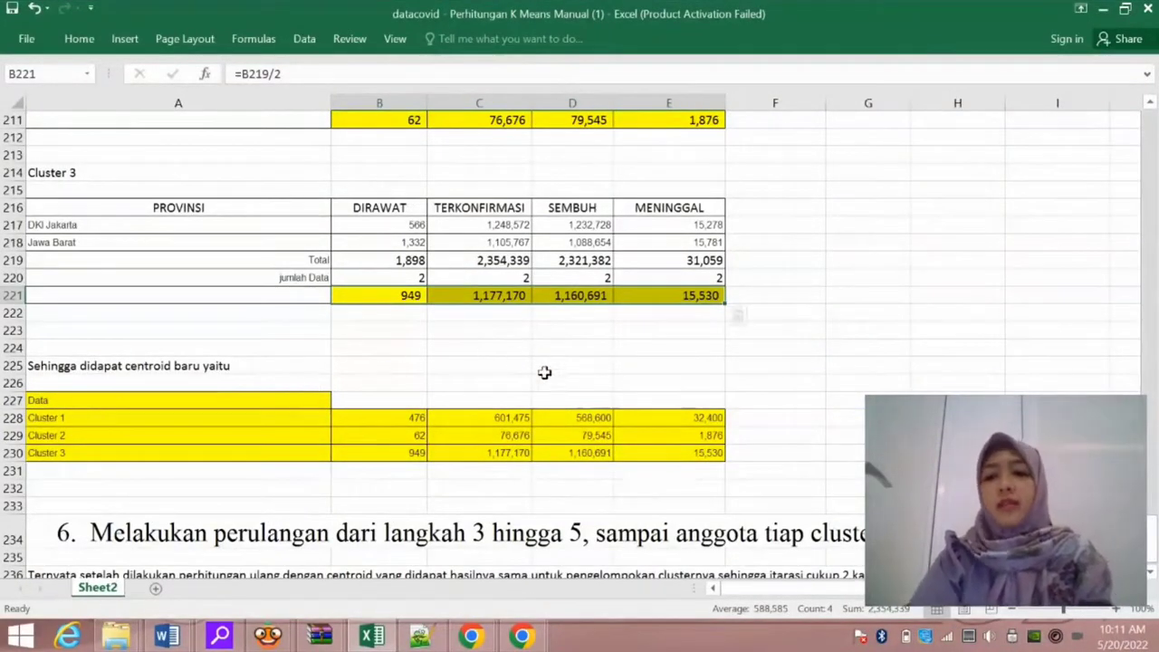
mouse_move(957, 562)
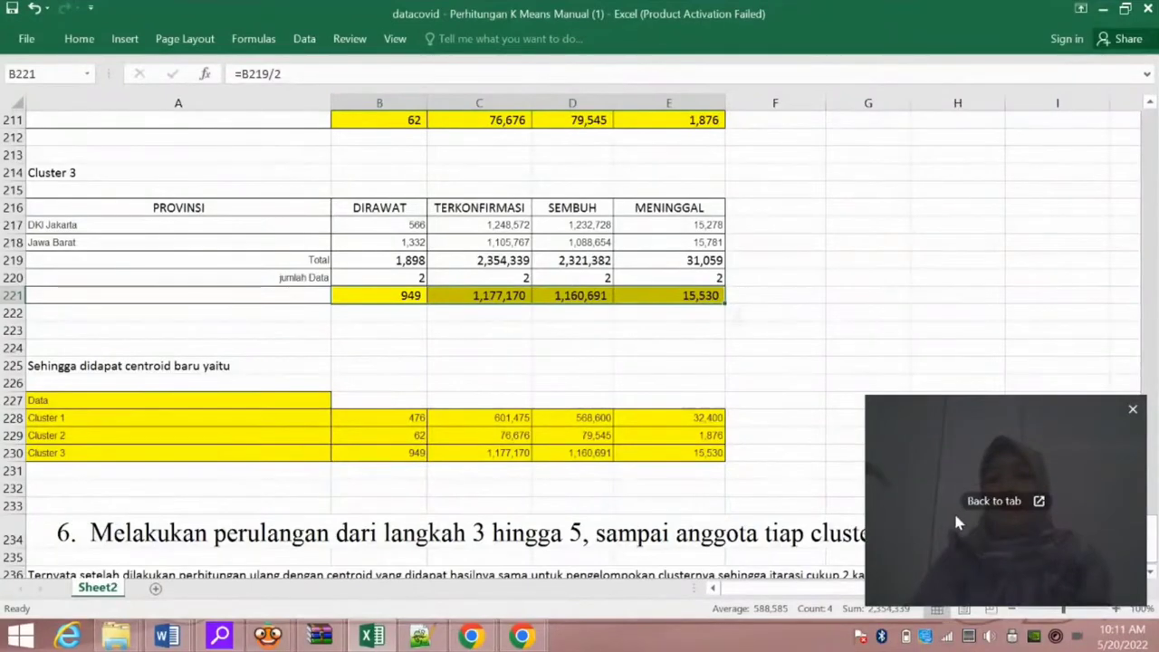
left_click(949, 532)
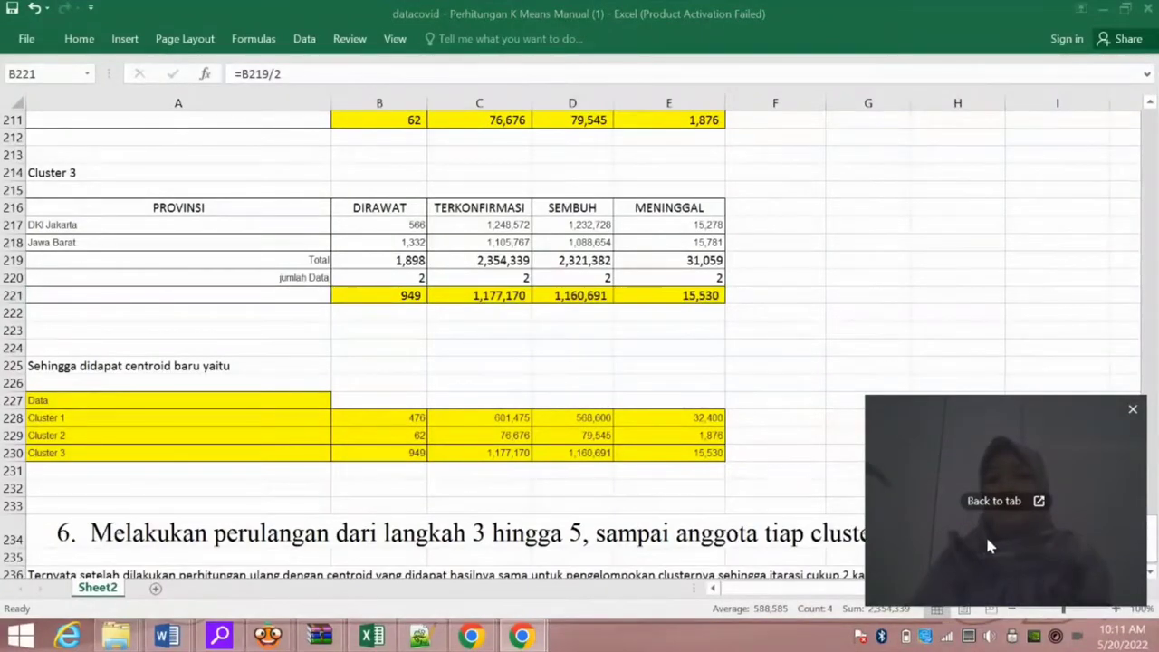
left_click(1009, 506)
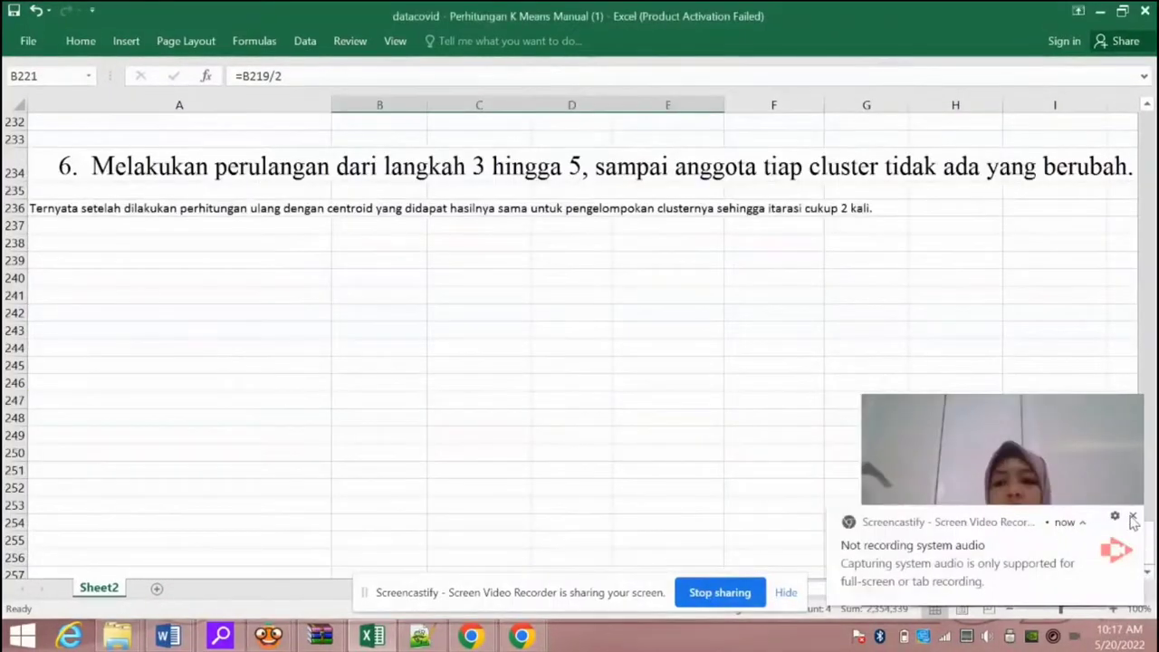
- Dismiss the Screencastify system-audio notification and hide the screen-sharing bar
left_click(1133, 517)
left_click(785, 592)
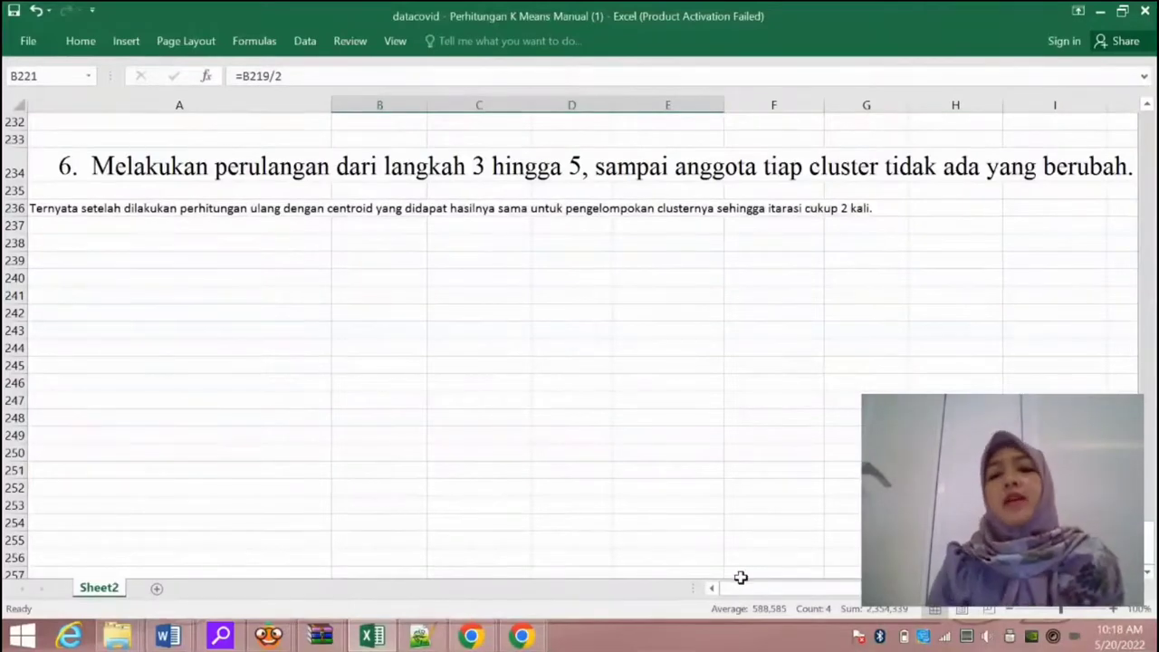
mouse_move(739, 586)
left_mouse_down()
mouse_move(795, 590)
mouse_move(737, 587)
left_mouse_up()
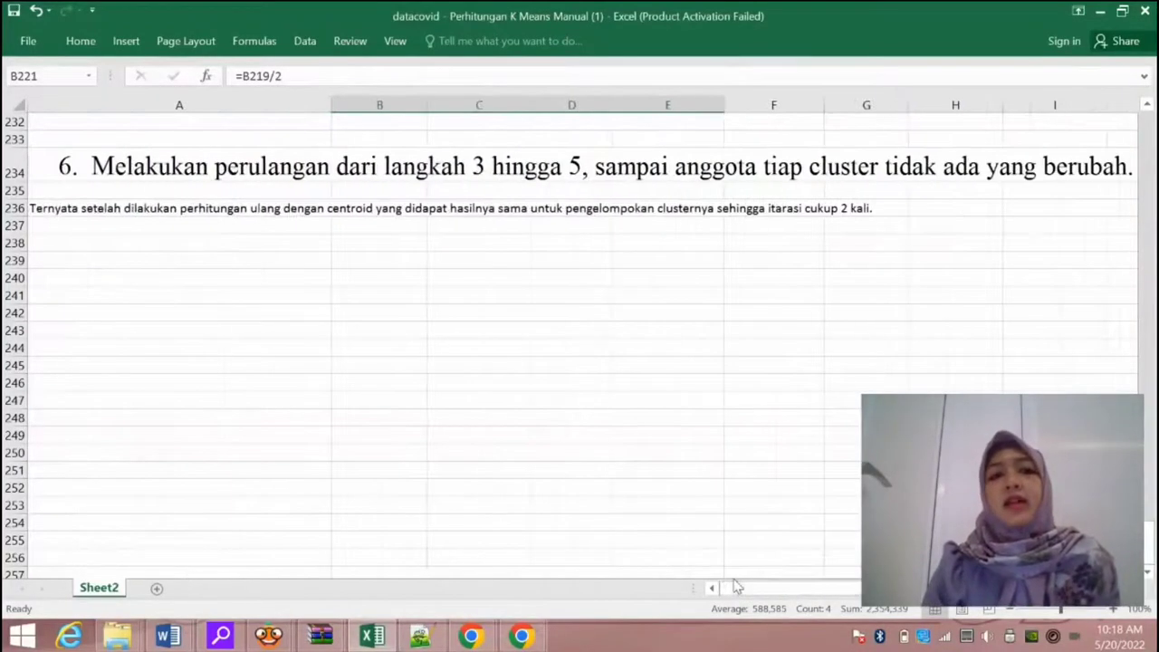
- Revisit the new centroid table, then review section 3's Euclidean distance formula and its initial Cluster 1, 2 and 3 centroids
scroll(562, 520, "up", 5)
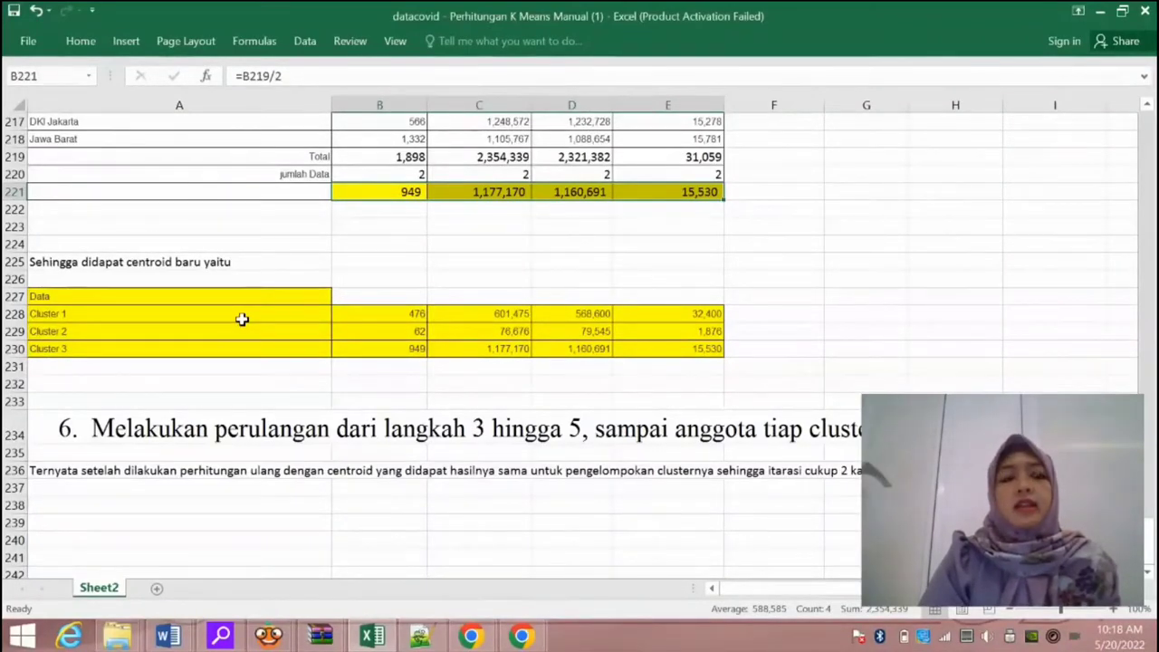
scroll(242, 306, "up", 20)
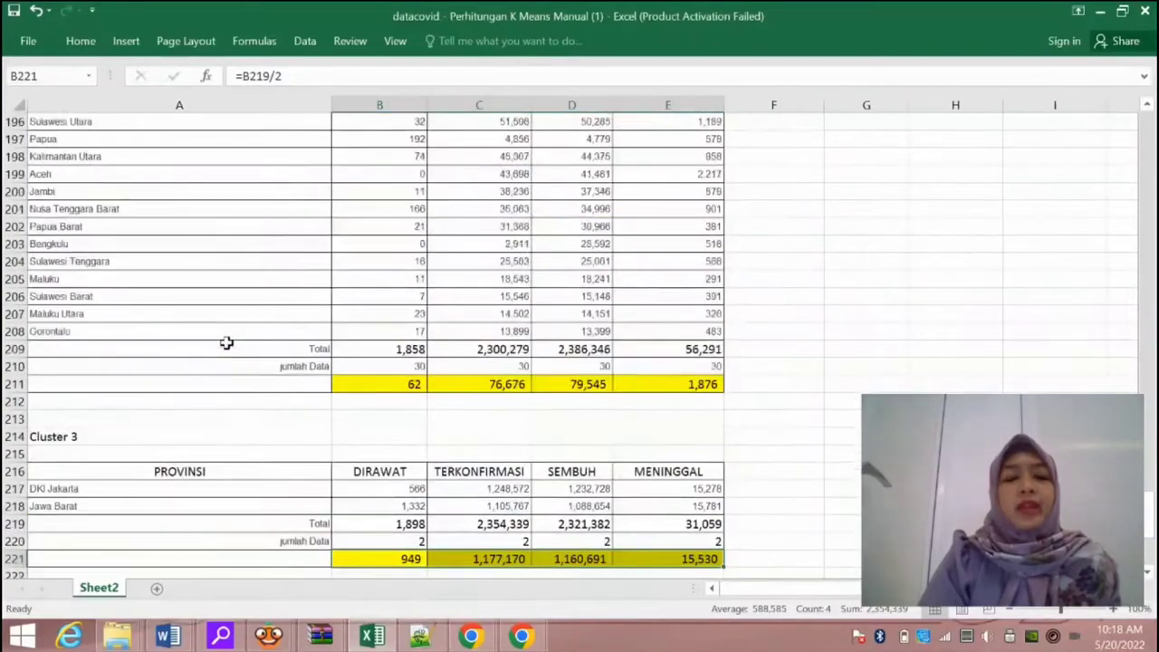
scroll(218, 365, "up", 4)
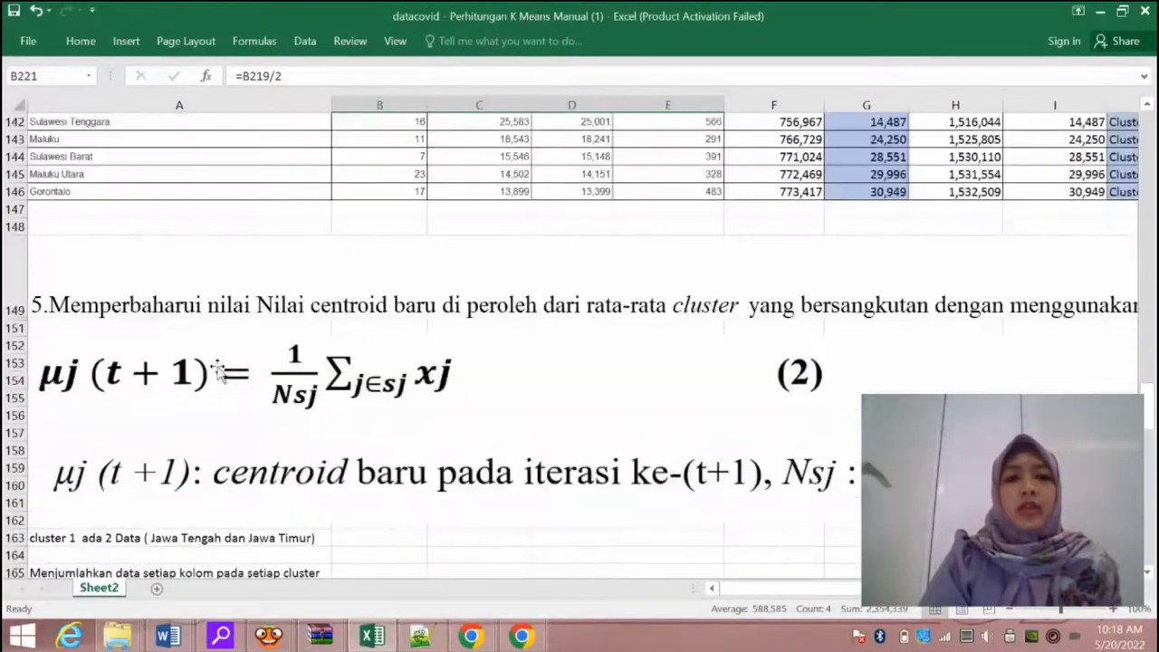
scroll(217, 366, "up", 20)
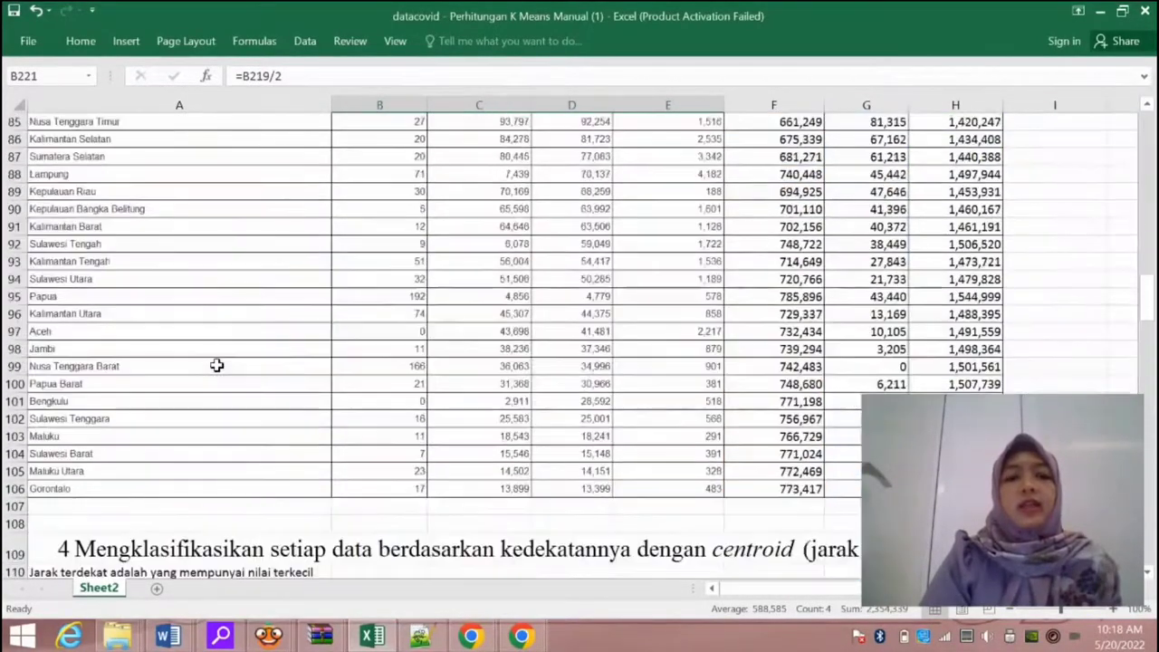
scroll(217, 366, "up", 7)
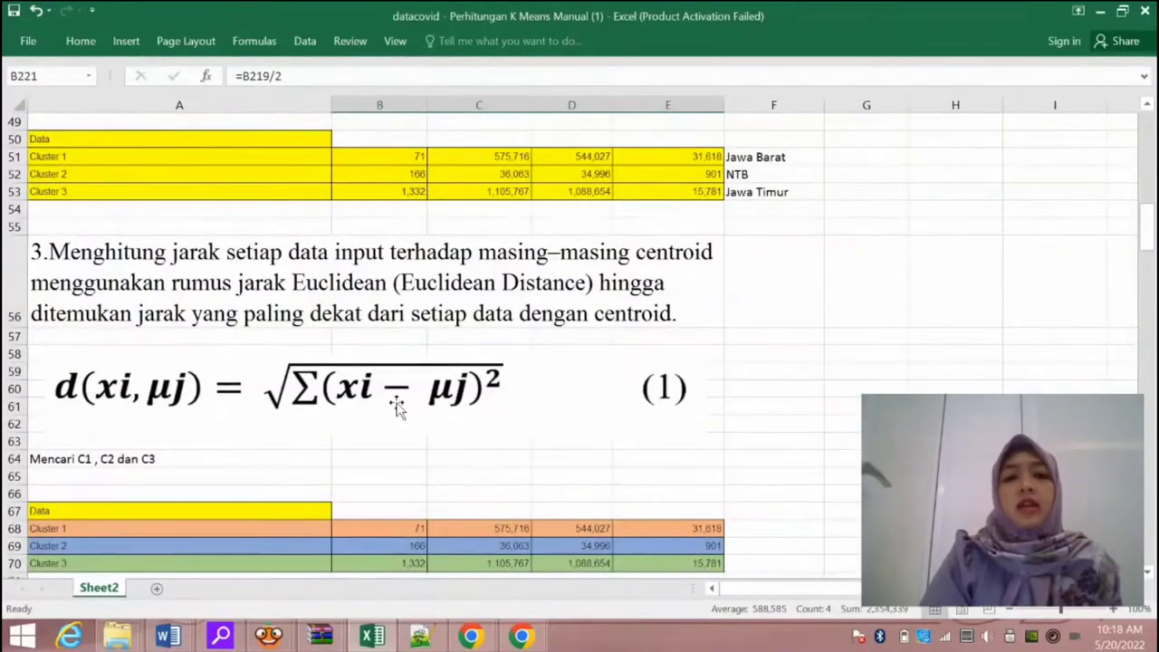
scroll(397, 408, "down", 2)
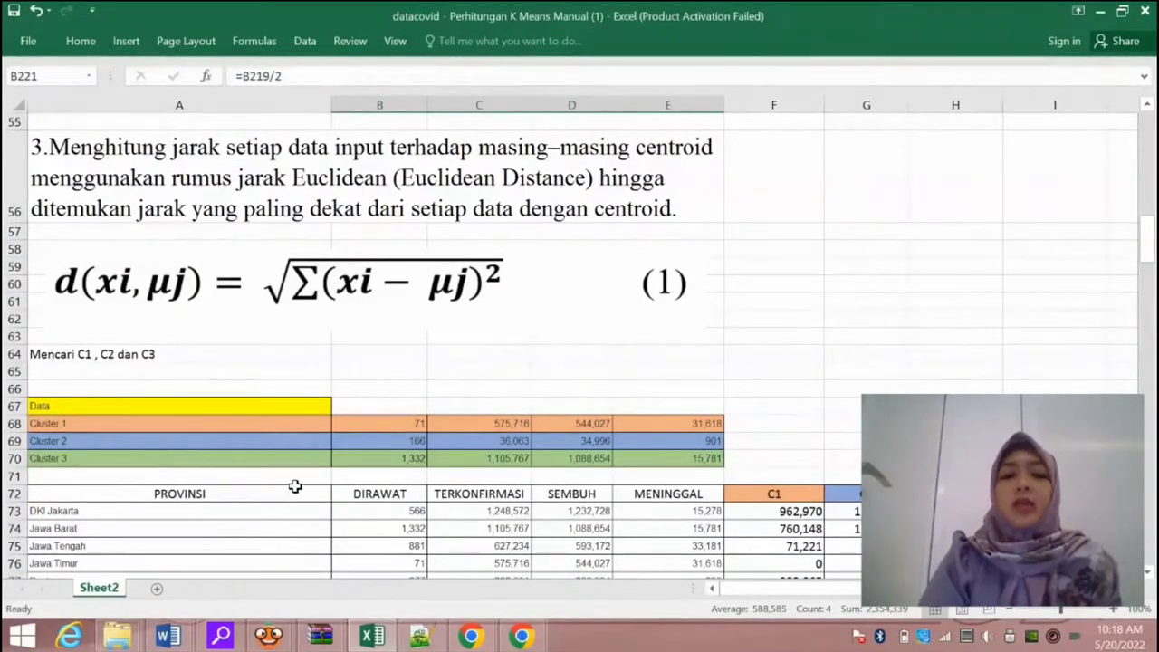
- Examine section 4's classification table, including the C1, C2 and C3 distances, Jarak Terdekat and Klasifikasi cluster columns
scroll(291, 486, "down", 4)
scroll(295, 486, "down", 12)
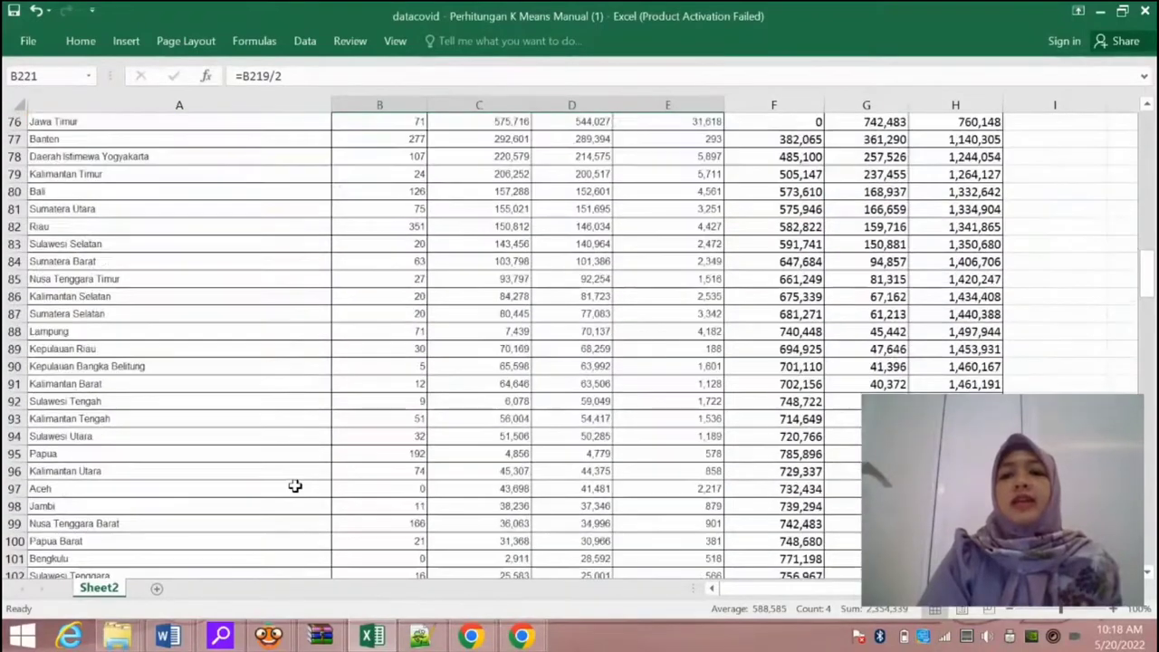
scroll(294, 481, "down", 3)
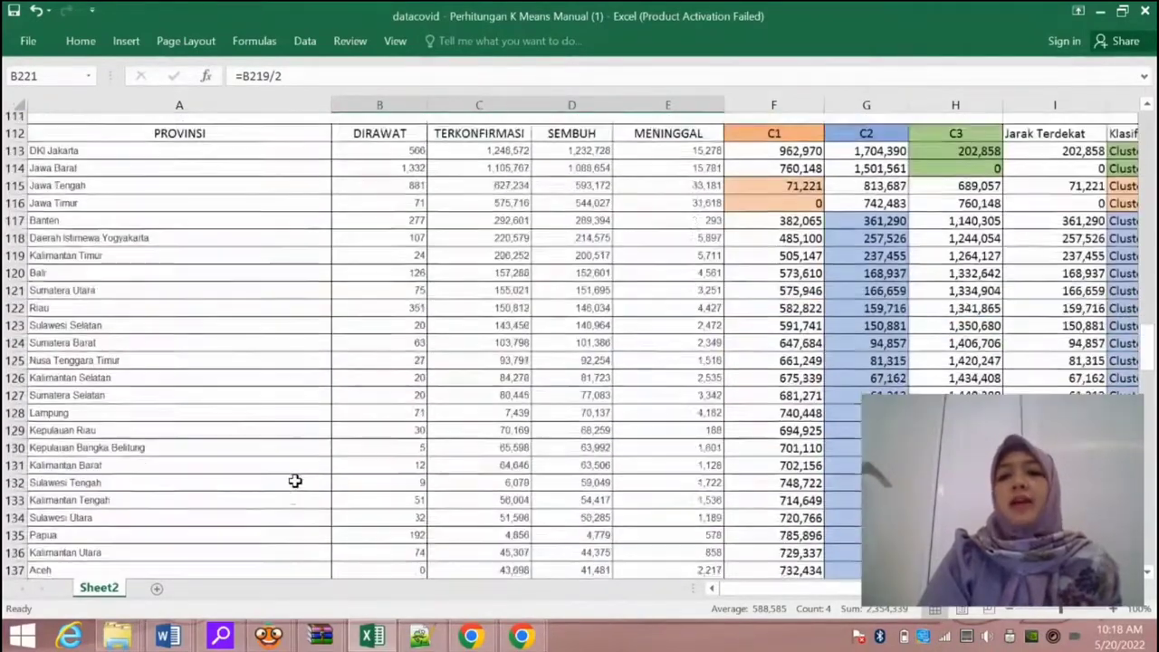
scroll(297, 479, "up", 1)
mouse_move(772, 591)
left_mouse_down()
mouse_move(791, 588)
mouse_move(750, 593)
mouse_move(759, 591)
left_mouse_up()
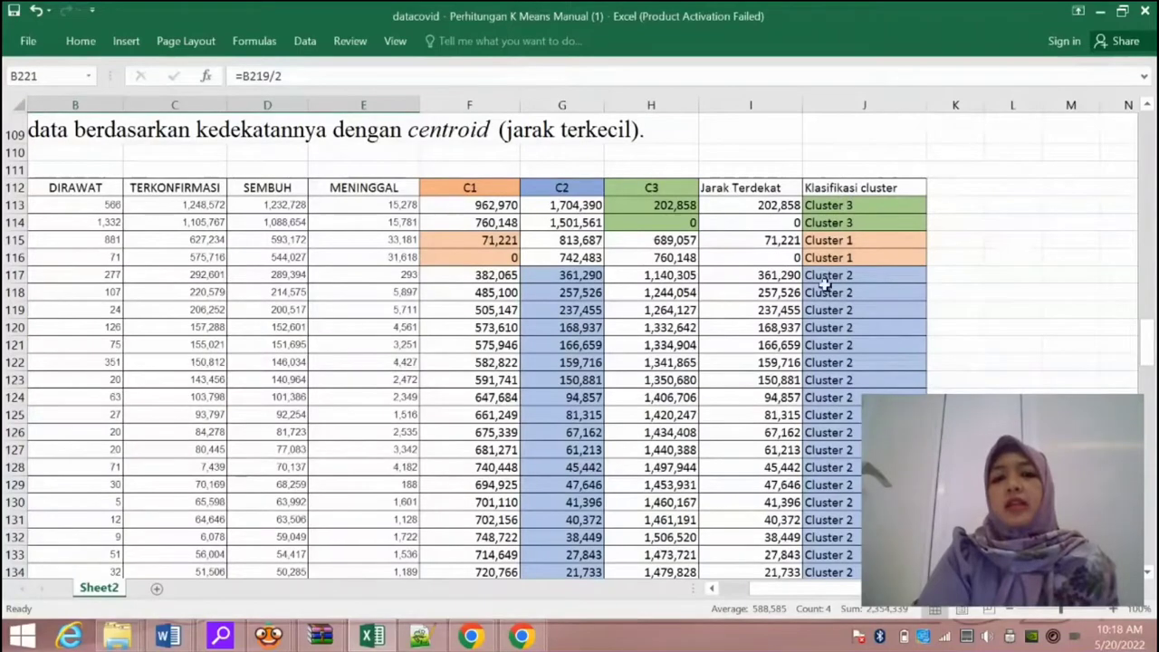
mouse_move(770, 587)
left_mouse_down()
mouse_move(755, 589)
mouse_move(772, 584)
left_mouse_up()
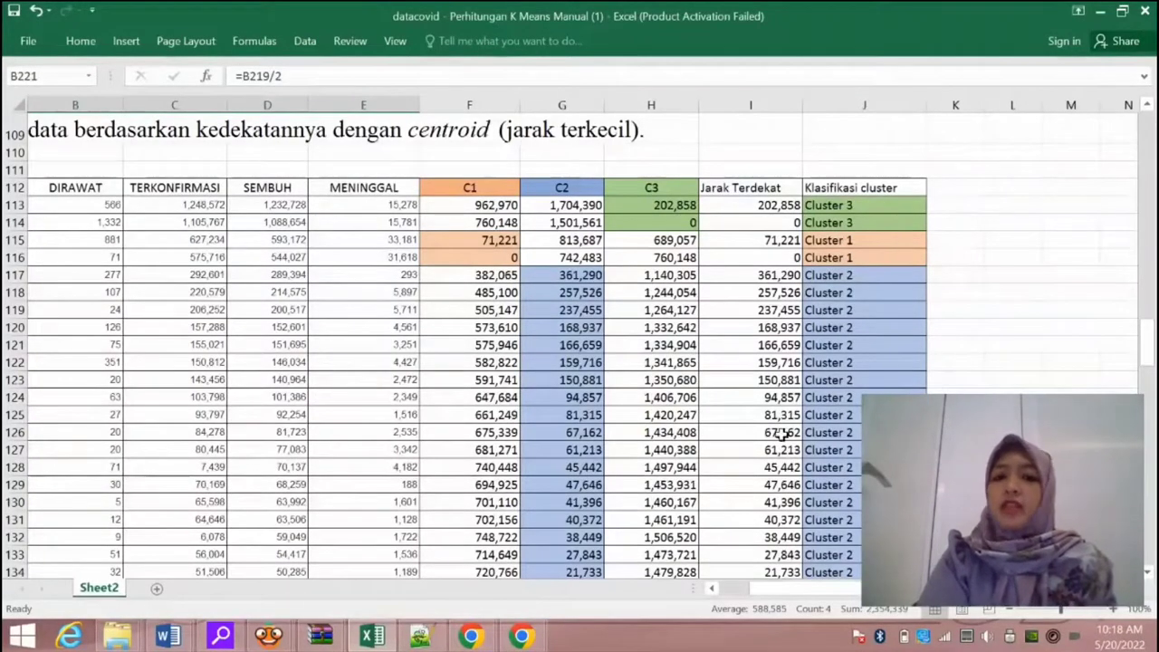
left_click_drag(777, 587, 763, 587)
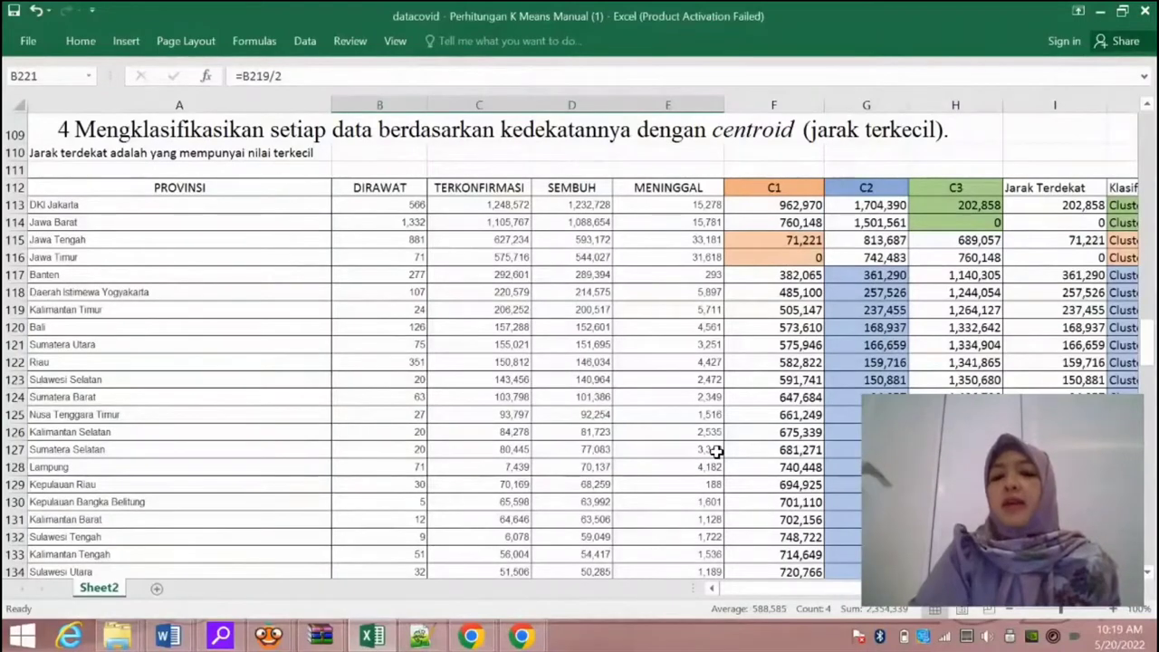
- Review section 5's centroid formula and the cluster classifications again, then return to the new centroid table above section 6
scroll(715, 507, "down", 8)
scroll(711, 445, "down", 4)
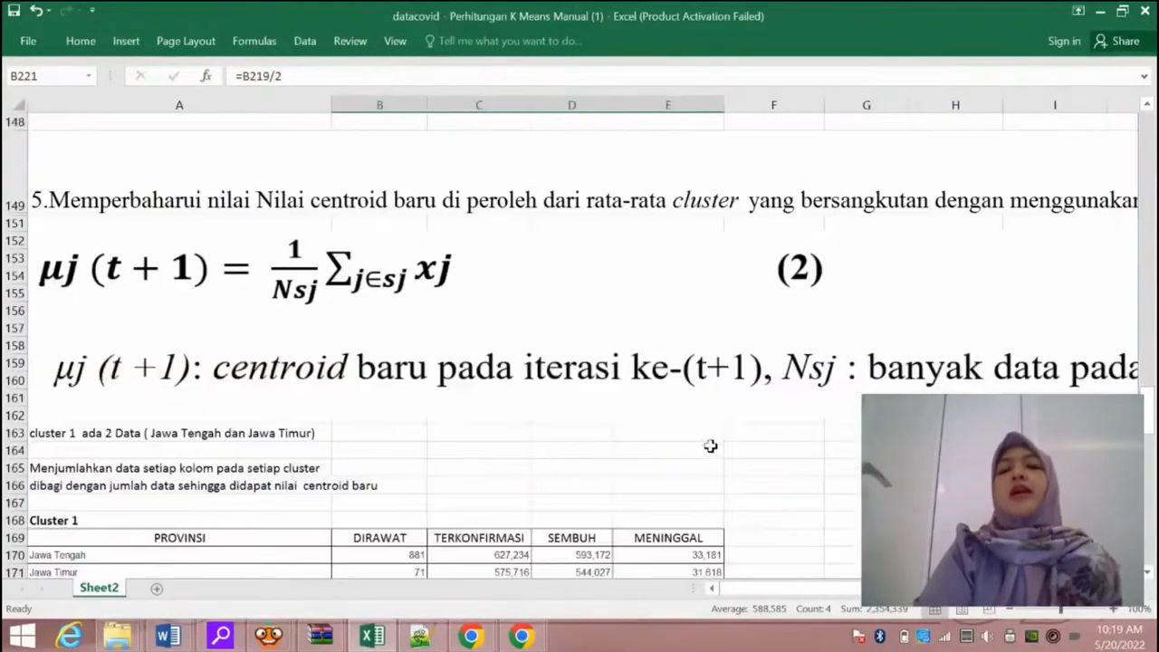
scroll(705, 441, "up", 3)
scroll(705, 442, "up", 10)
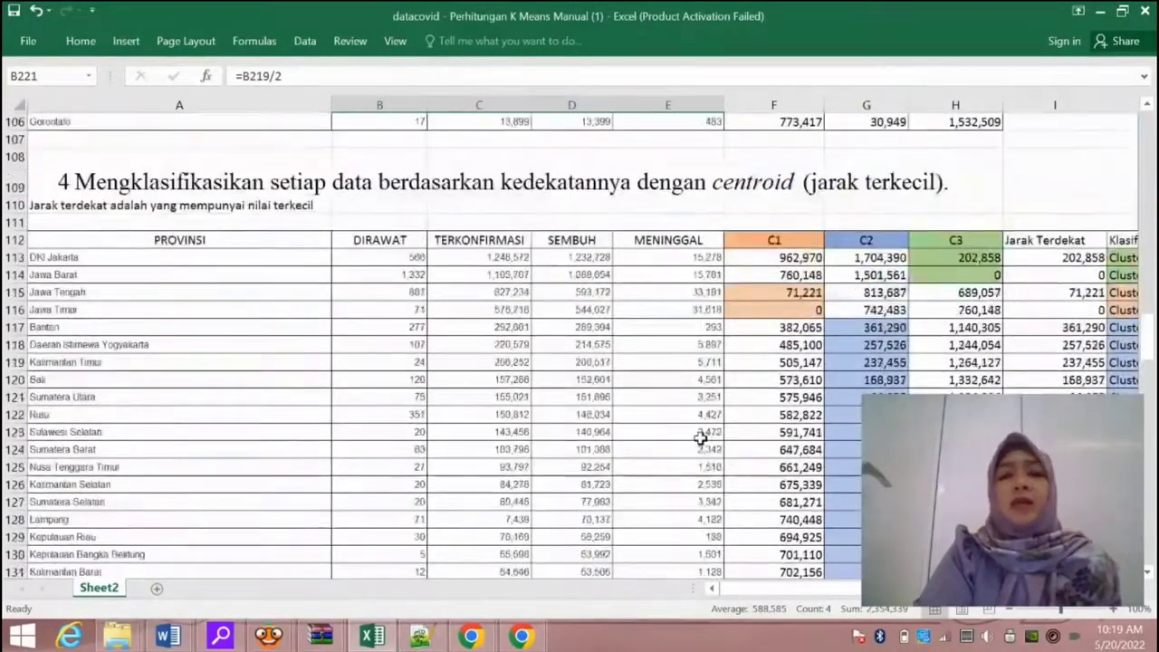
scroll(744, 602, "right", 3)
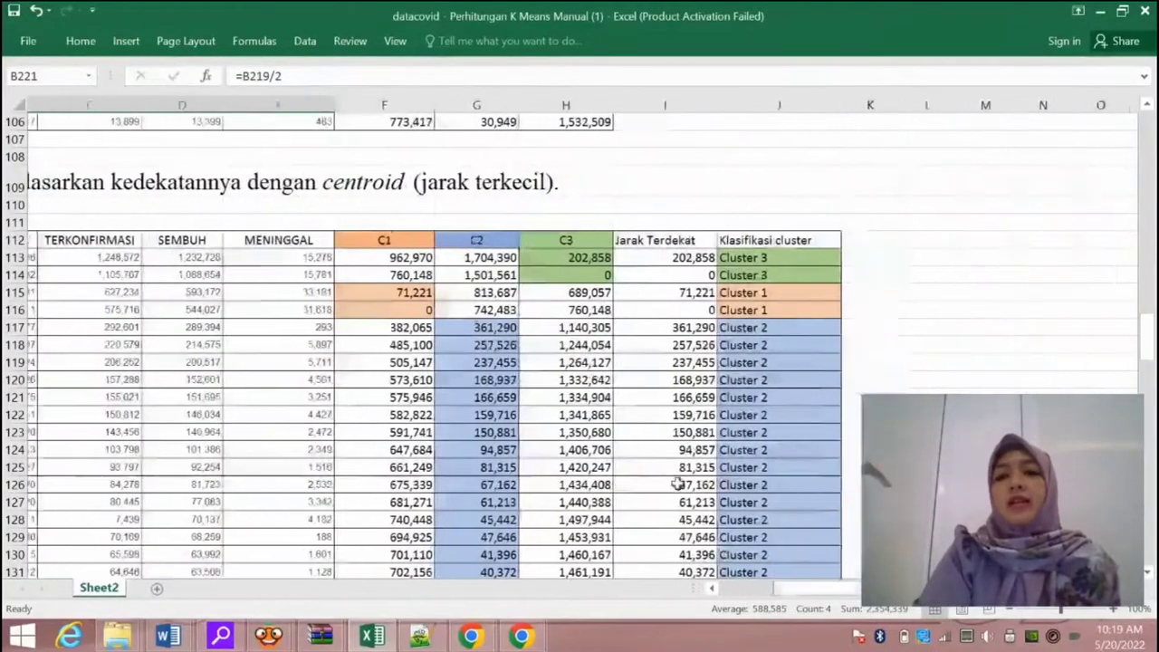
scroll(673, 474, "down", 13)
left_click_drag(815, 588, 715, 588)
scroll(661, 471, "down", 4)
scroll(661, 471, "down", 20)
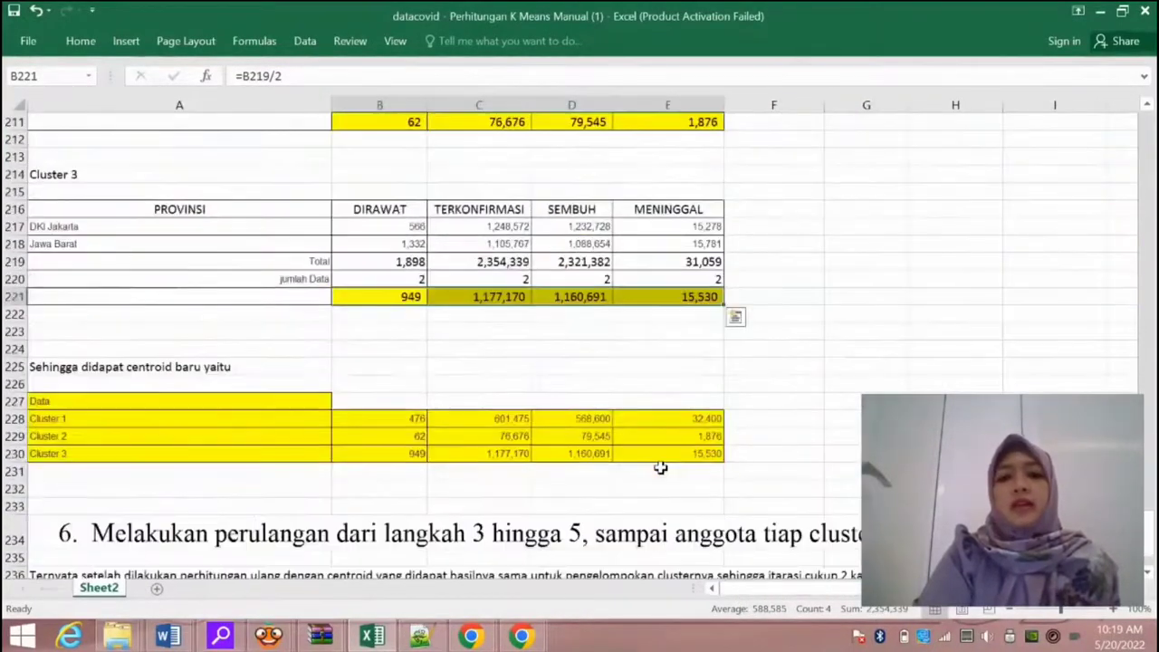
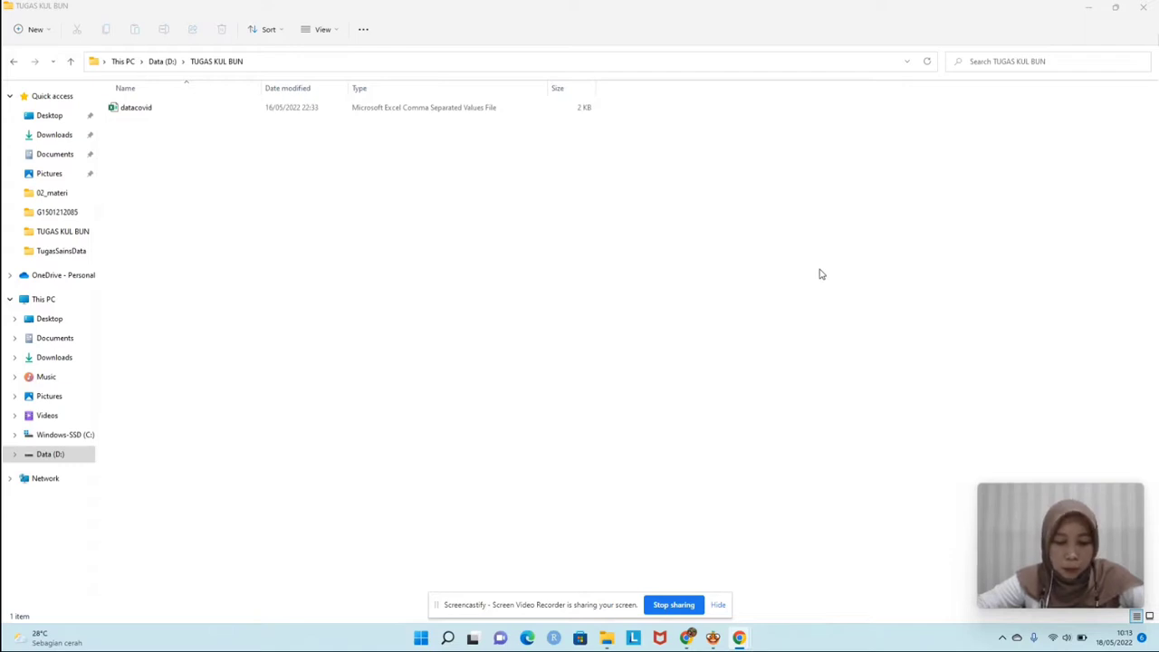
- Minimise the File Explorer window, bring up Orange to view its empty canvas, and minimise it again
left_click(1090, 9)
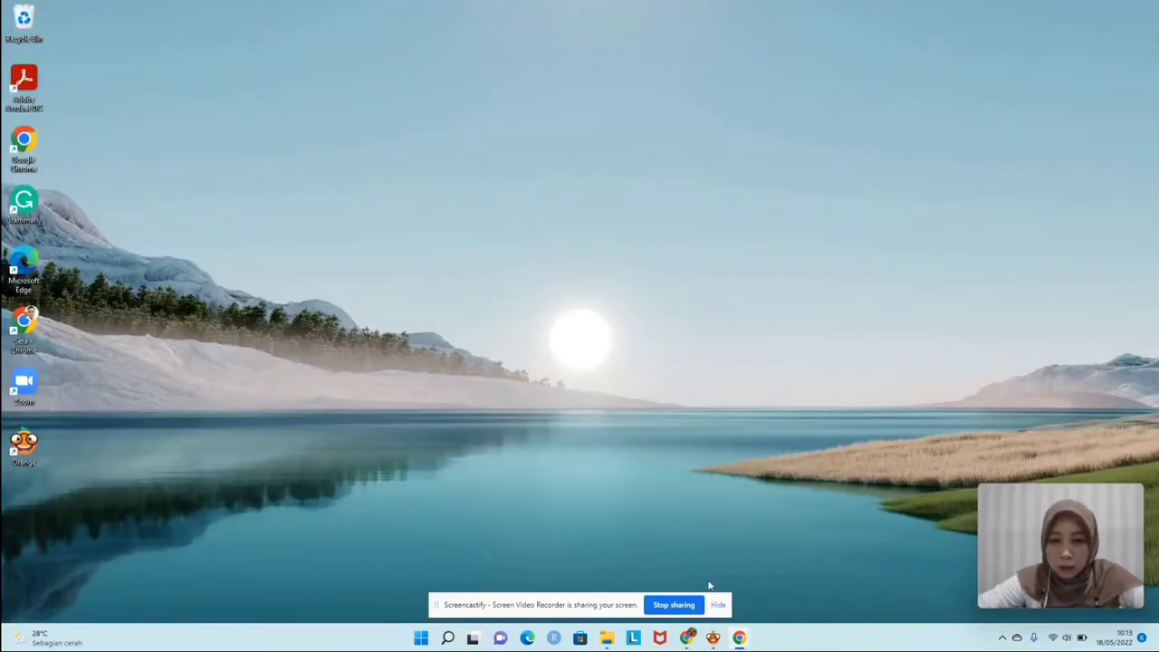
left_click(713, 638)
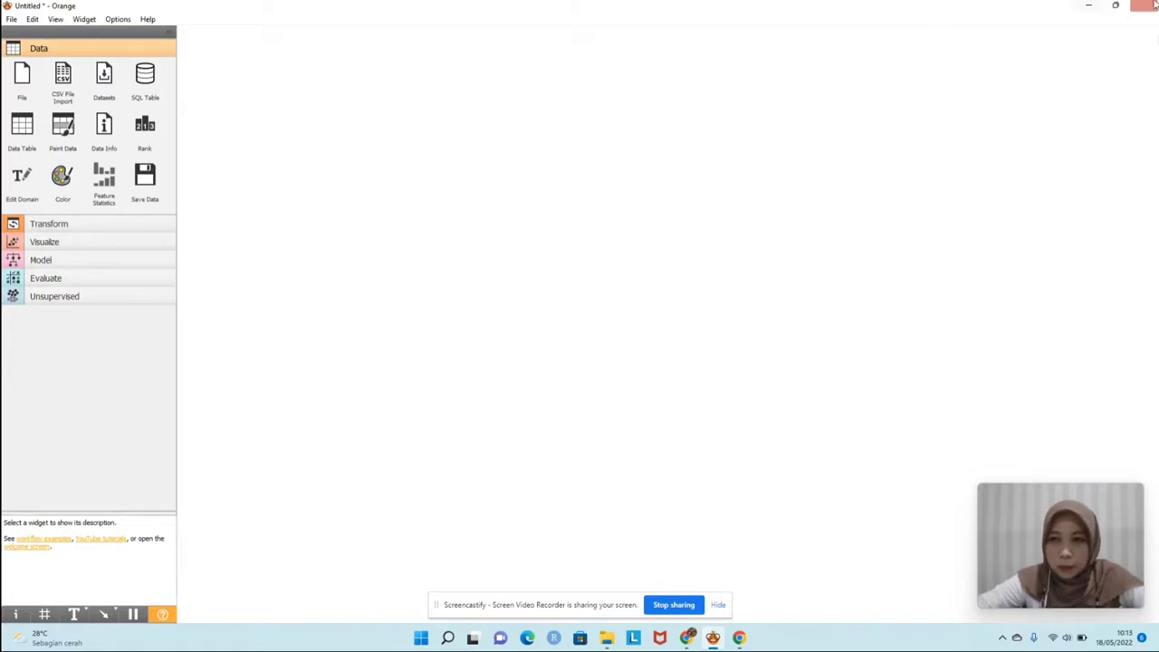
left_click(1094, 11)
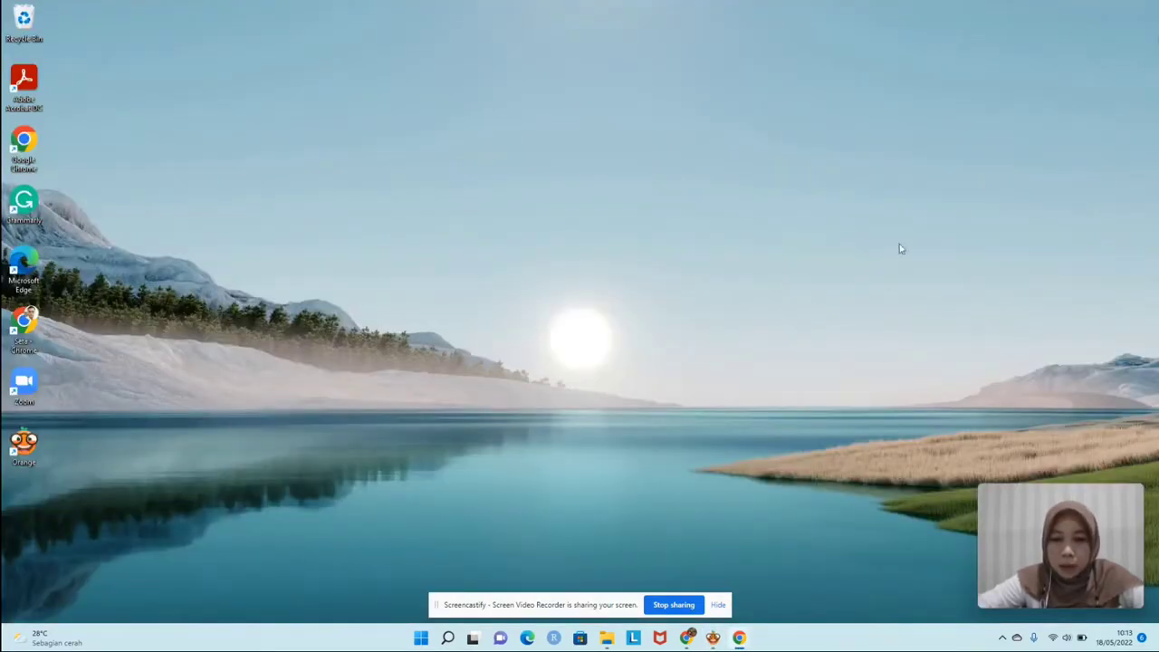
- Check the datacovid CSV file in the TUGAS KUL BUN folder in File Explorer, then minimise the window
left_click(607, 638)
left_click(189, 113)
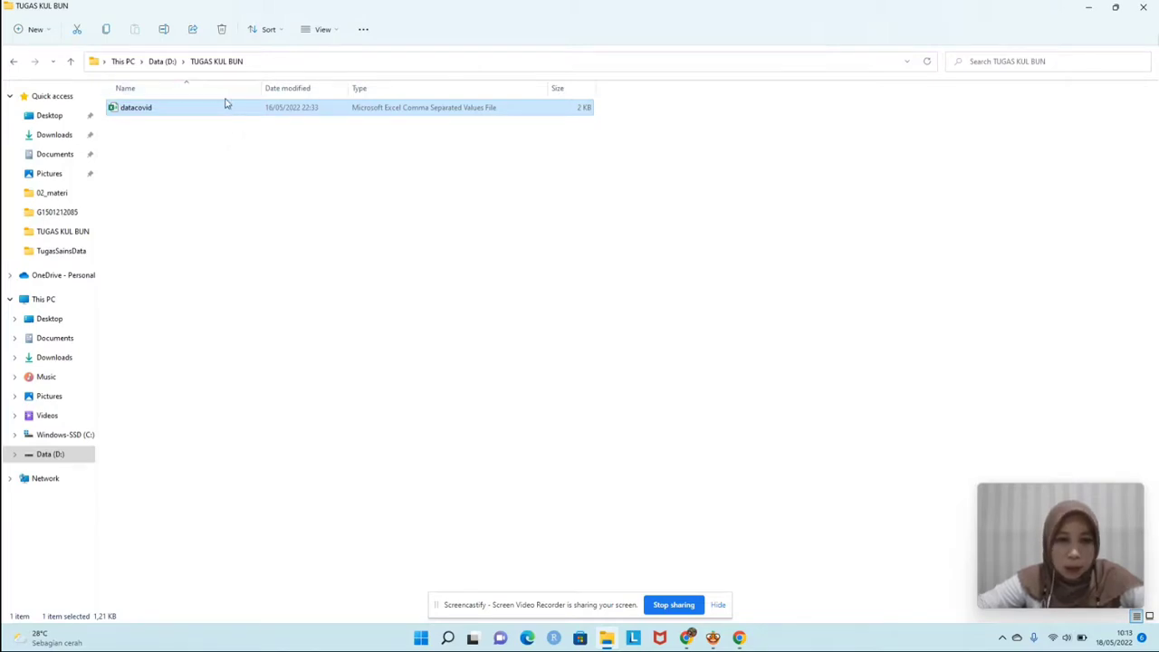
left_click(182, 111)
left_click(200, 145)
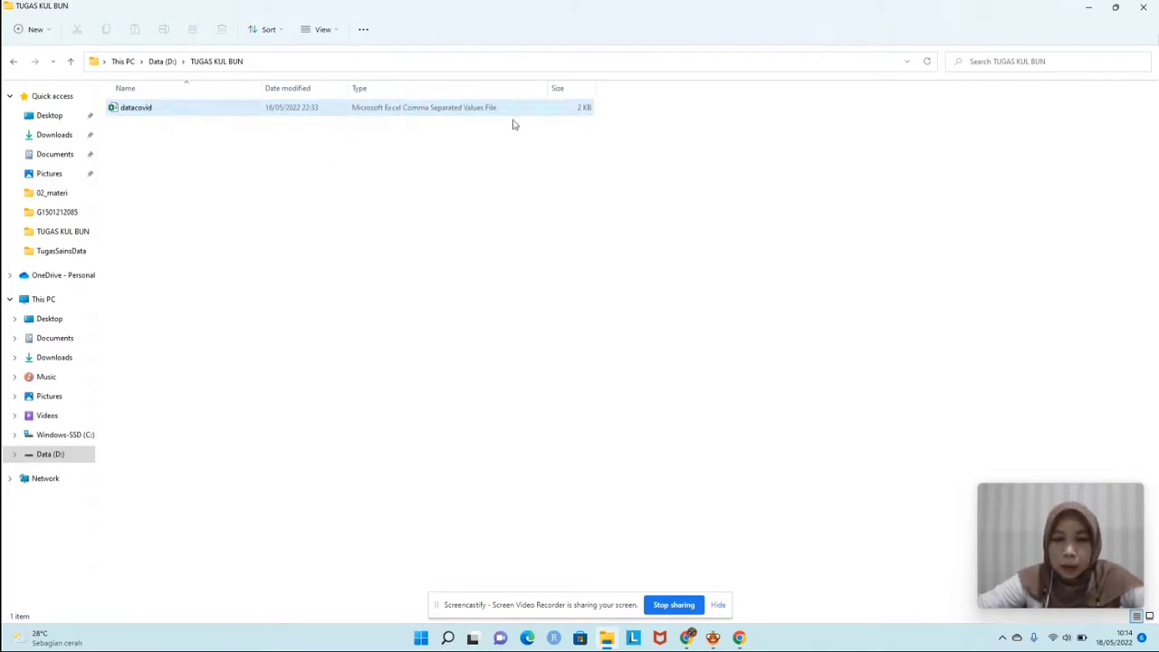
left_click(1090, 10)
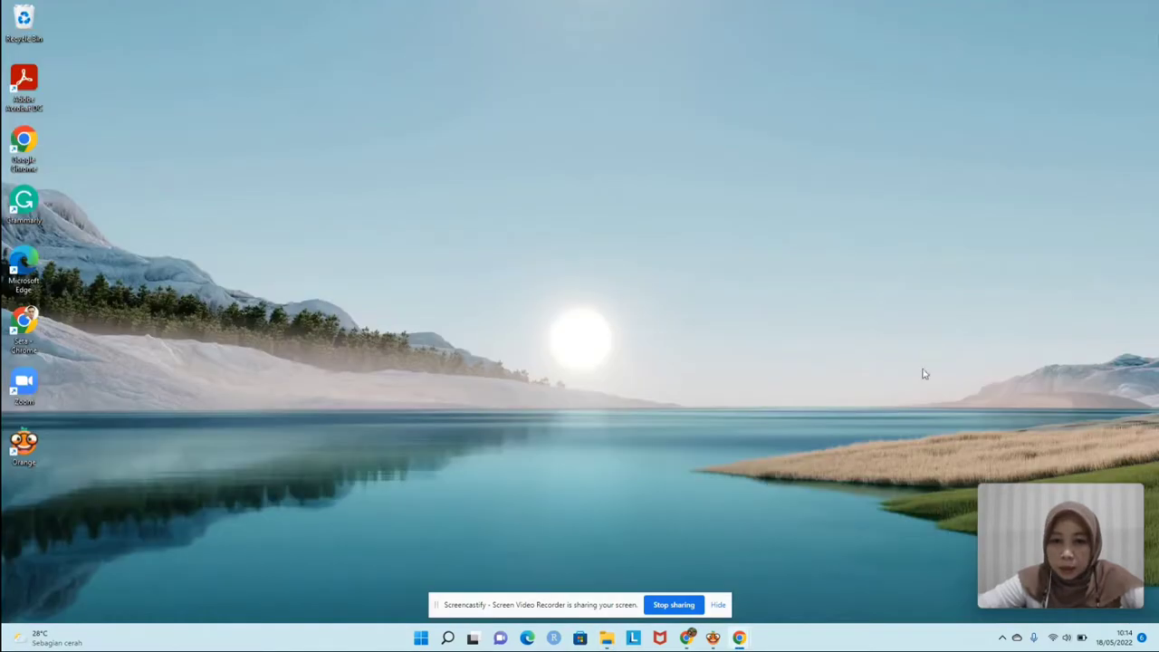
- Switch to Orange, add a File widget to the canvas and load the datacovid file from TUGAS KUL BUN into it
left_click(713, 638)
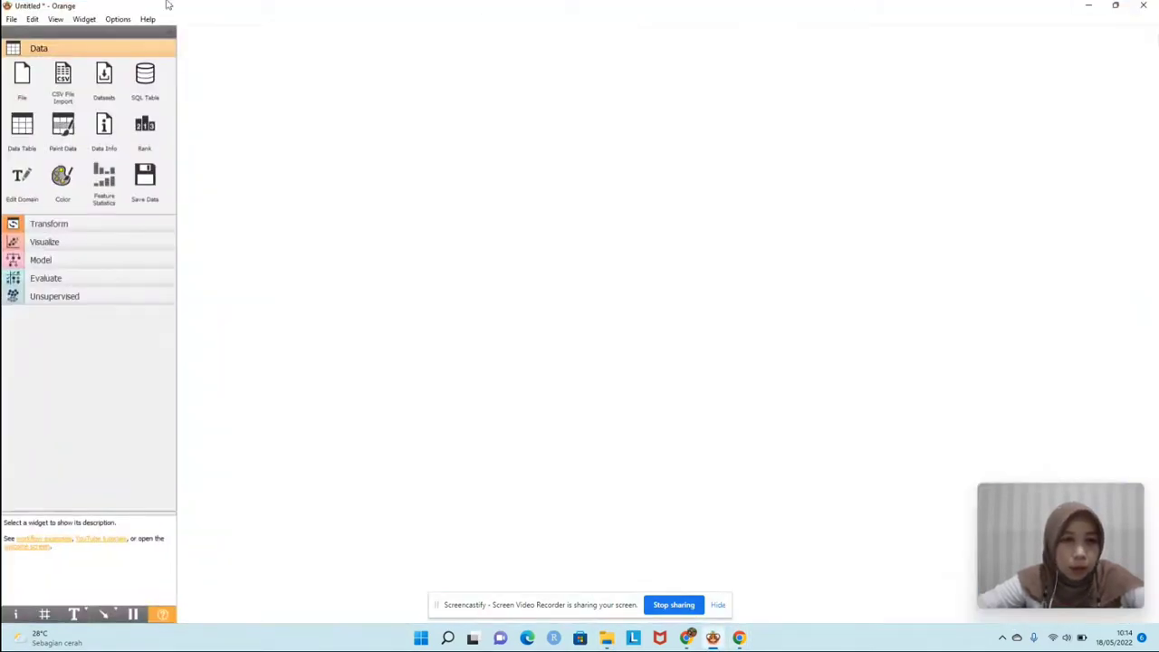
left_click_drag(23, 77, 322, 86)
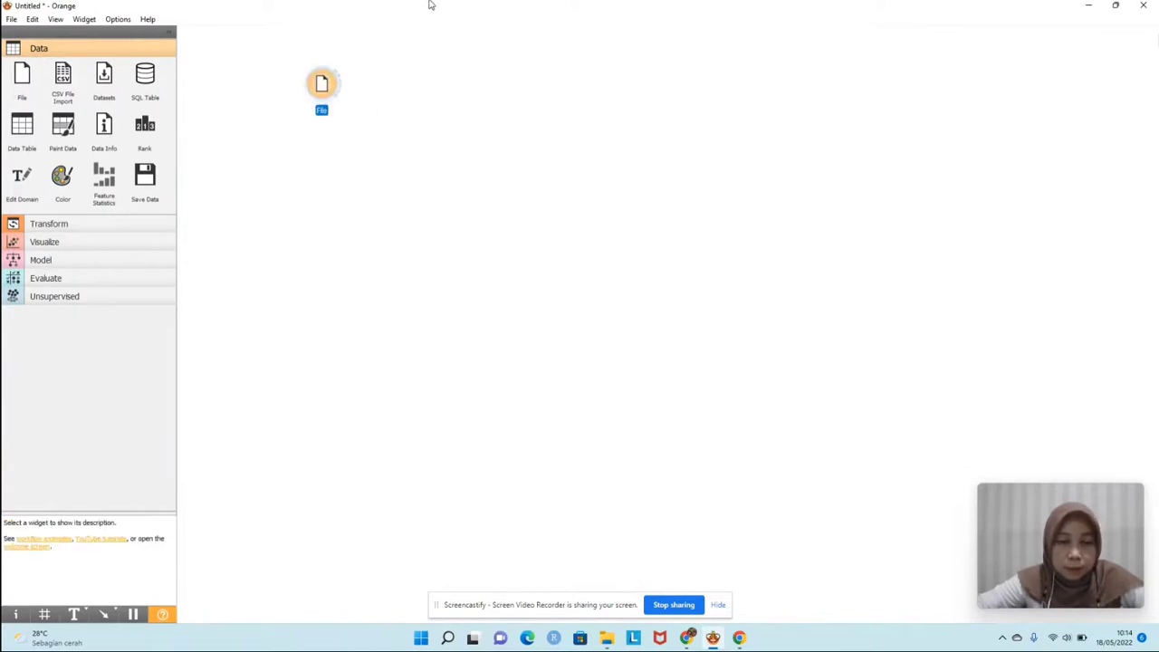
double_click(322, 87)
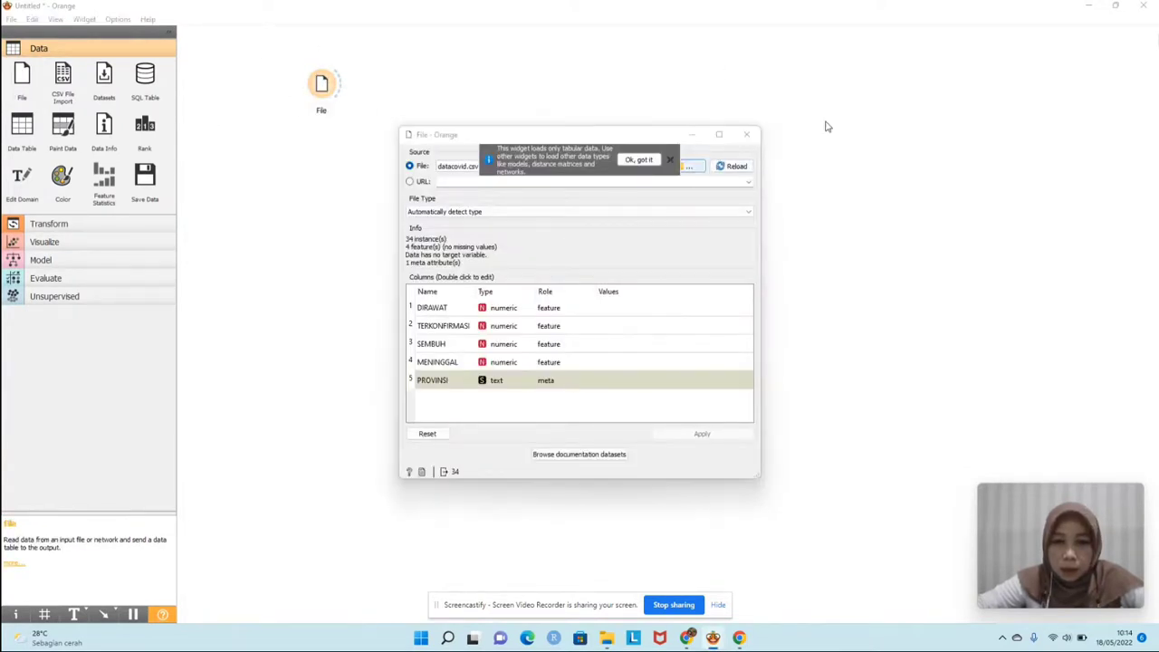
left_click(689, 167)
left_click(546, 252)
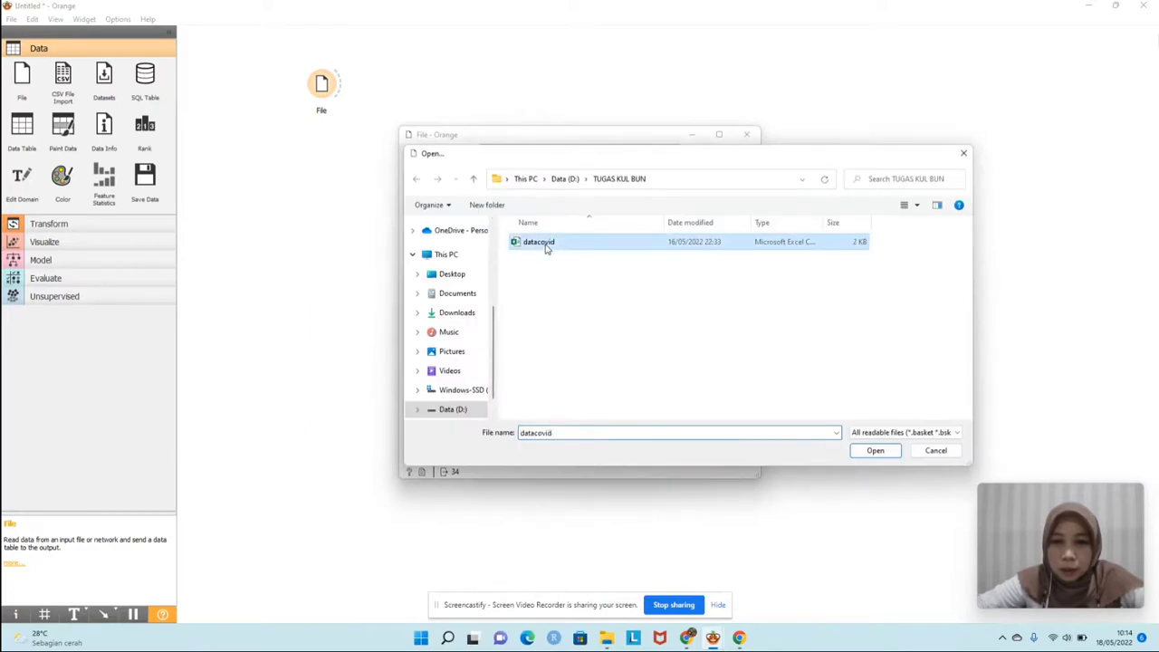
left_click(889, 454)
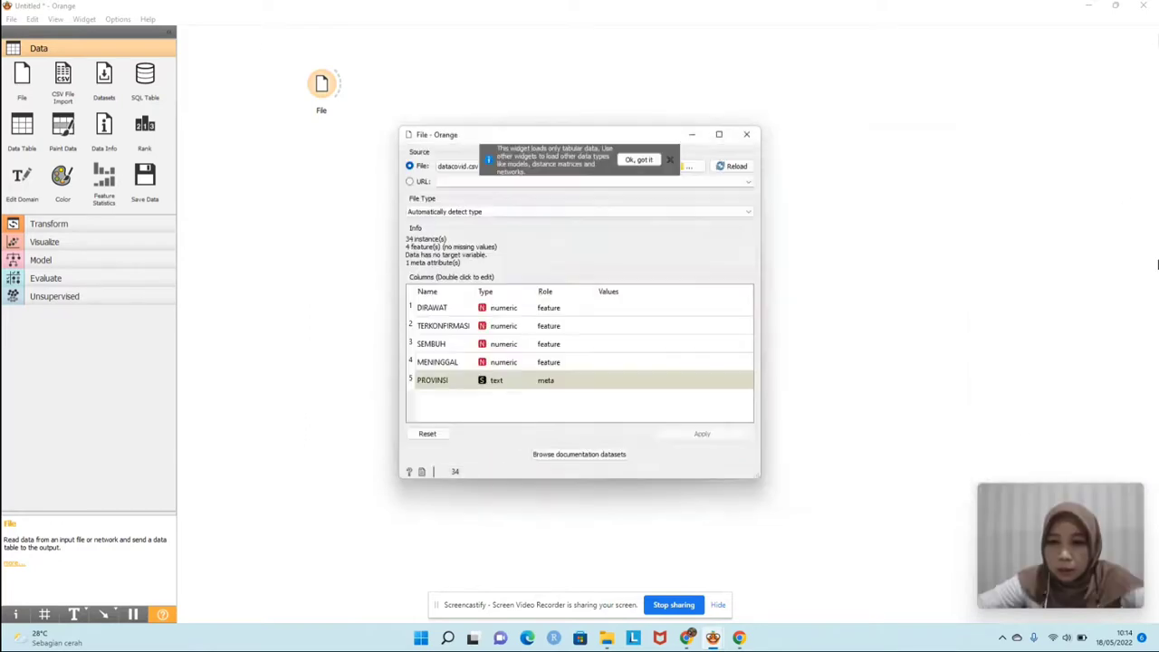
left_click(670, 161)
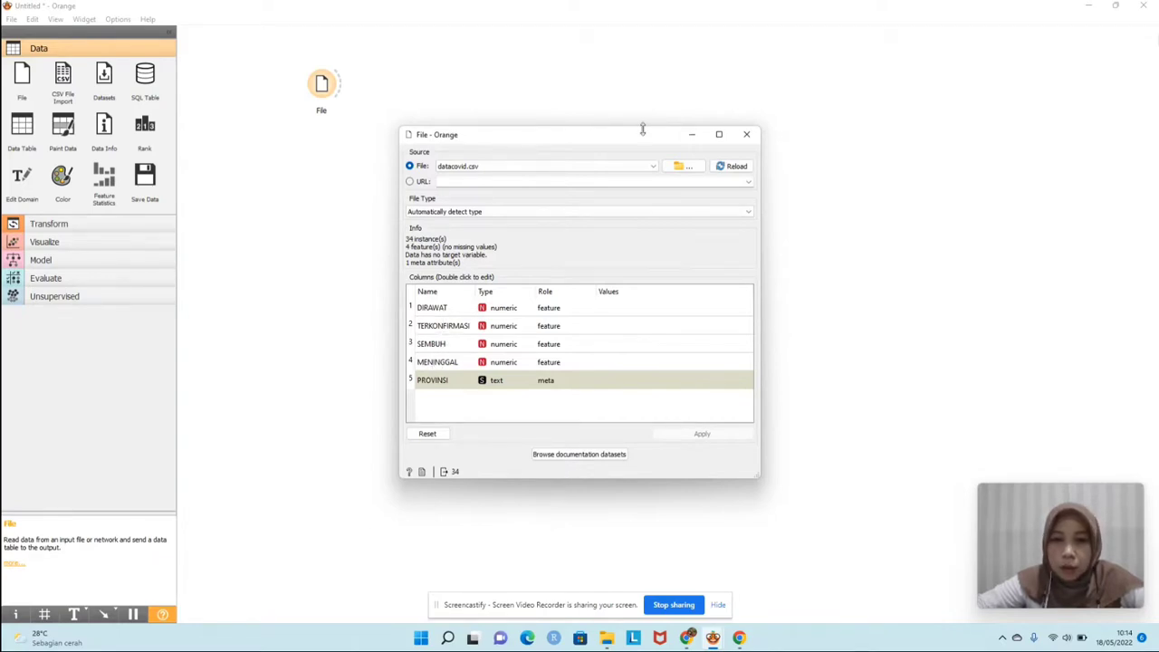
left_click(748, 135)
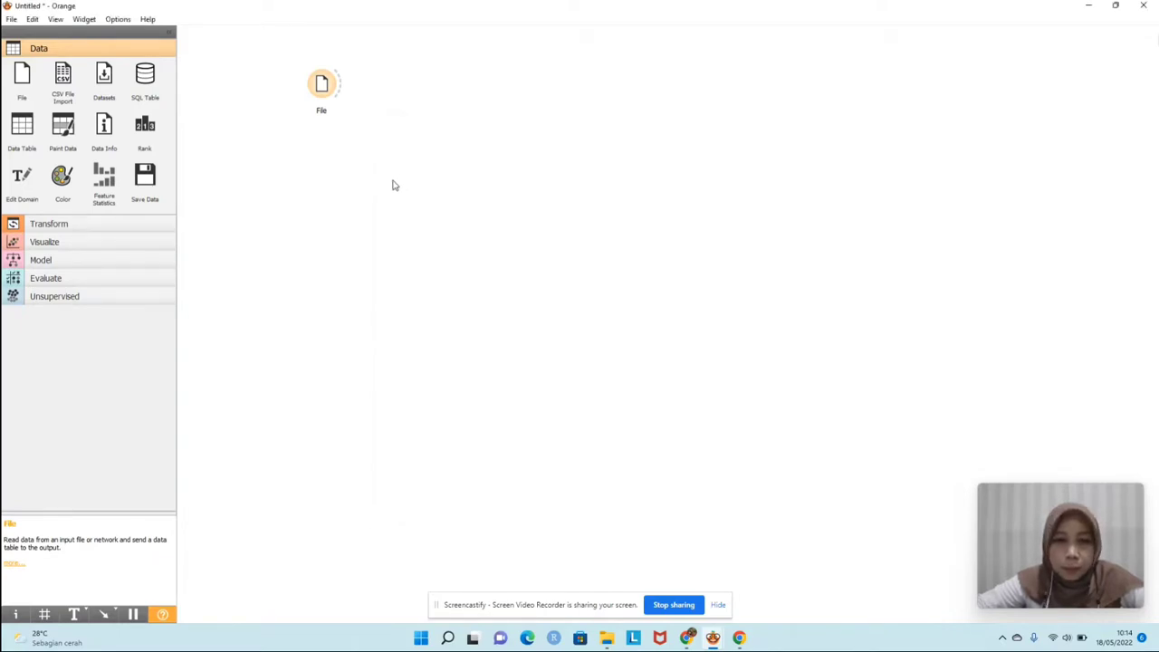
- Add a Data Table widget linked to the File widget's output
left_click_drag(341, 86, 442, 85)
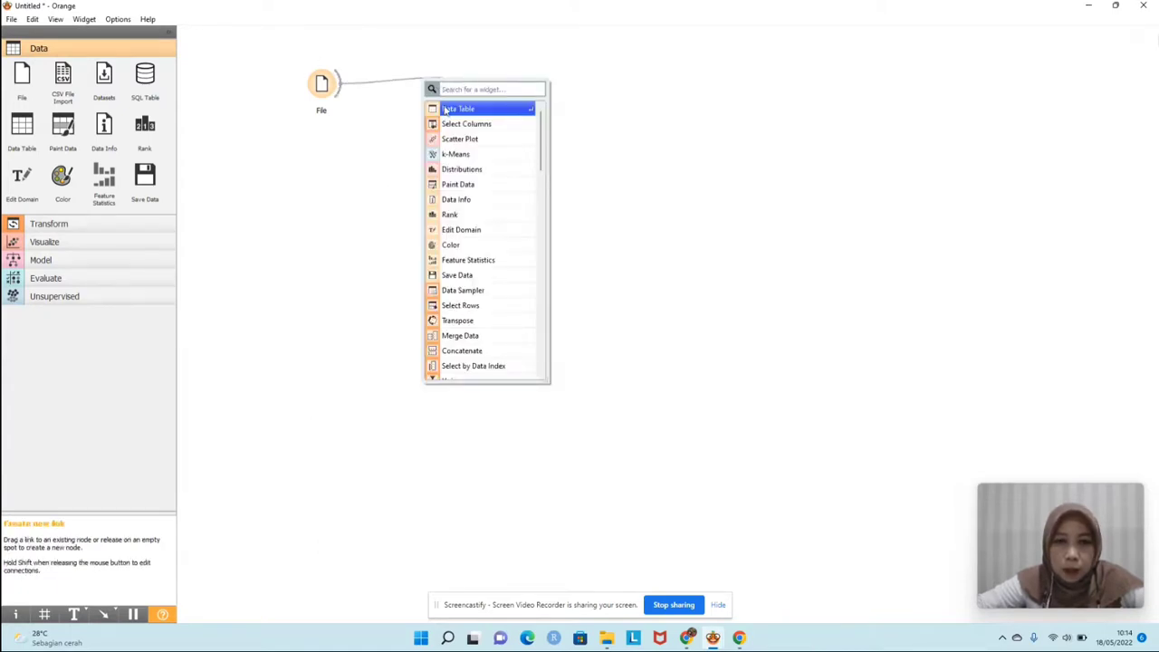
scroll(470, 244, "down", 3)
scroll(472, 240, "up", 3)
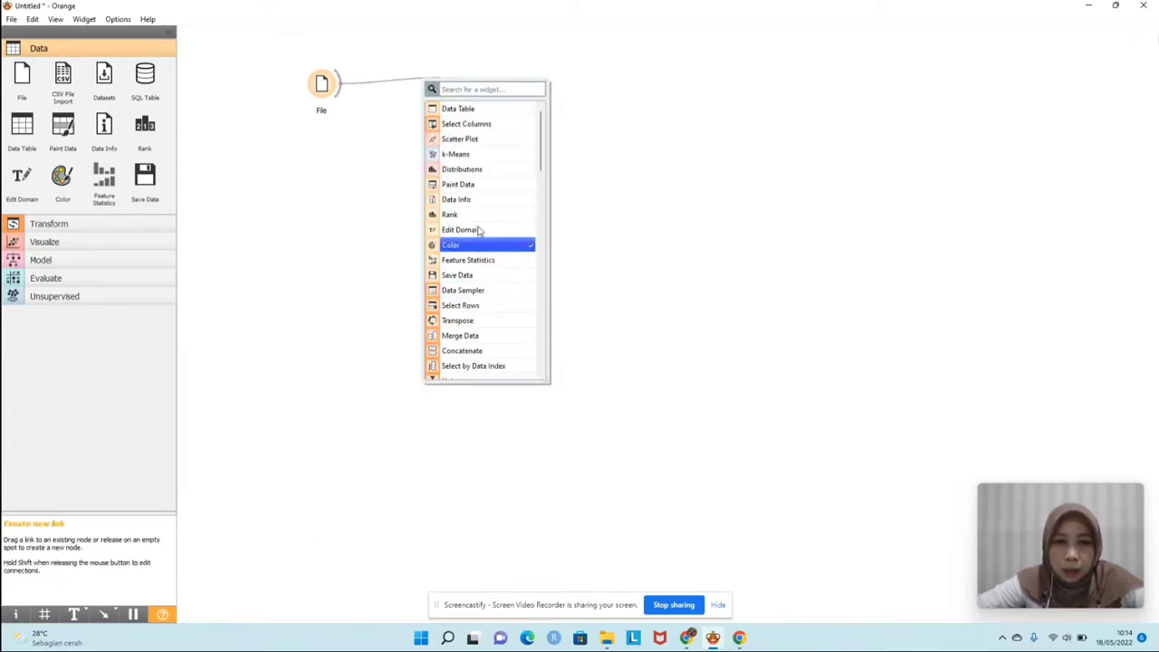
left_click(469, 110)
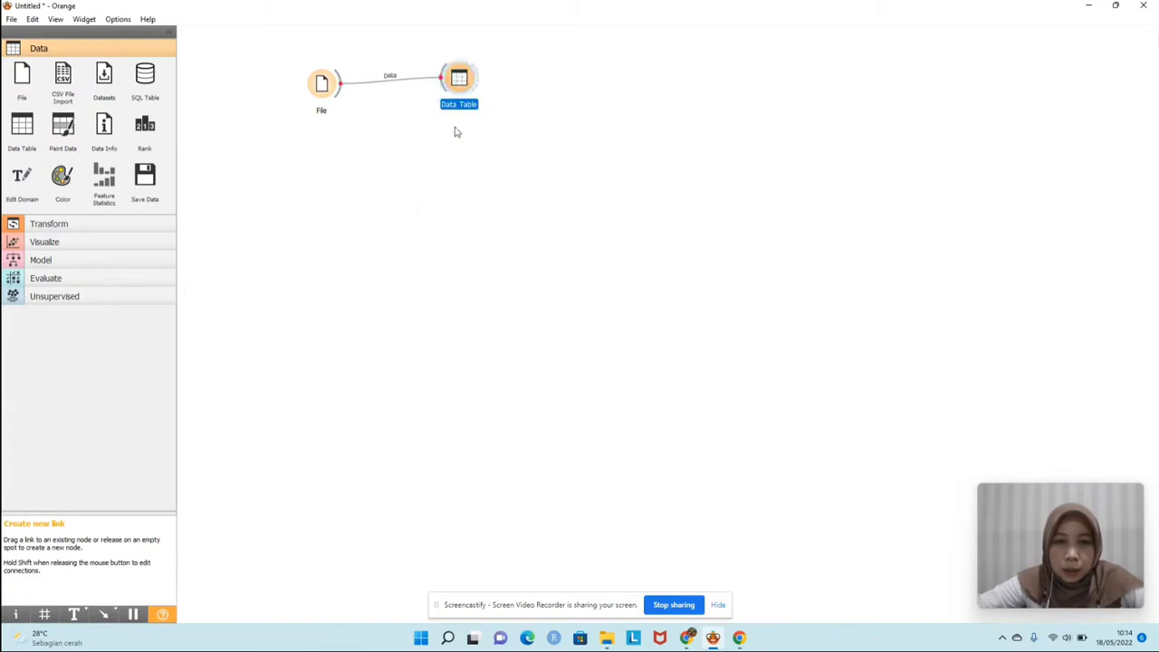
- Open the Data Table widget and look through the province rows from DKI Jakarta to Gorontalo
double_click(470, 82)
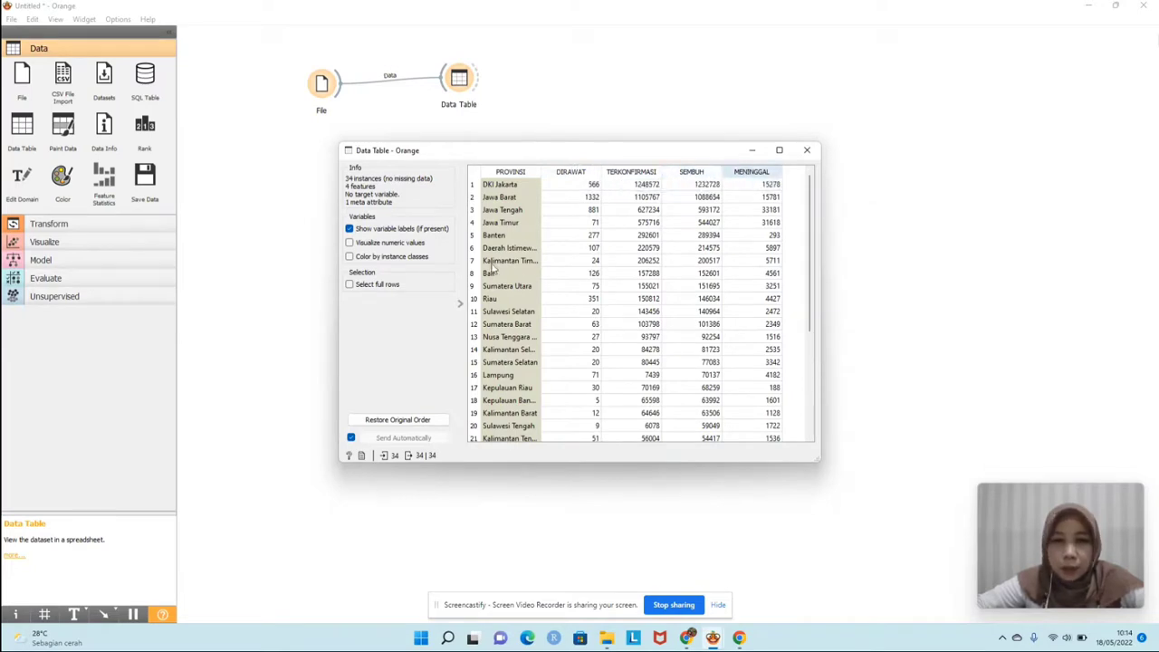
scroll(528, 274, "down", 4)
scroll(528, 274, "down", 1)
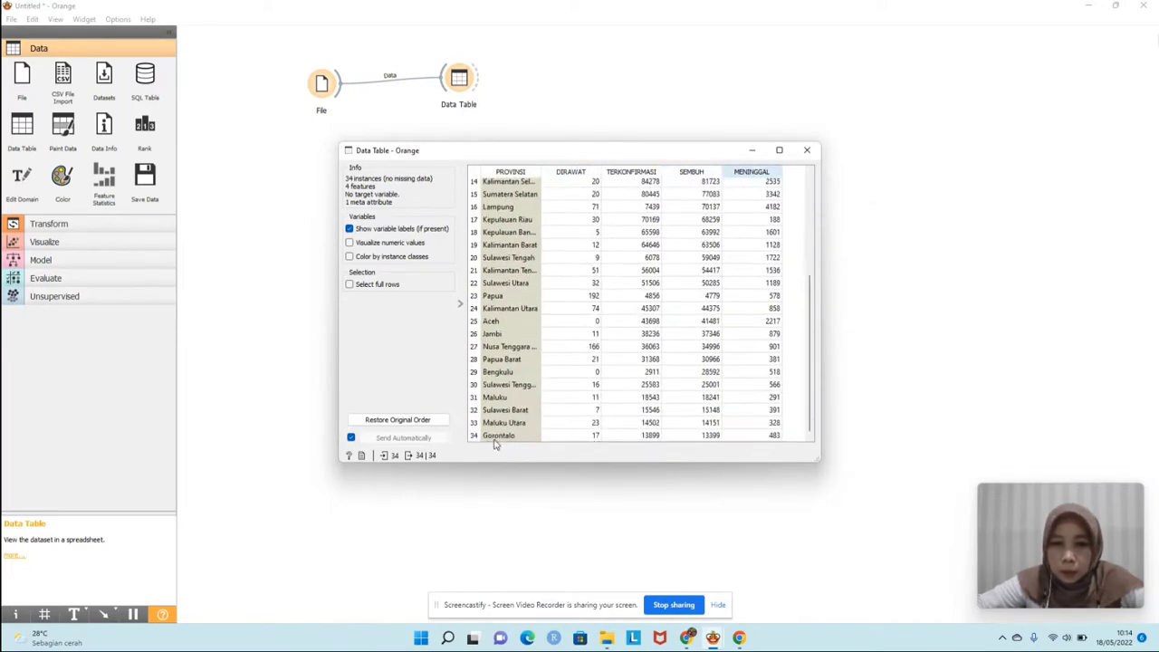
scroll(501, 367, "up", 5)
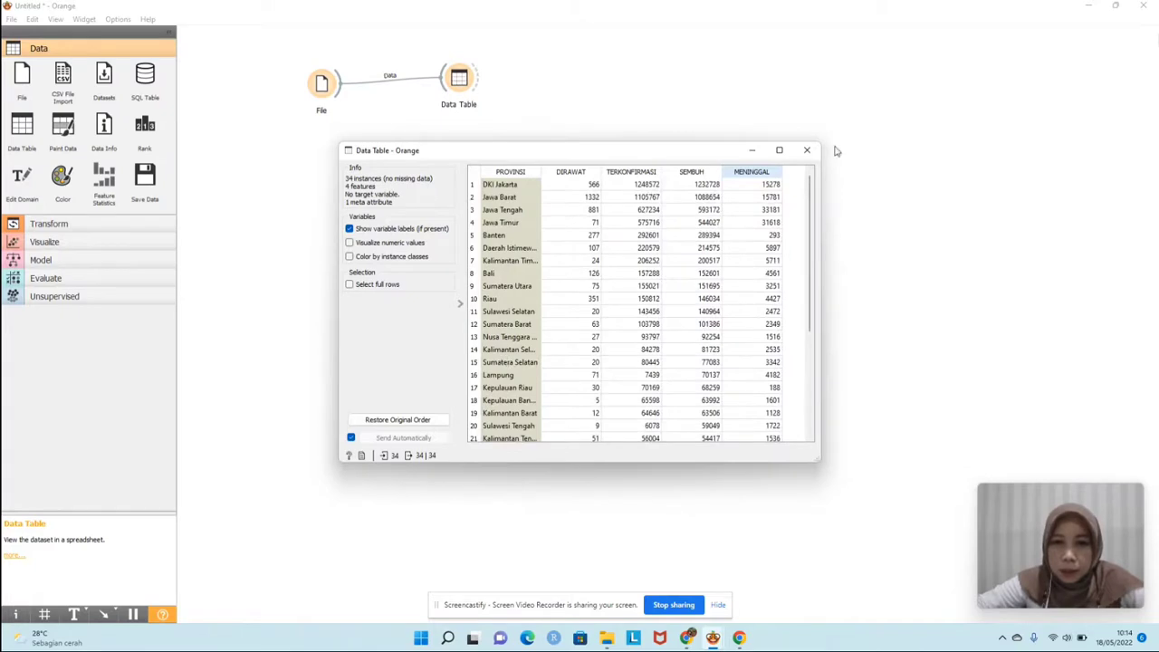
- Close the data table view, add a Select Columns widget linked to the File widget and open its settings
left_click(807, 149)
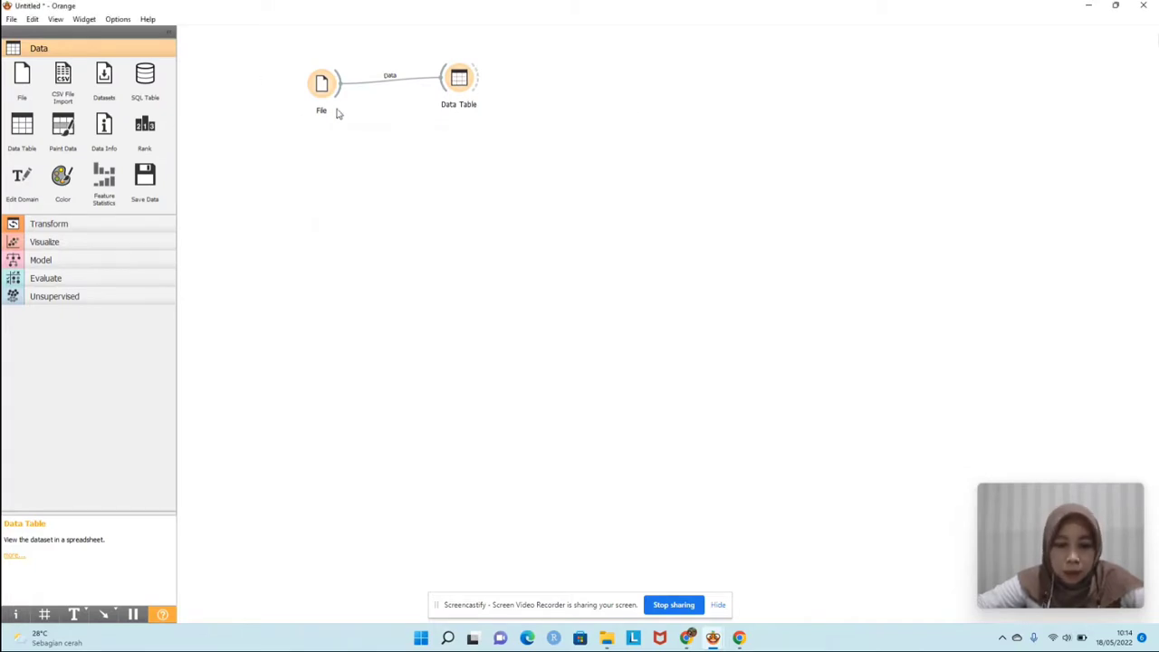
left_click_drag(341, 85, 441, 150)
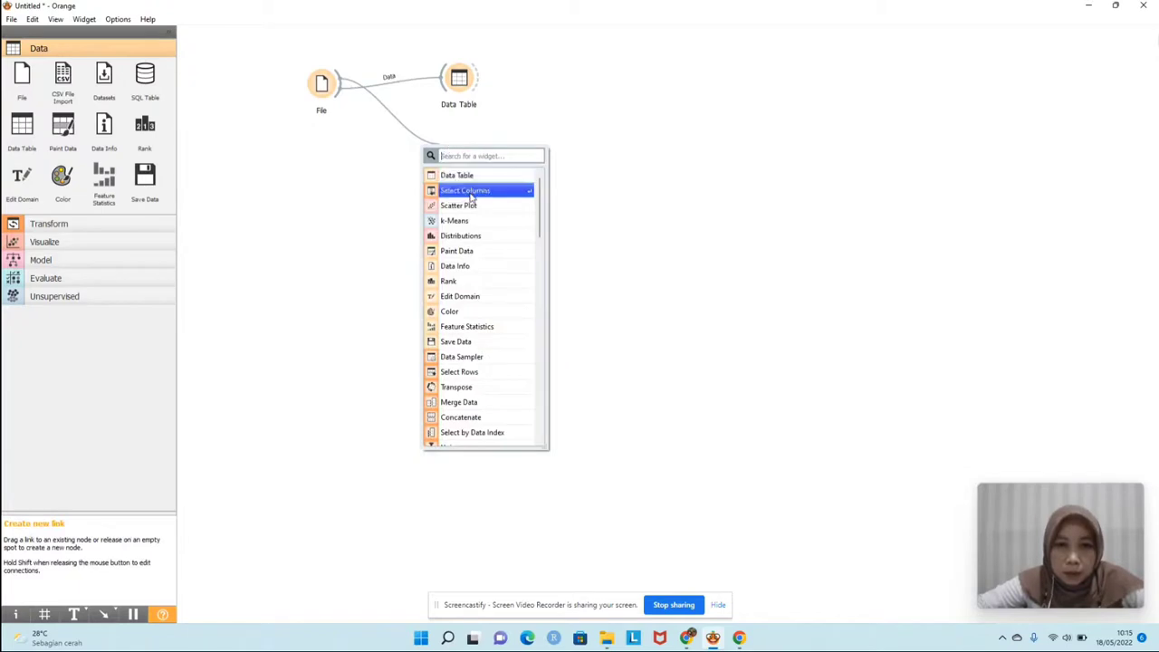
left_click(467, 190)
double_click(464, 152)
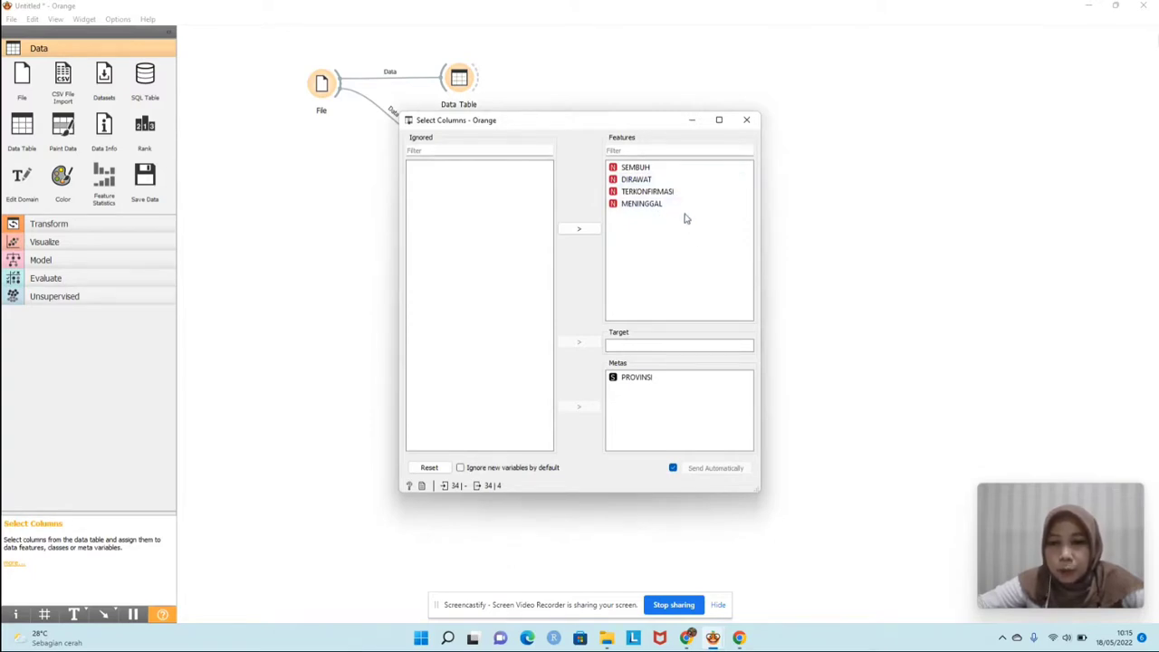
- Move the SEMBUH and DIRAWAT columns from Features to Ignored
left_click(648, 170)
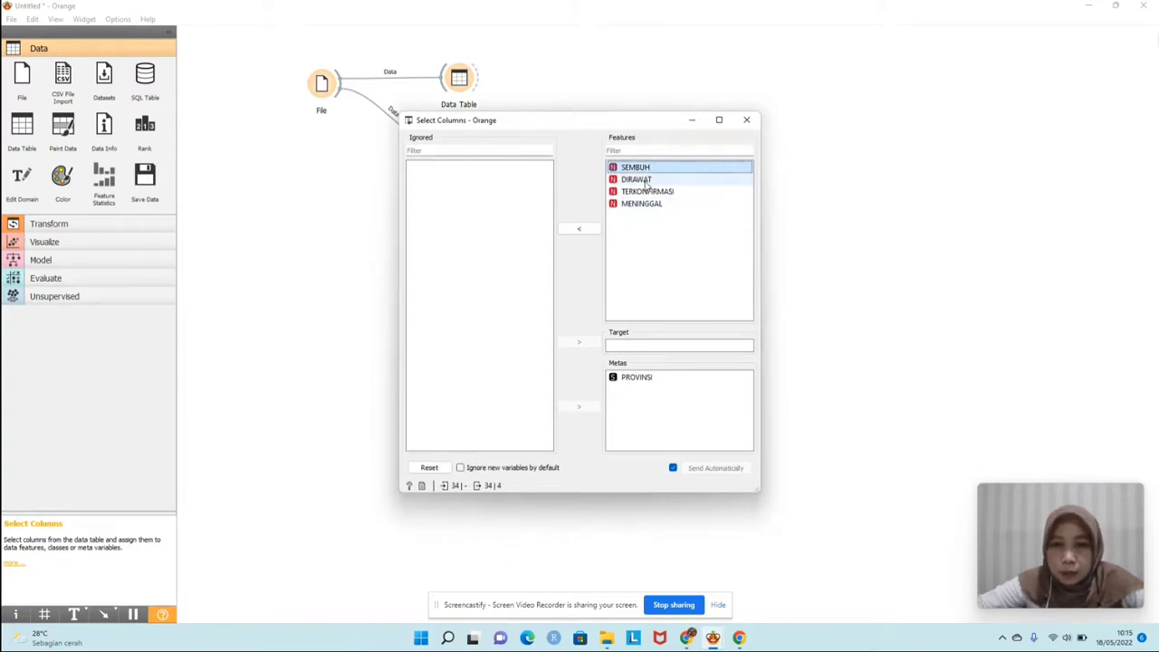
left_click(587, 229)
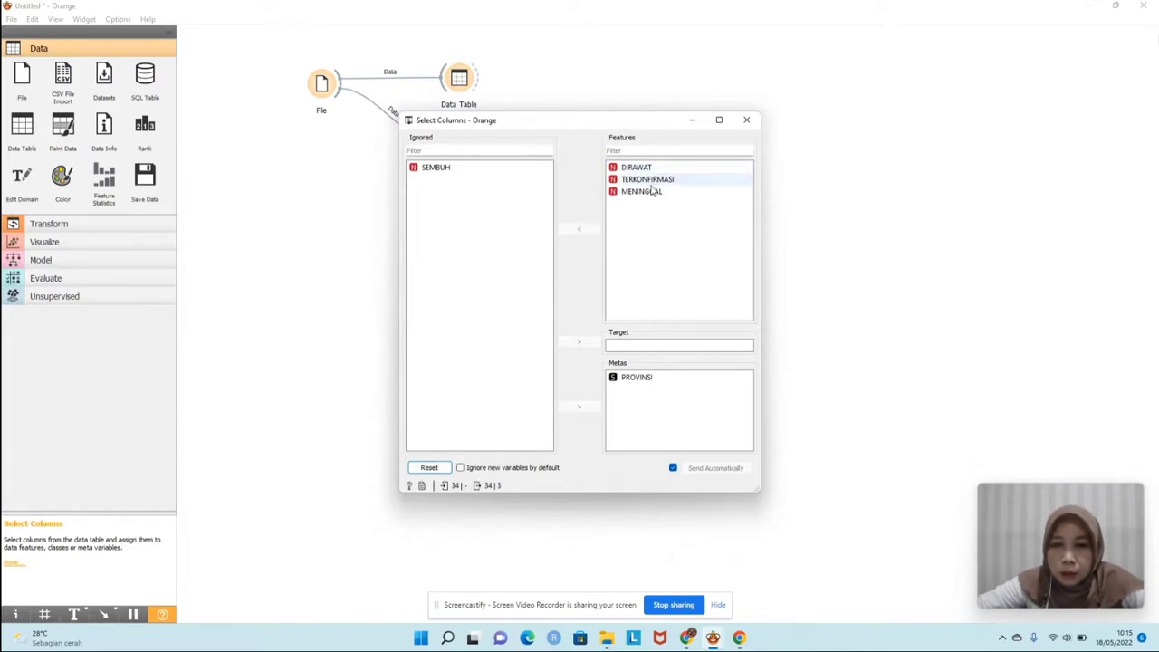
left_click(645, 170)
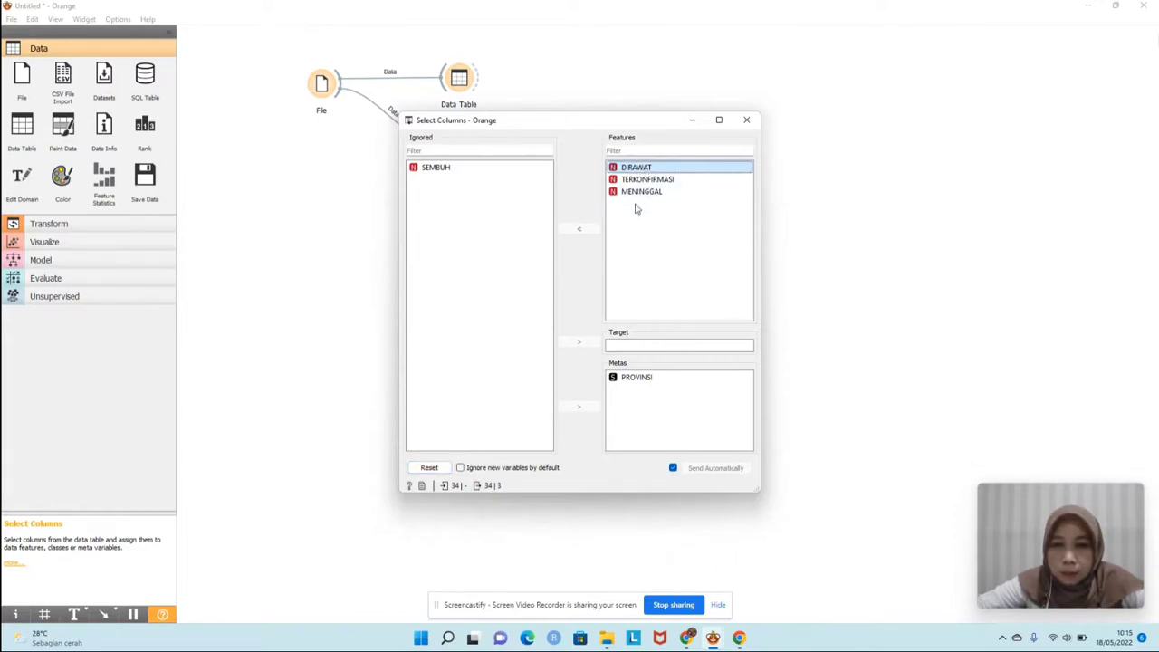
left_click(579, 230)
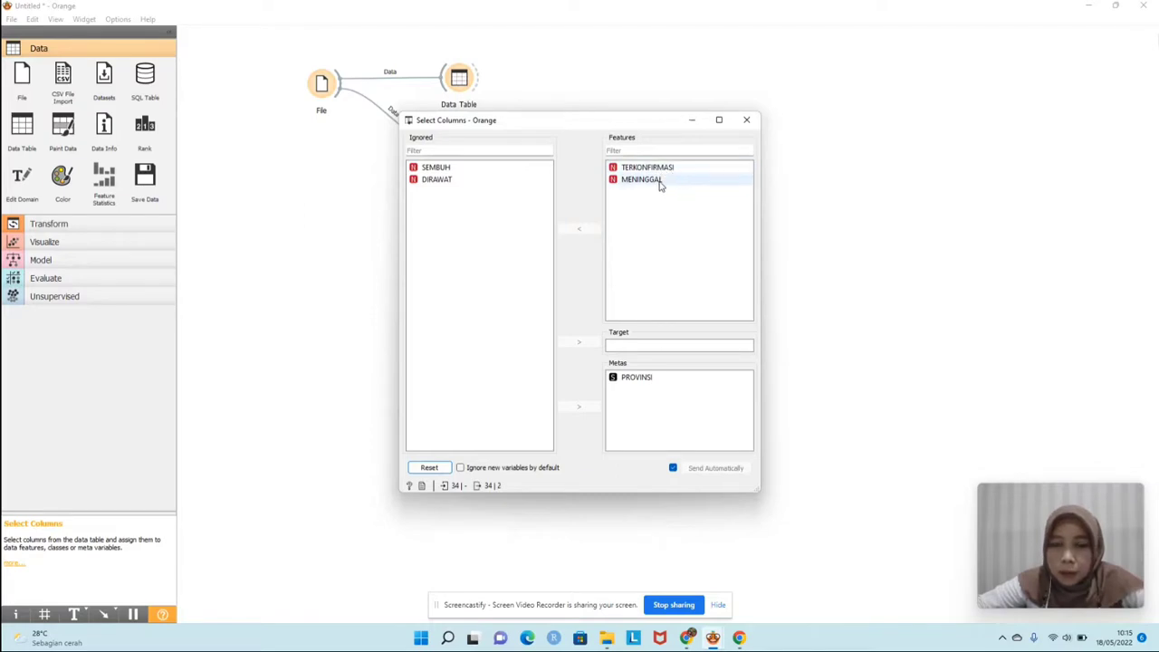
- Return the DIRAWAT and SEMBUH columns from Ignored to Features
left_click(456, 170)
left_click(460, 181)
left_click(592, 233)
left_click(492, 171)
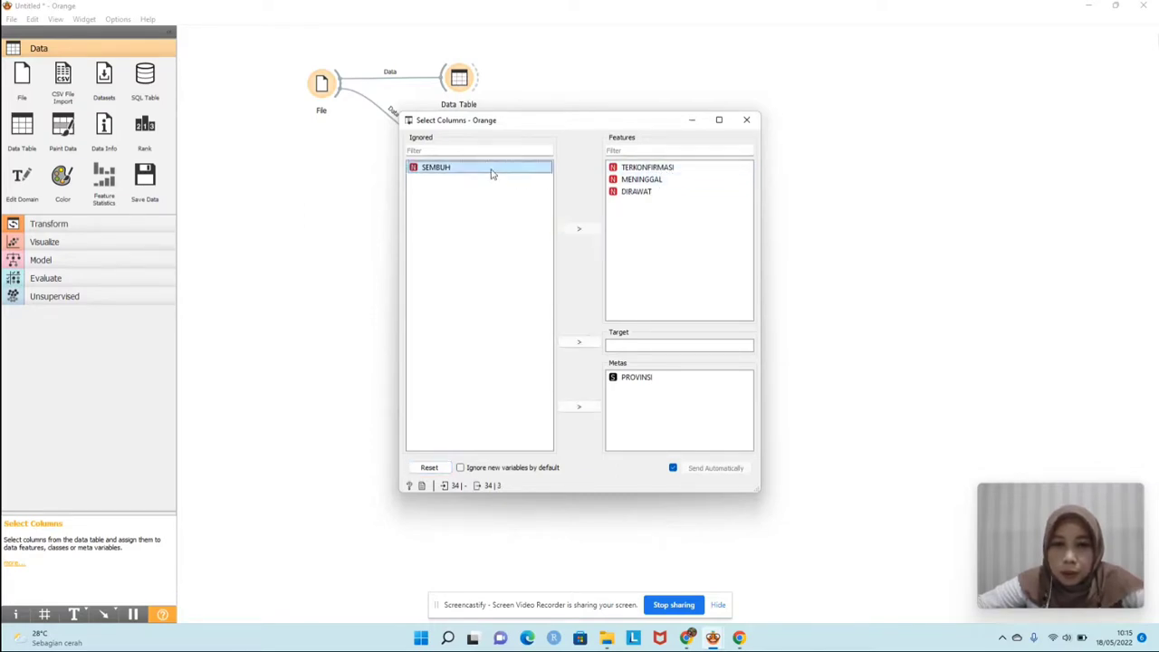
left_click(578, 232)
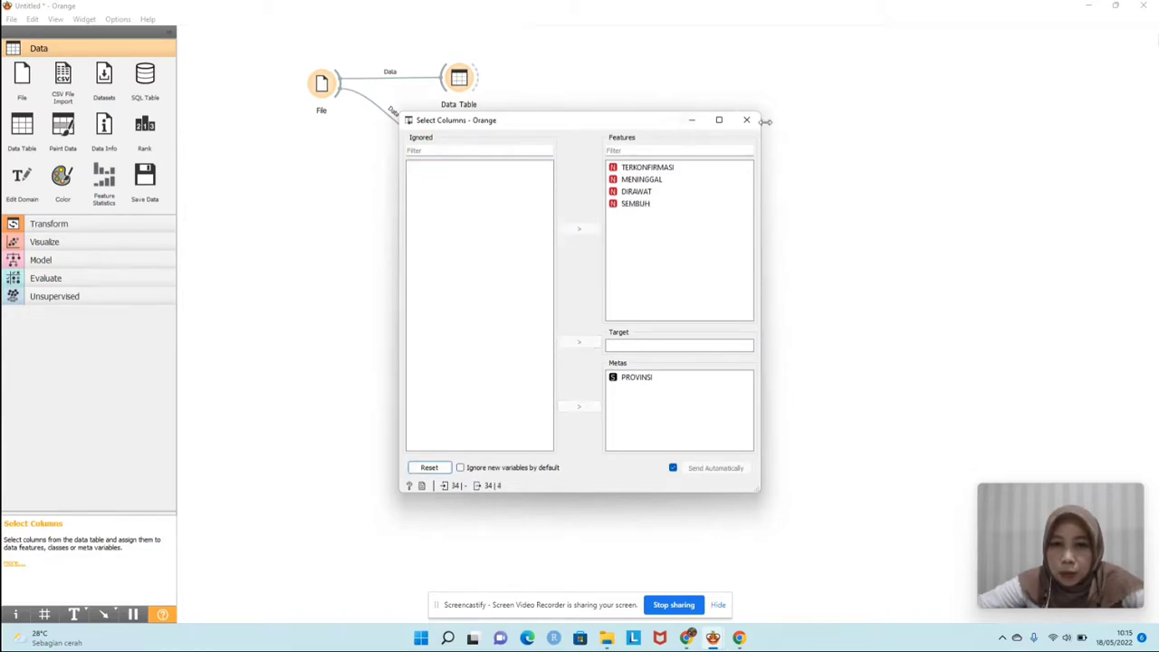
- Close the column selection settings and move the Select Columns widget lower on the canvas, below the Data Table widget
left_click(746, 120)
left_click_drag(460, 150, 437, 207)
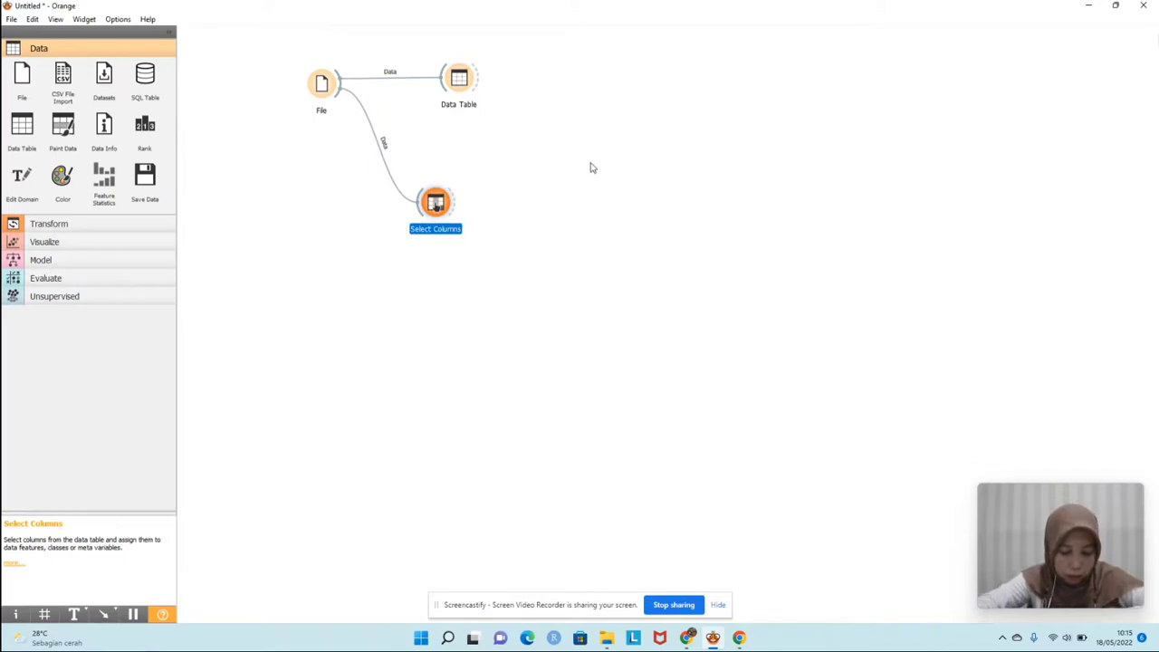
left_click(555, 158)
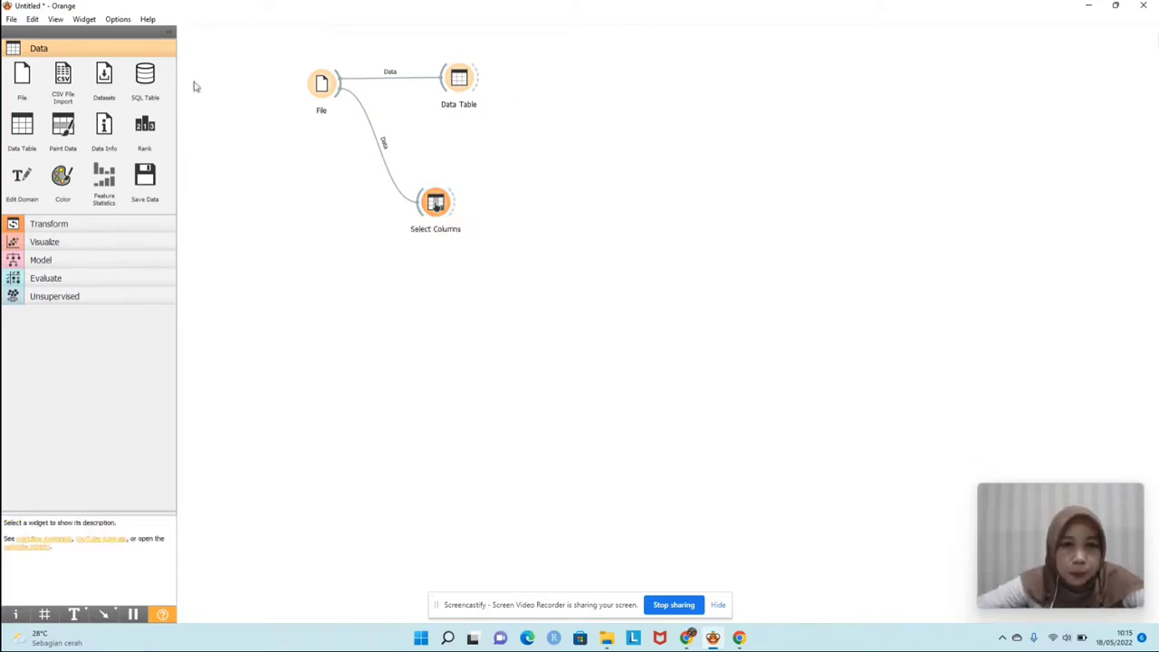
- Add a k-Means widget linked to the Select Columns output
left_click(47, 278)
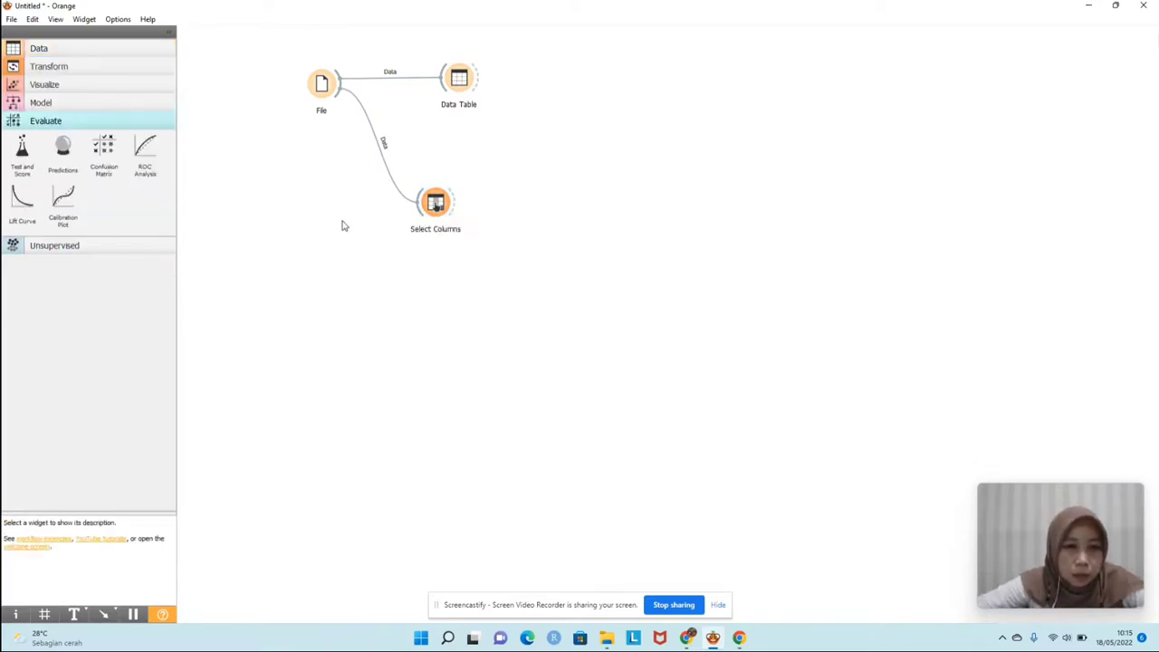
left_click_drag(456, 209, 543, 159)
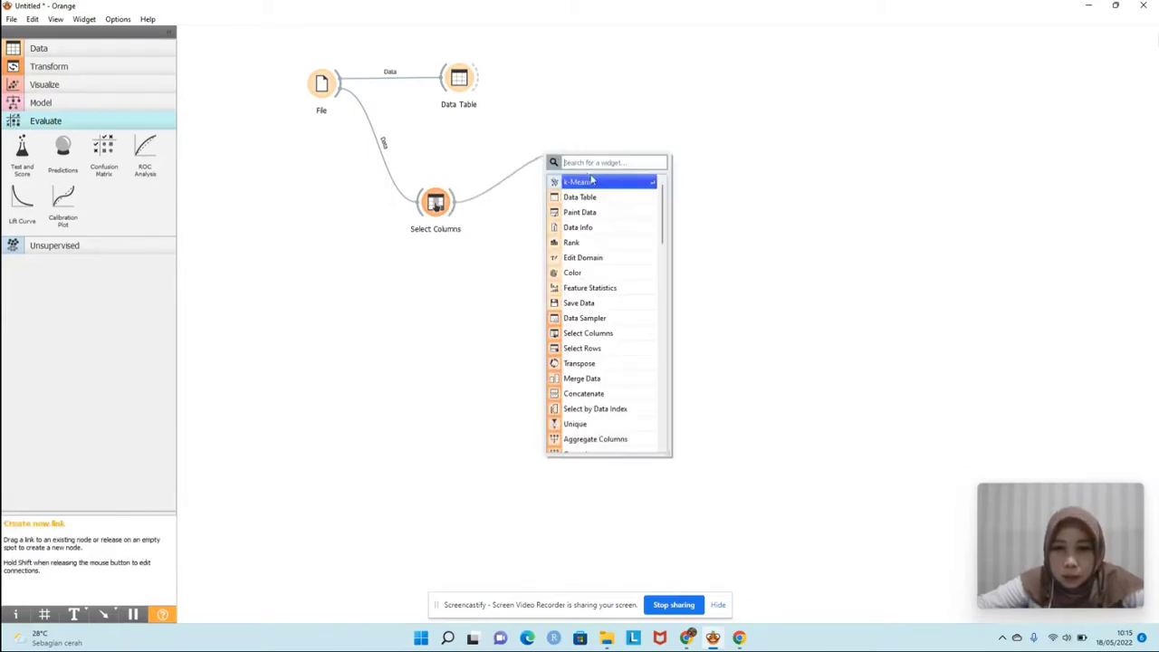
left_click(580, 183)
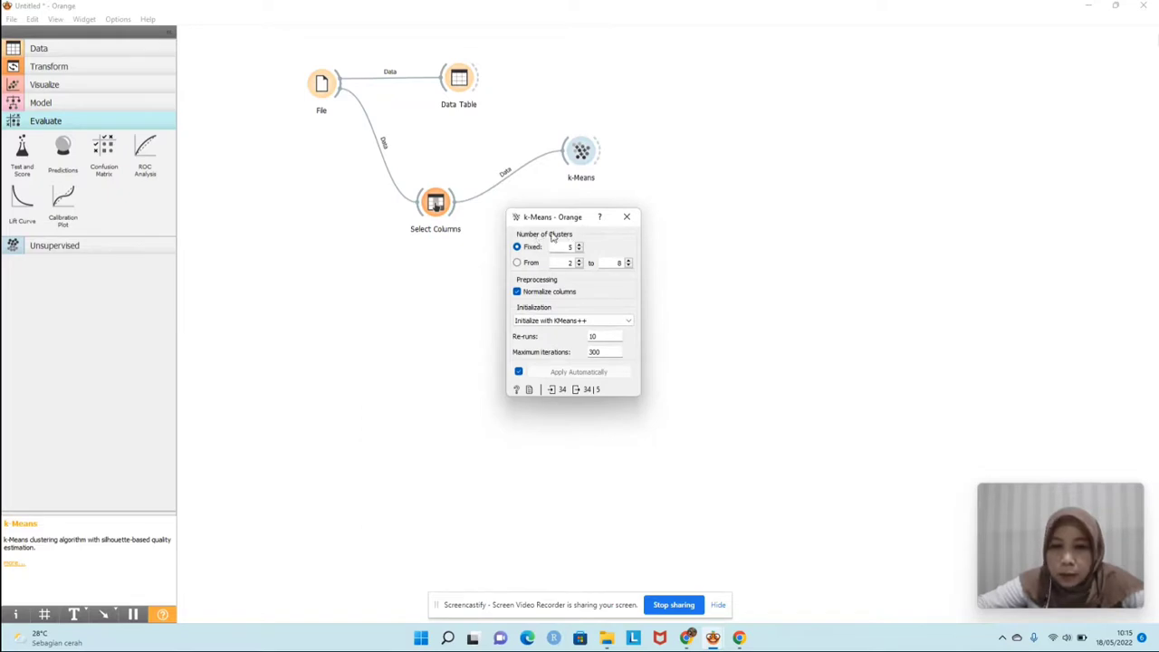
- Set the k-Means widget's fixed number of clusters to 3 and close its settings
left_click(578, 250)
left_click(578, 250)
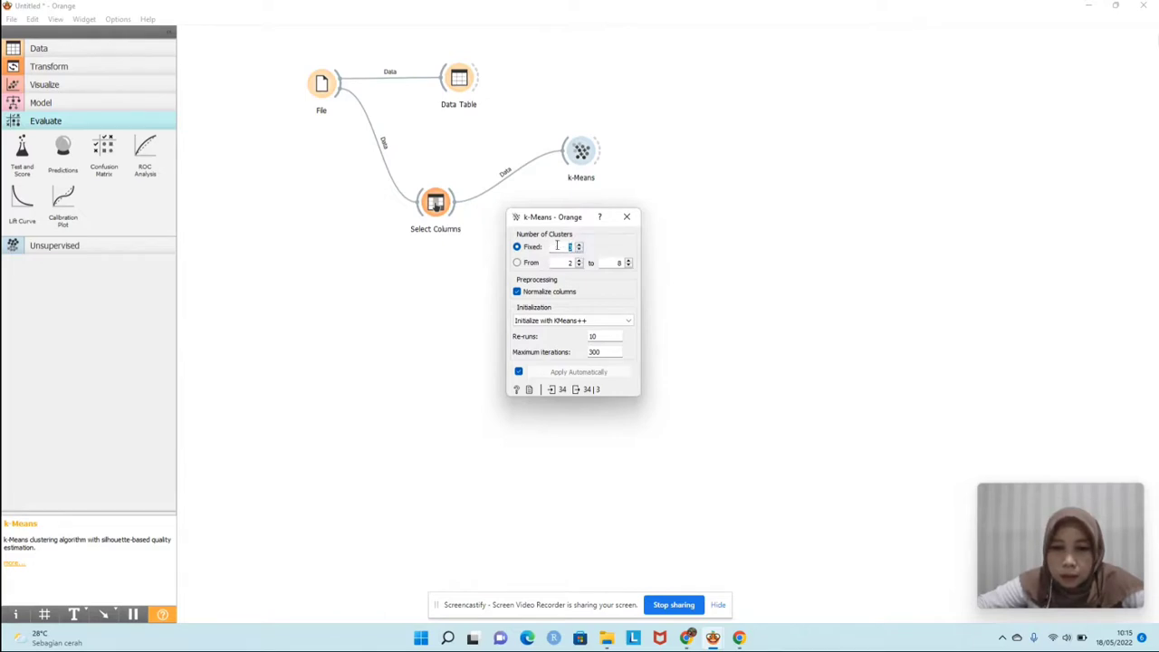
left_click(627, 174)
double_click(587, 155)
left_click(627, 217)
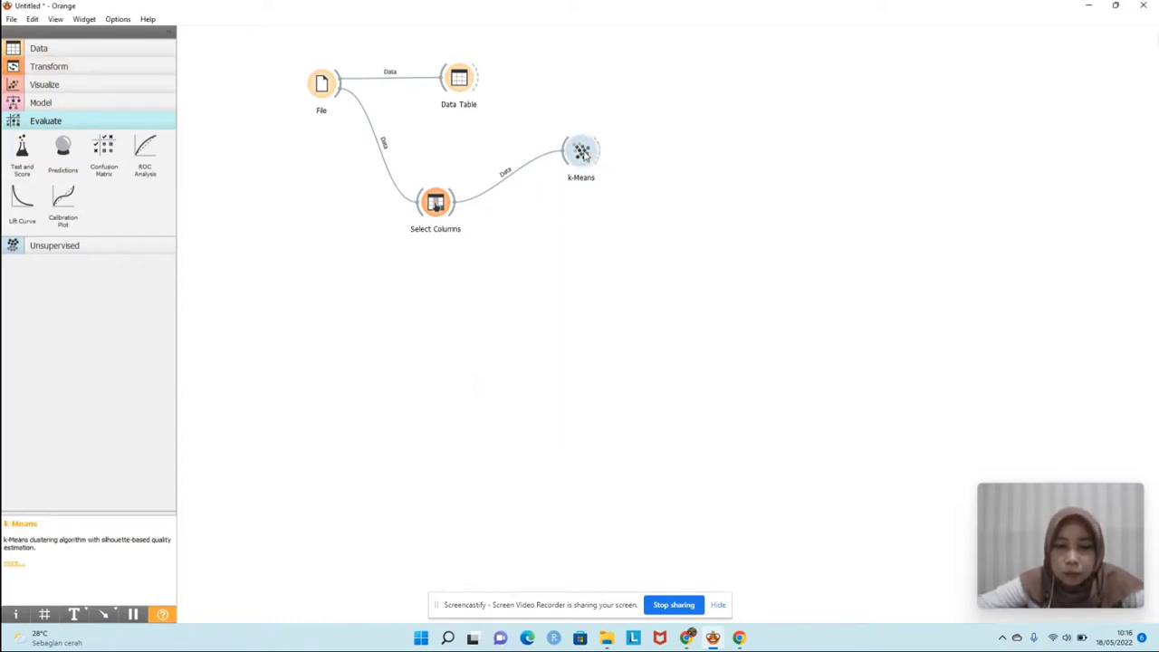
- Add a Scatter Plot widget linked to the k-Means output and open the plot
left_click_drag(602, 154, 681, 129)
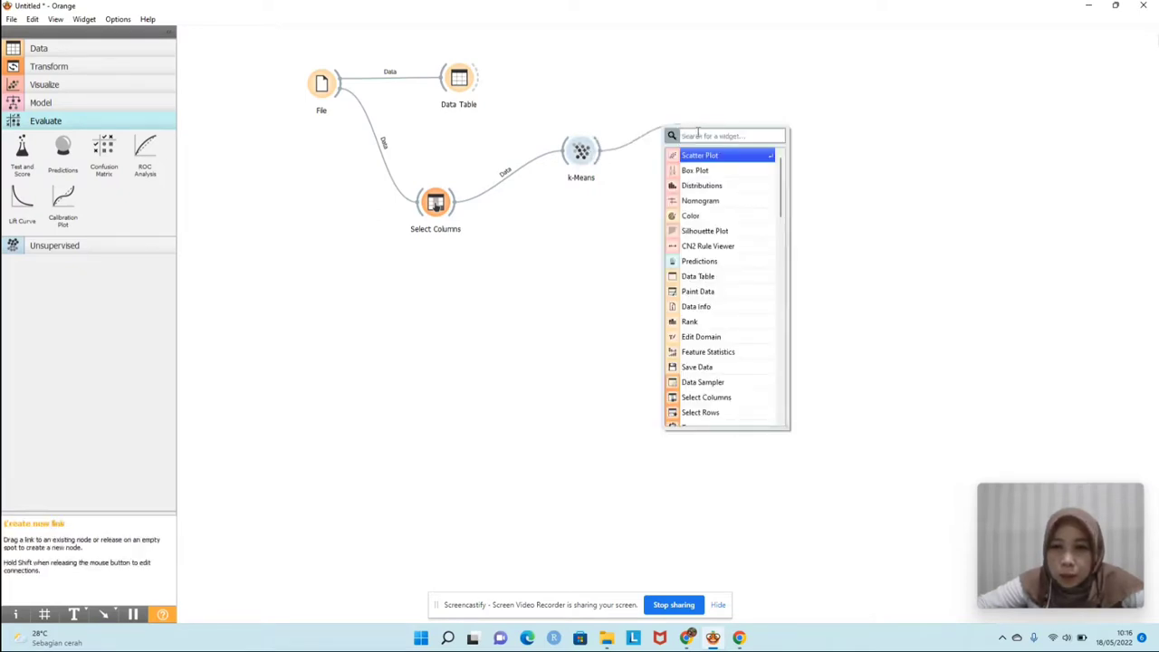
left_click(700, 157)
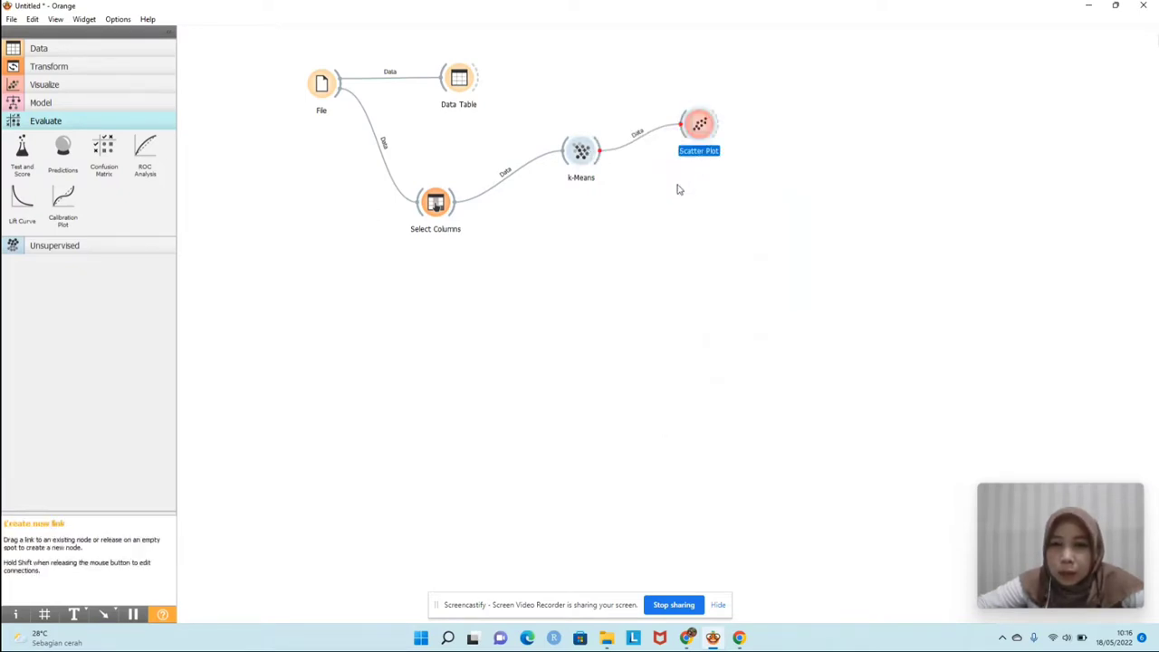
double_click(700, 128)
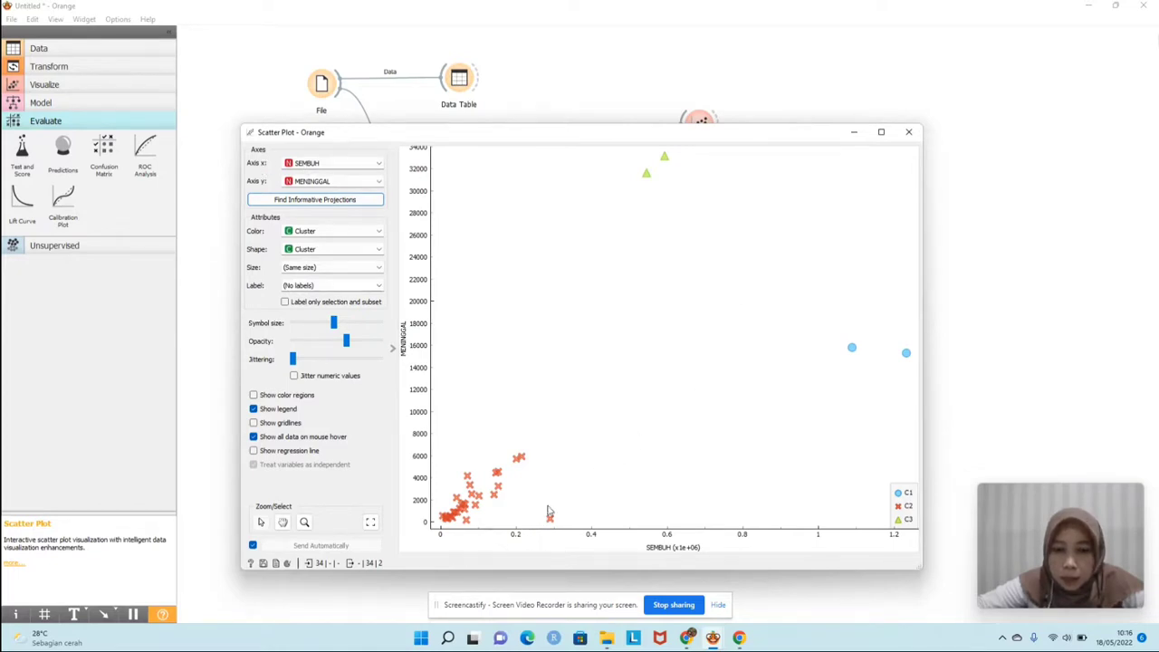
- Set the scatter plot's x axis to TERKONFIRMASI and its y axis to SEMBUH
left_click(307, 164)
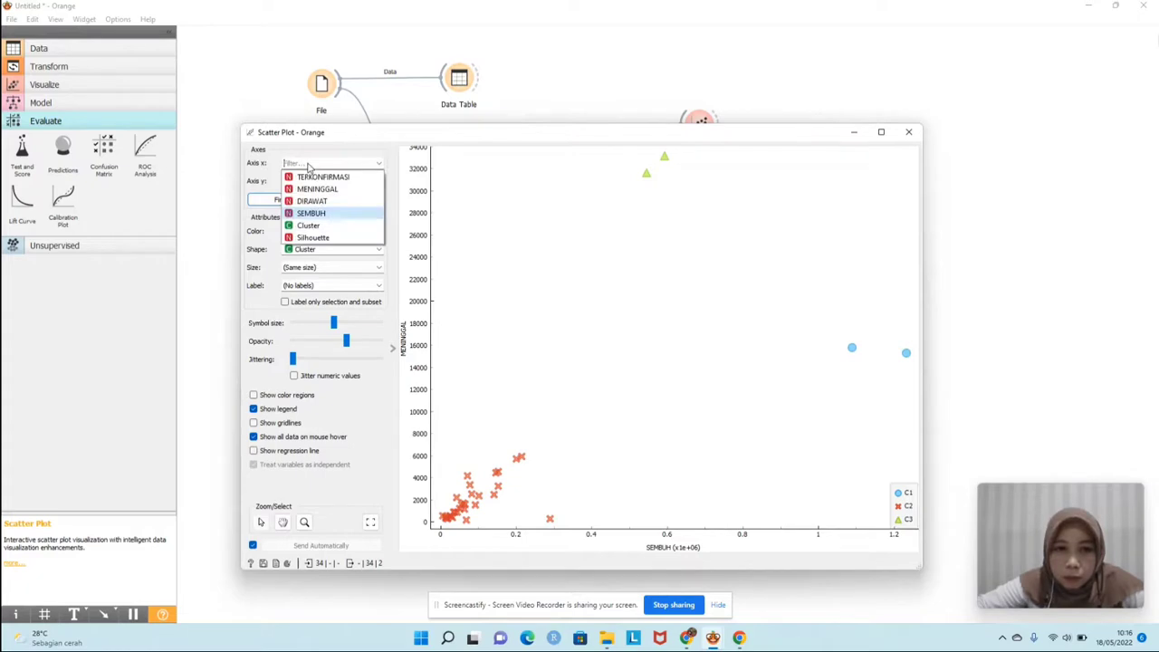
left_click(316, 177)
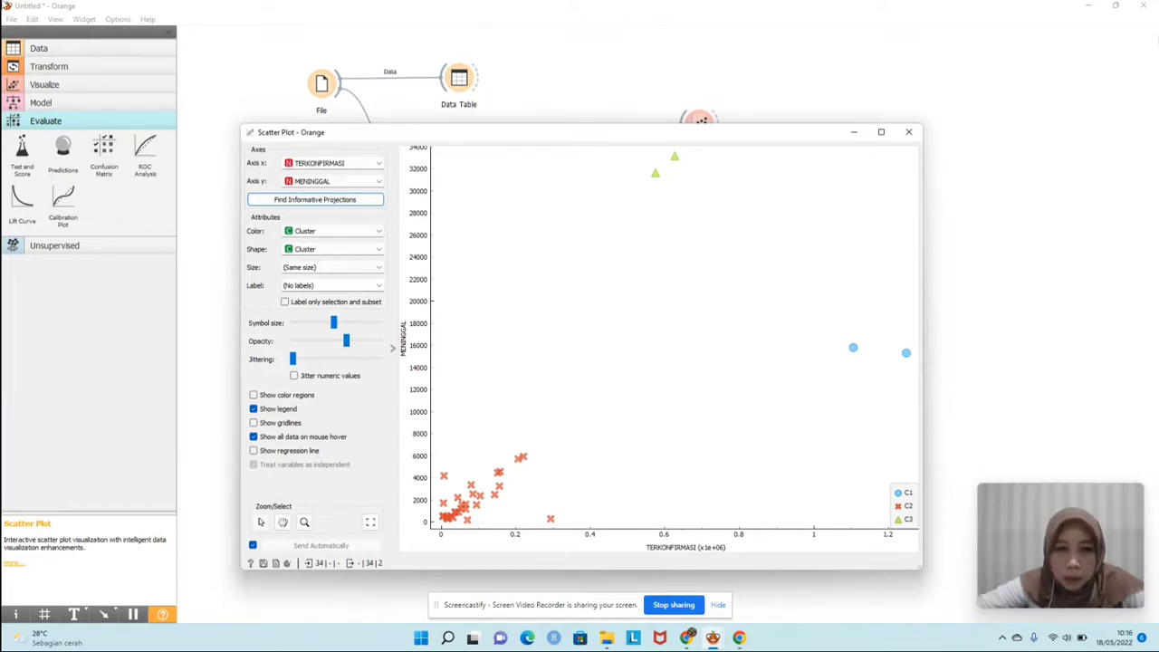
left_click(310, 182)
left_click(321, 237)
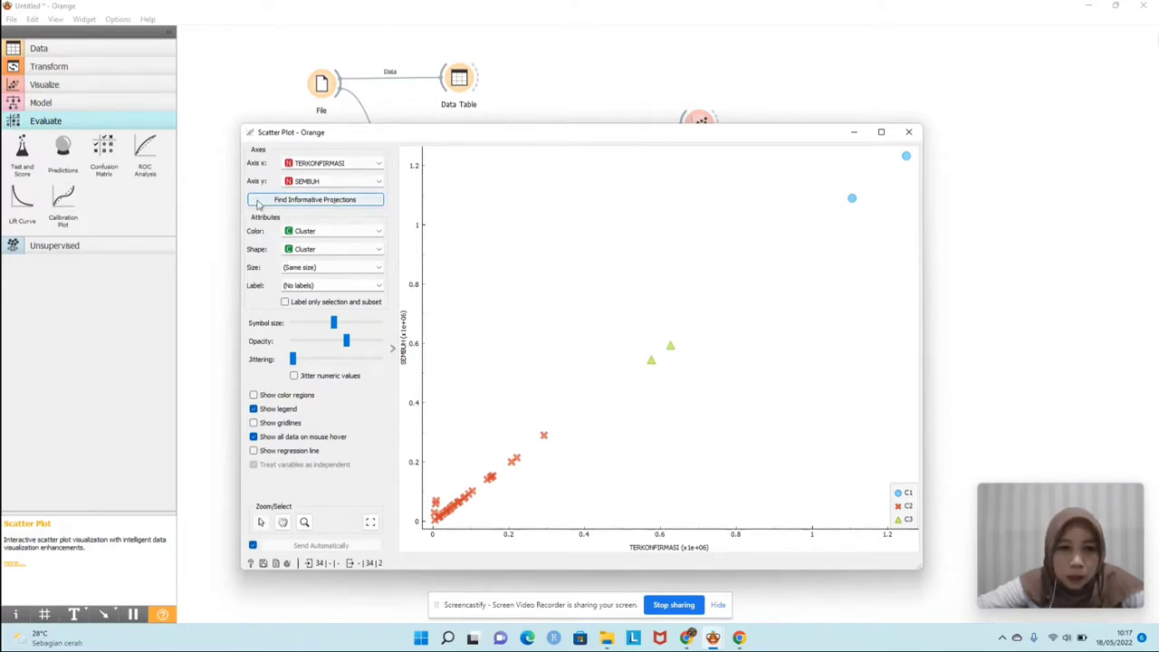
- Set the scatter plot's x axis to MENINGGAL and examine the points of each cluster
left_click(310, 164)
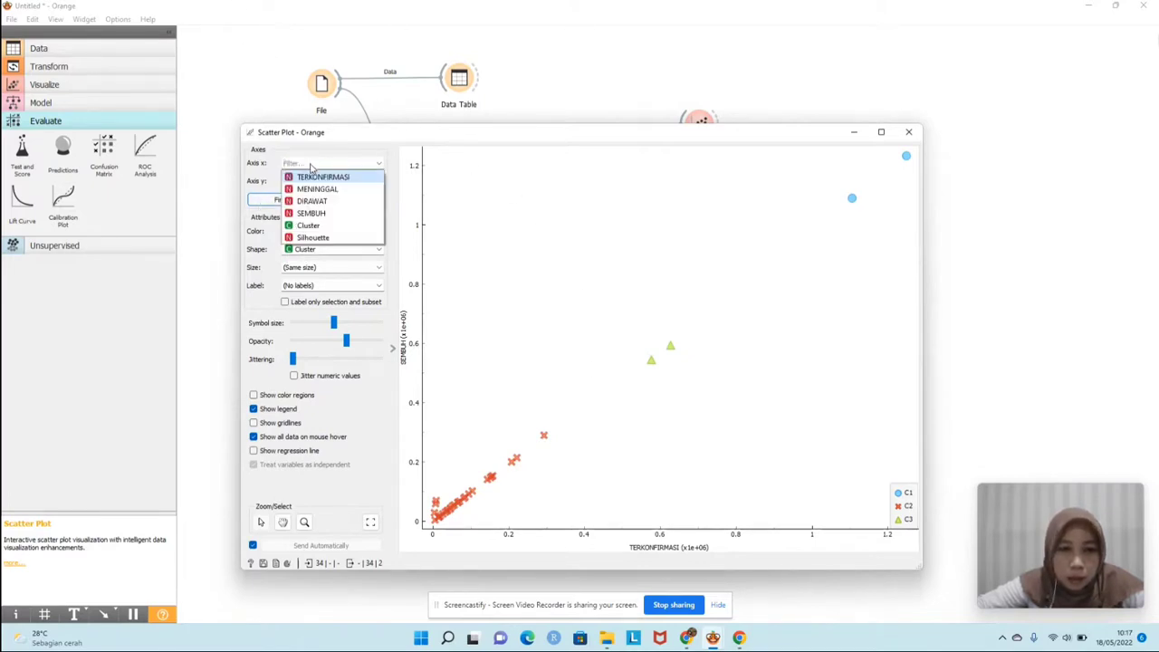
left_click(317, 190)
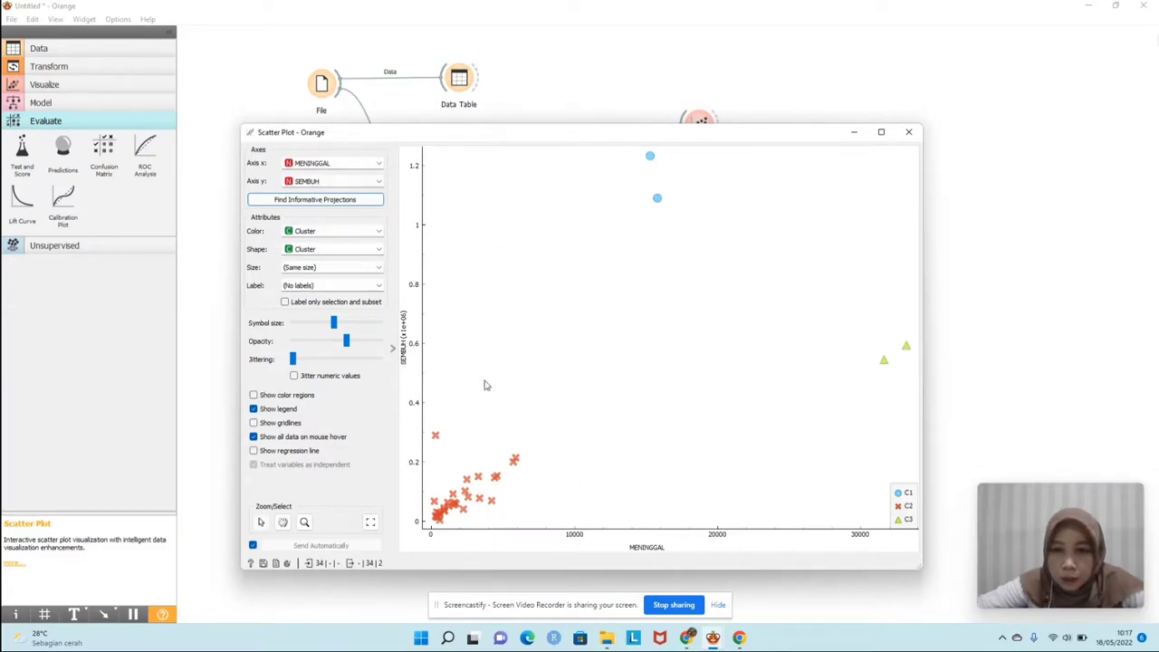
mouse_move(650, 157)
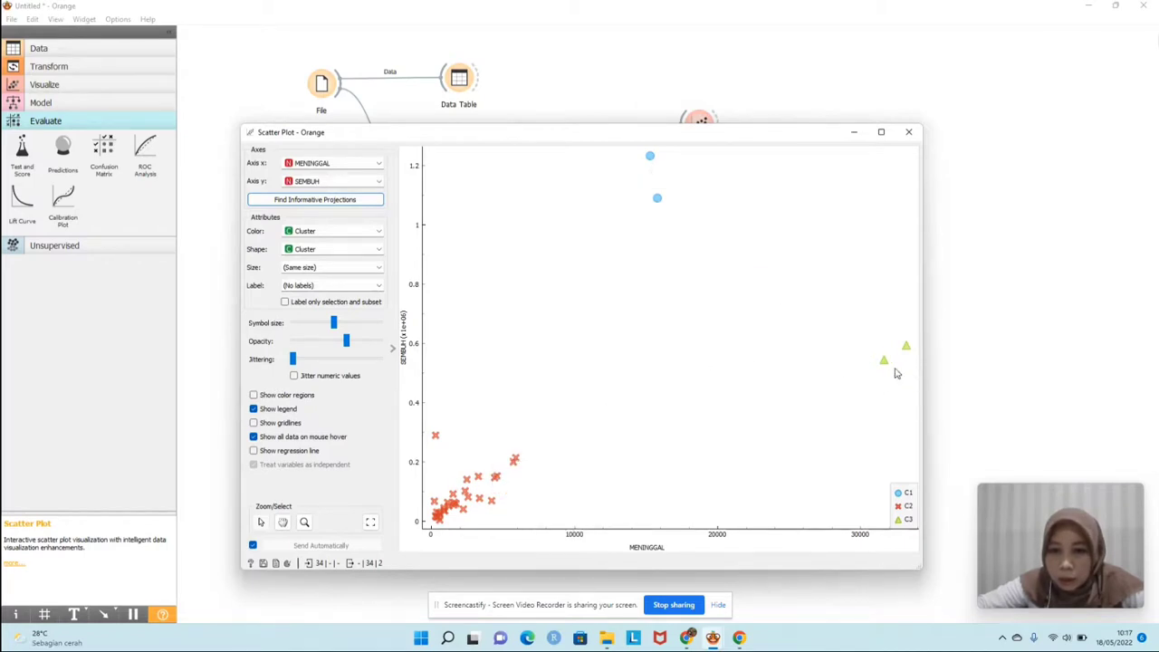
- Select Cluster as both the color and the shape attribute of the scatter plot points
left_click(316, 233)
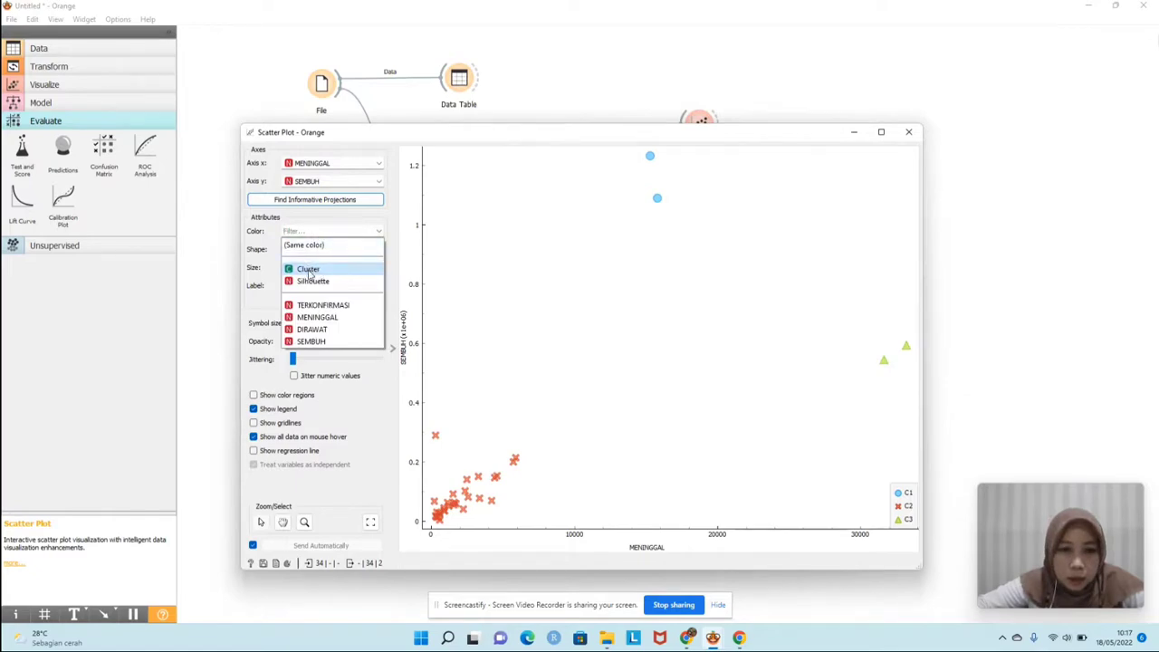
left_click(309, 270)
left_click(301, 254)
left_click(313, 288)
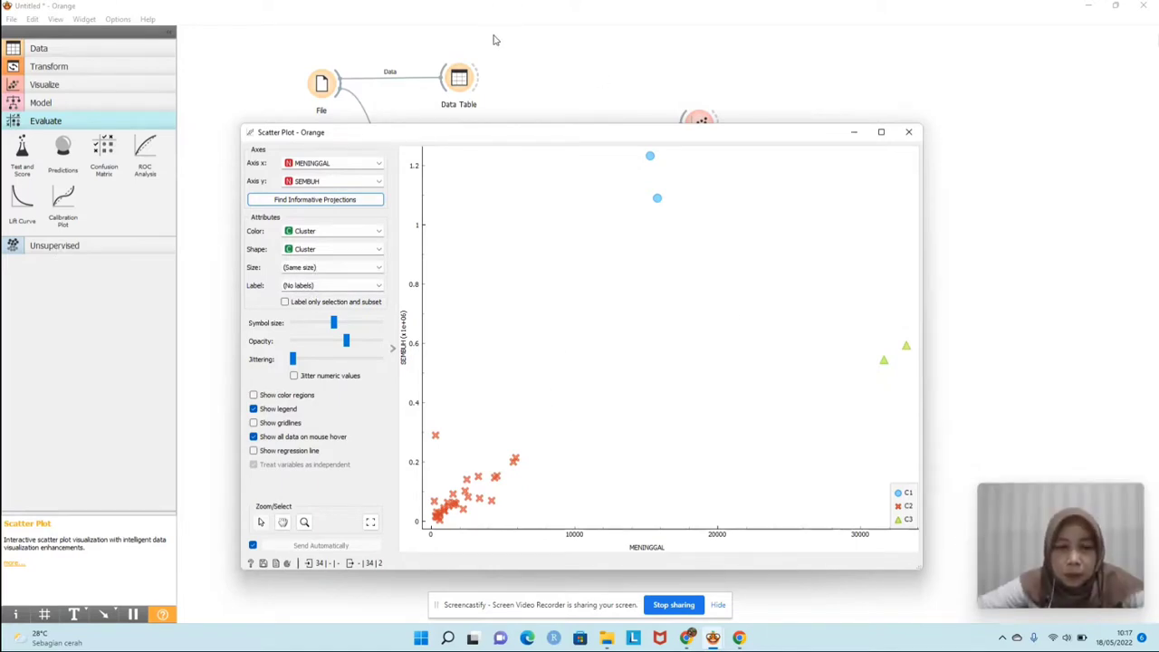
- Close the scatter plot and rearrange the canvas with k-Means slightly lower and Scatter Plot up and farther from it
left_click(910, 133)
left_click_drag(702, 151, 732, 124)
left_click_drag(585, 154, 574, 178)
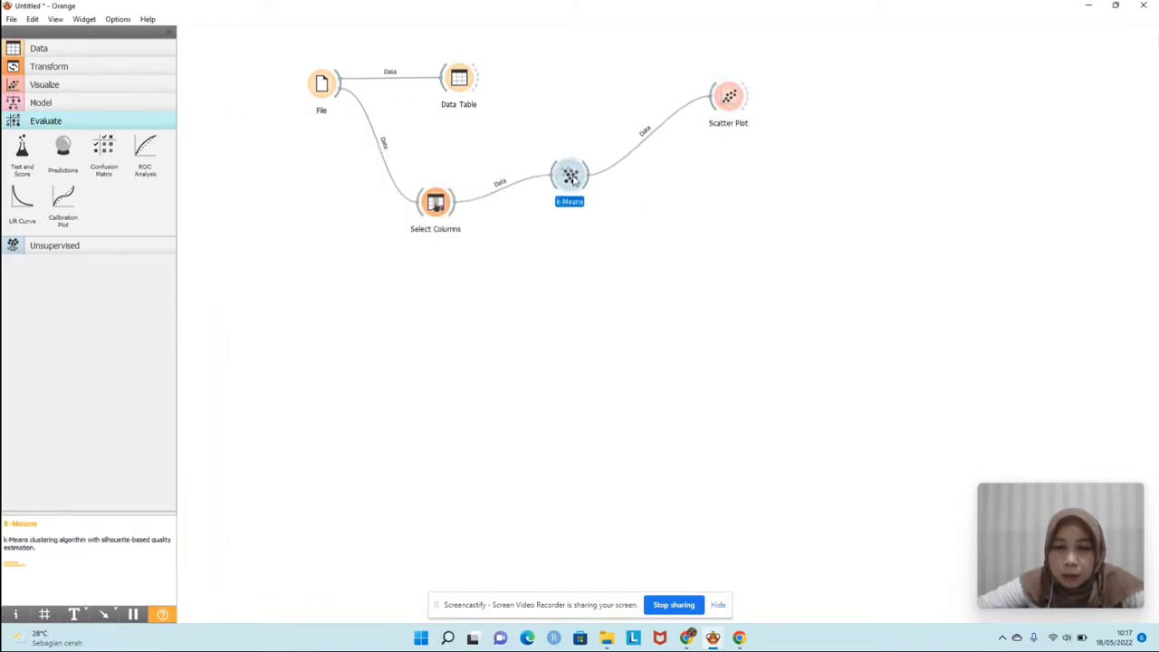
left_click_drag(732, 108, 724, 127)
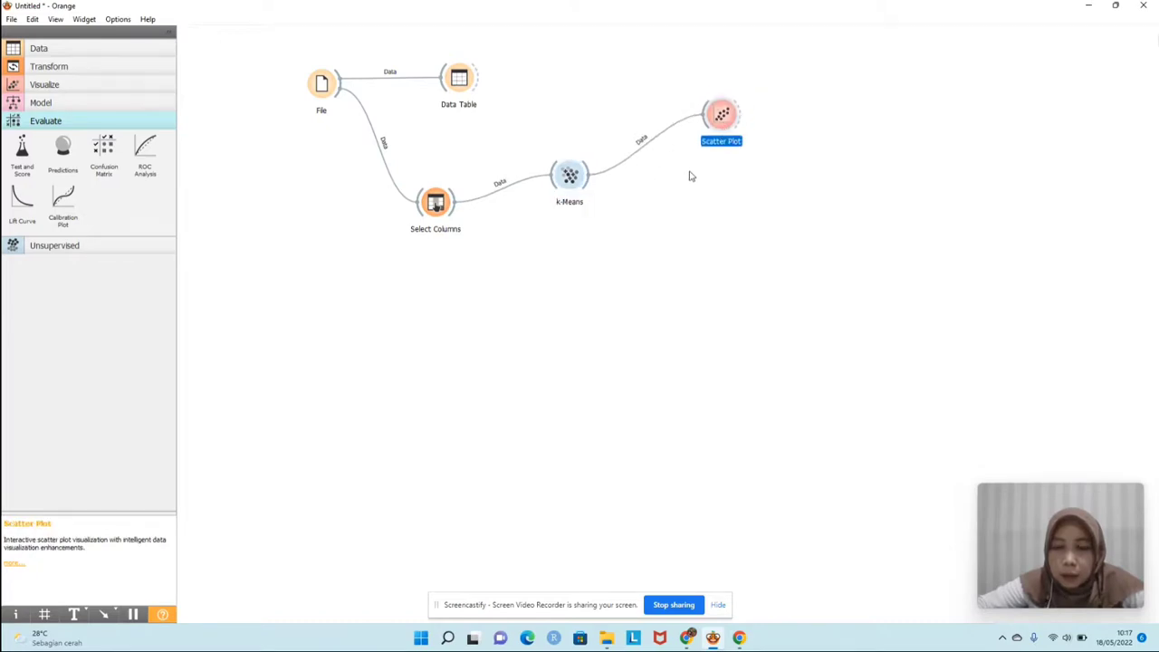
- Check the number of clusters in the k-Means settings, then close them
double_click(573, 184)
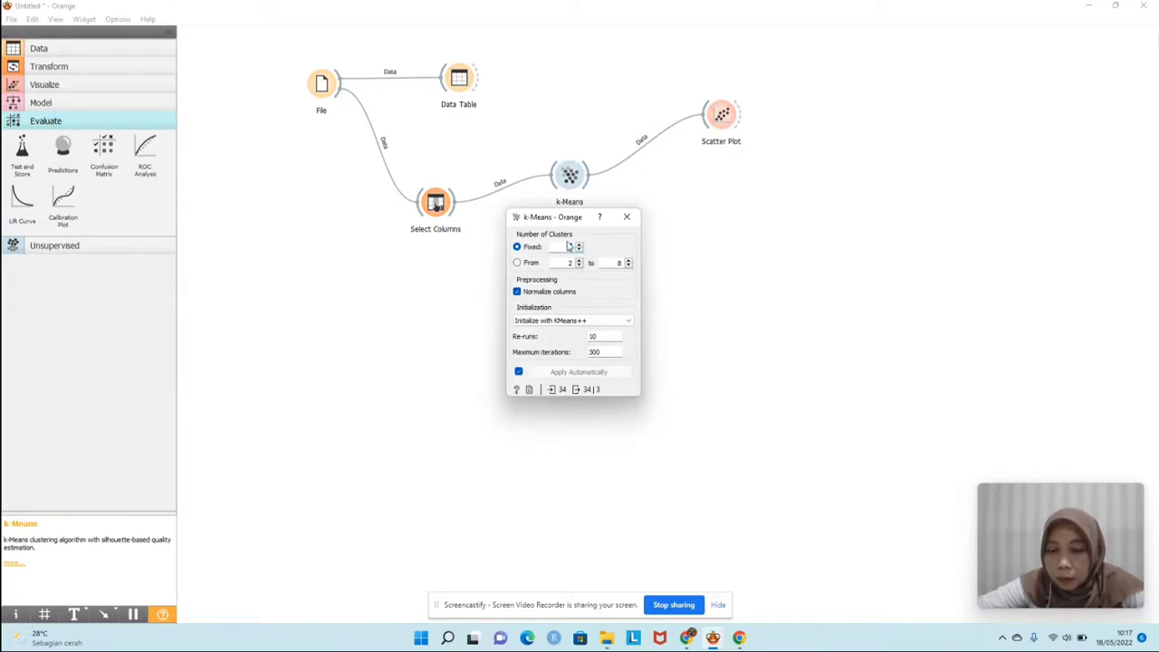
left_click(627, 216)
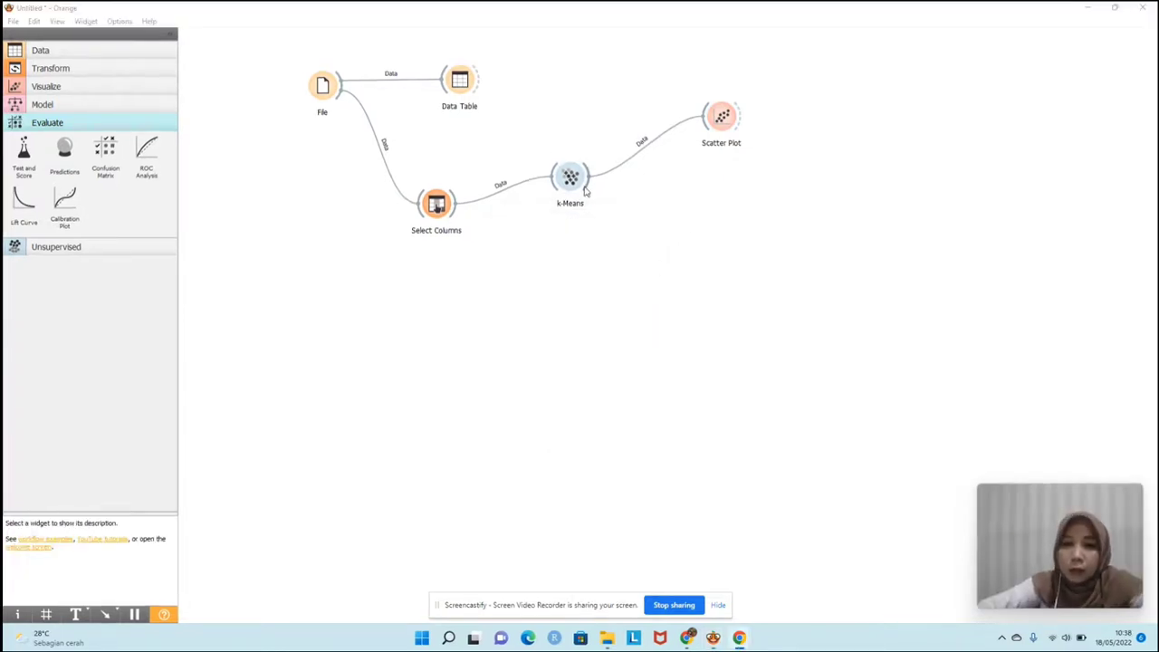
- Add a Silhouette Plot widget linked to the k-Means output, below the Scatter Plot widget
left_click_drag(589, 181, 715, 234)
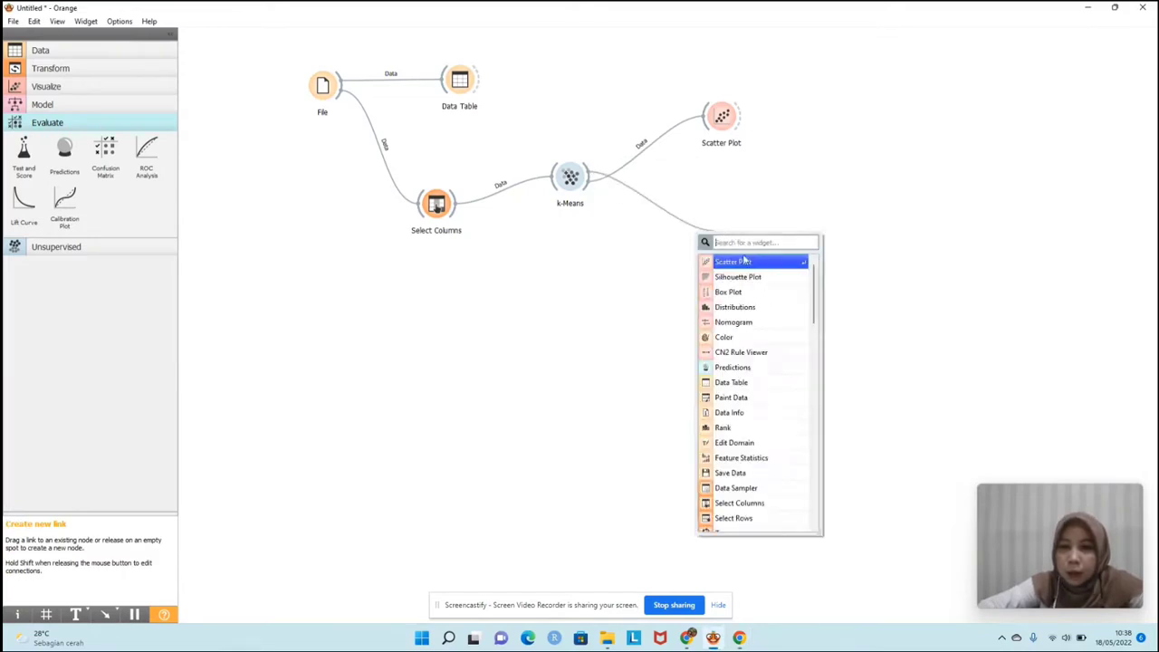
type("si")
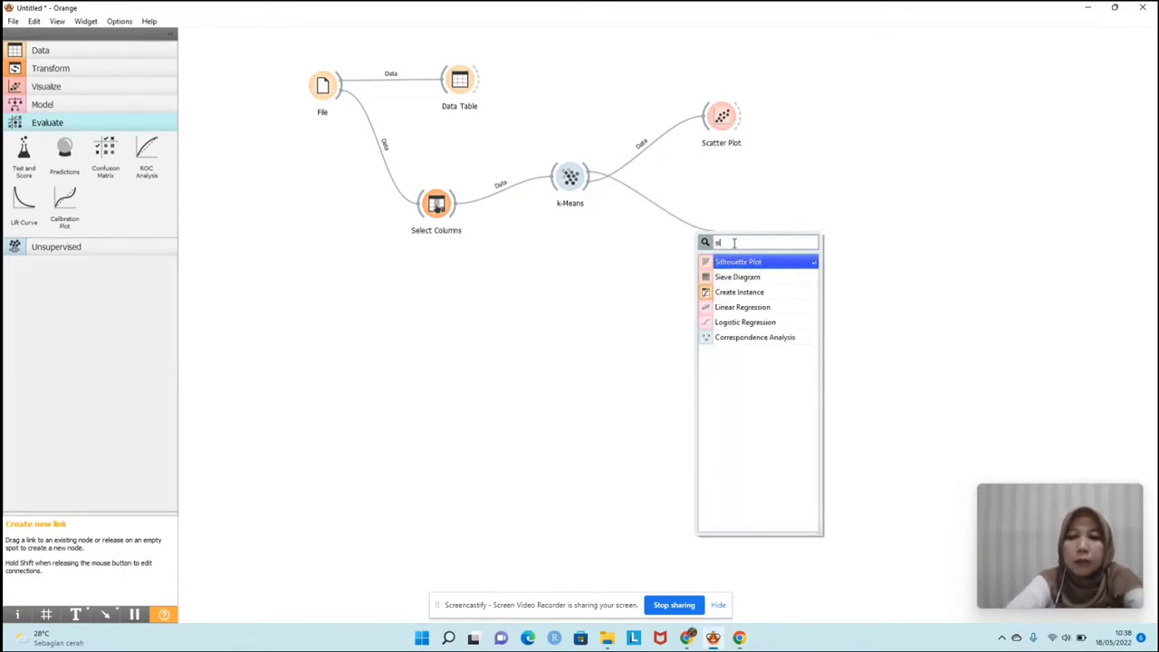
left_click(738, 262)
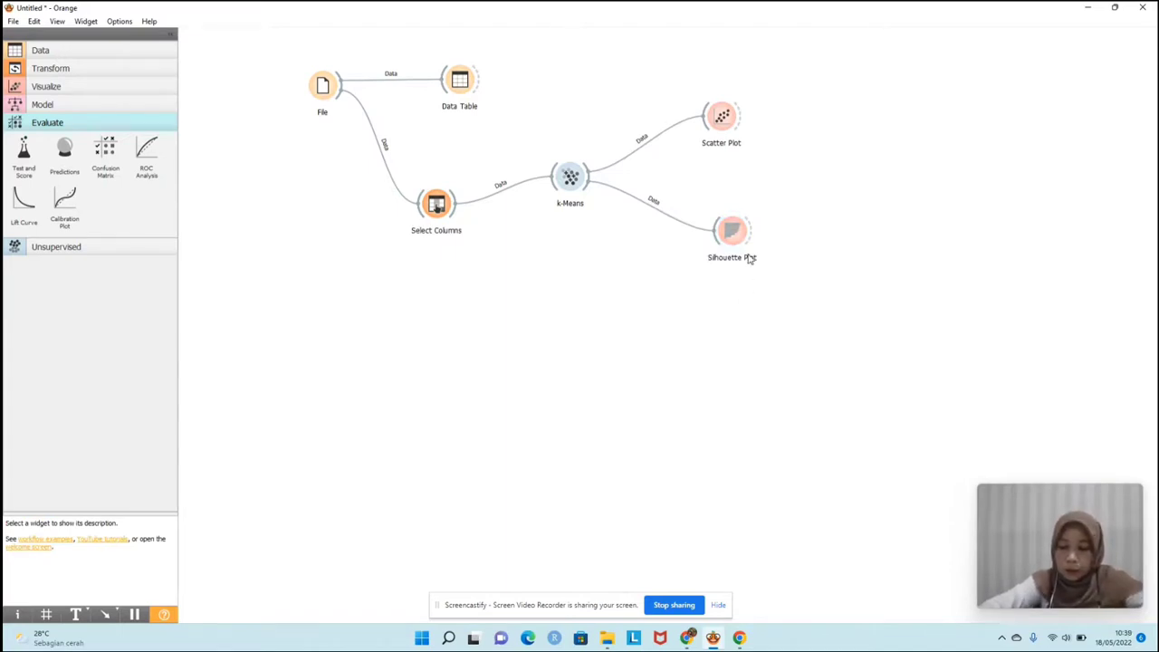
- Check the fixed cluster count in the k-Means settings and examine the Silhouette Plot grouped by the Cluster label
double_click(572, 180)
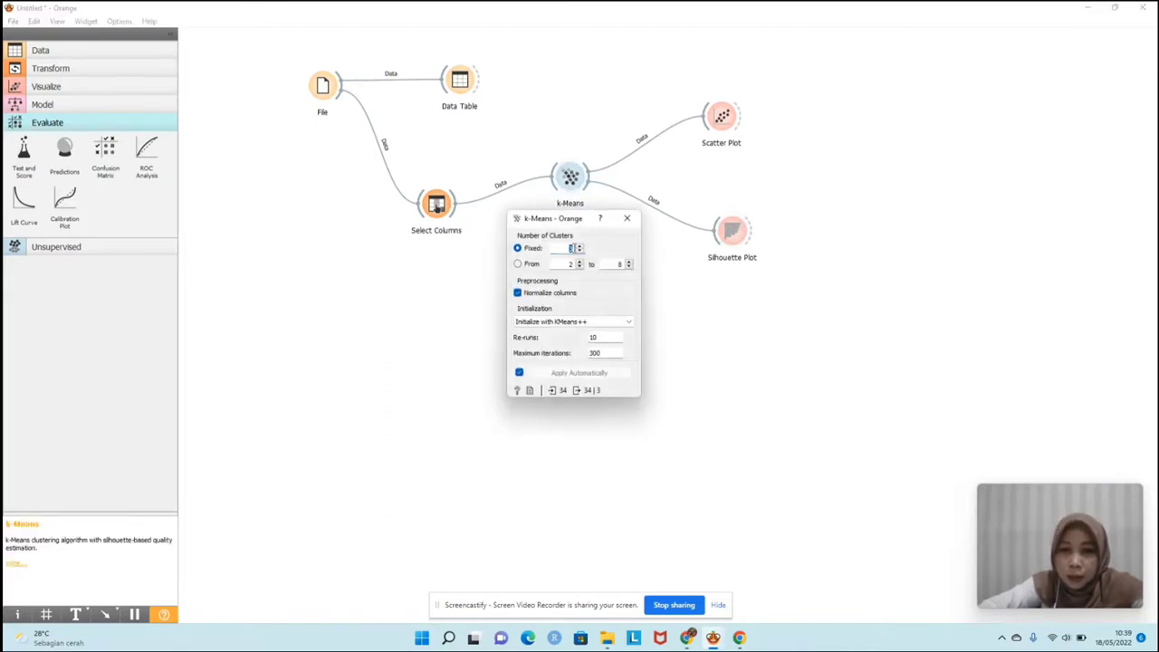
left_click(627, 218)
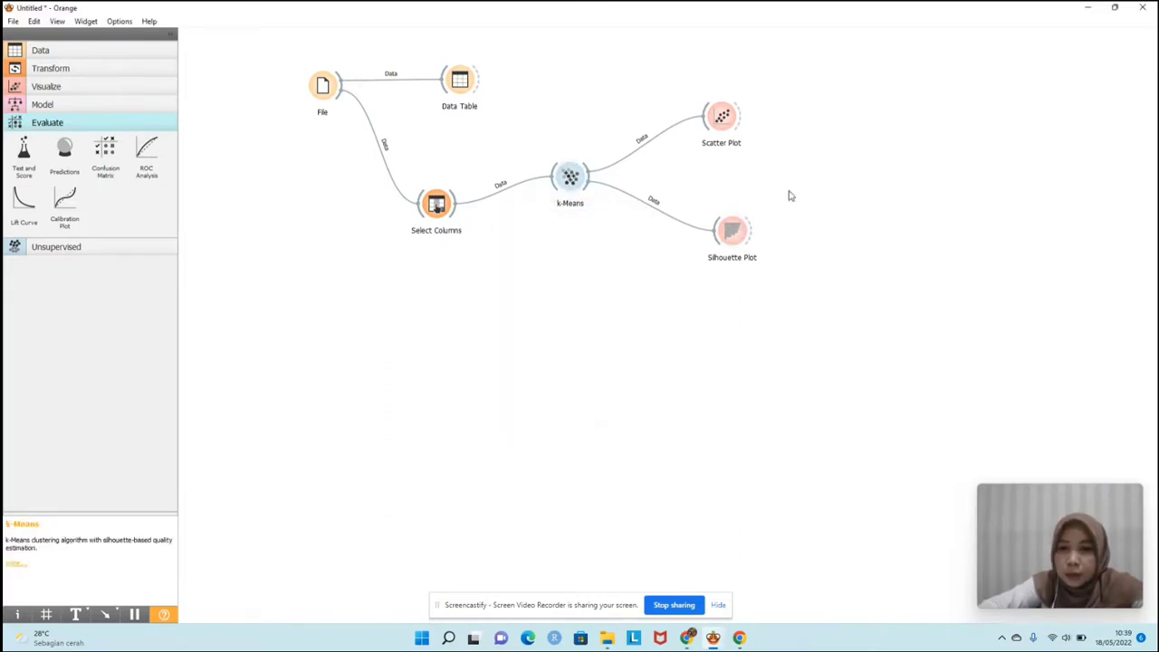
double_click(734, 234)
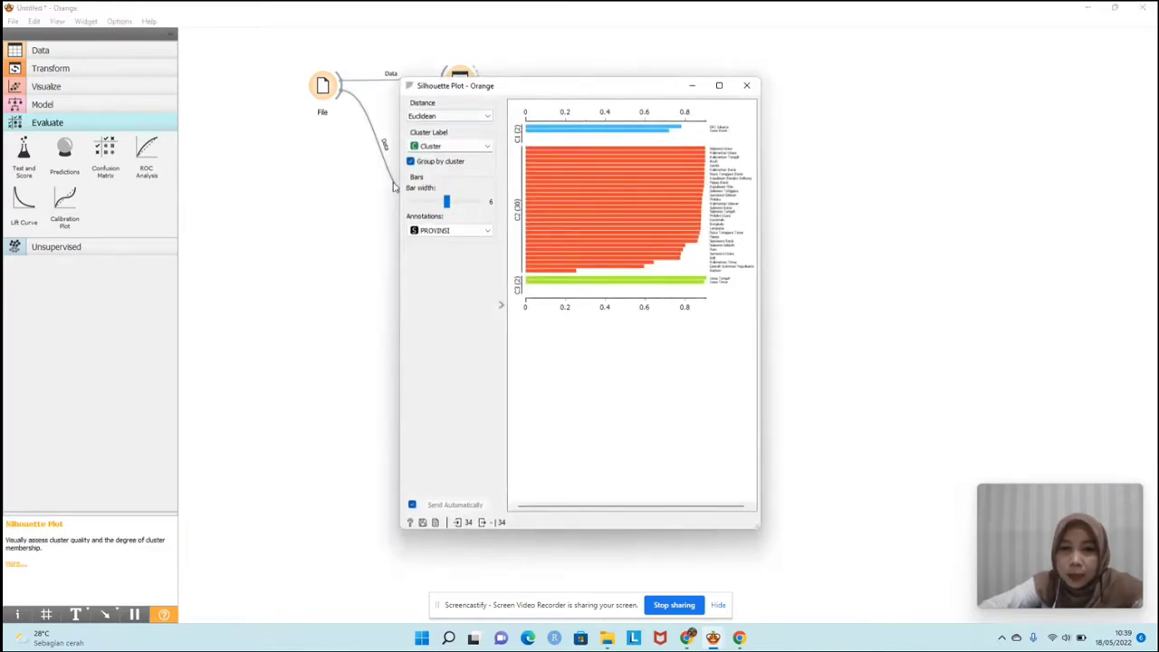
left_click(457, 147)
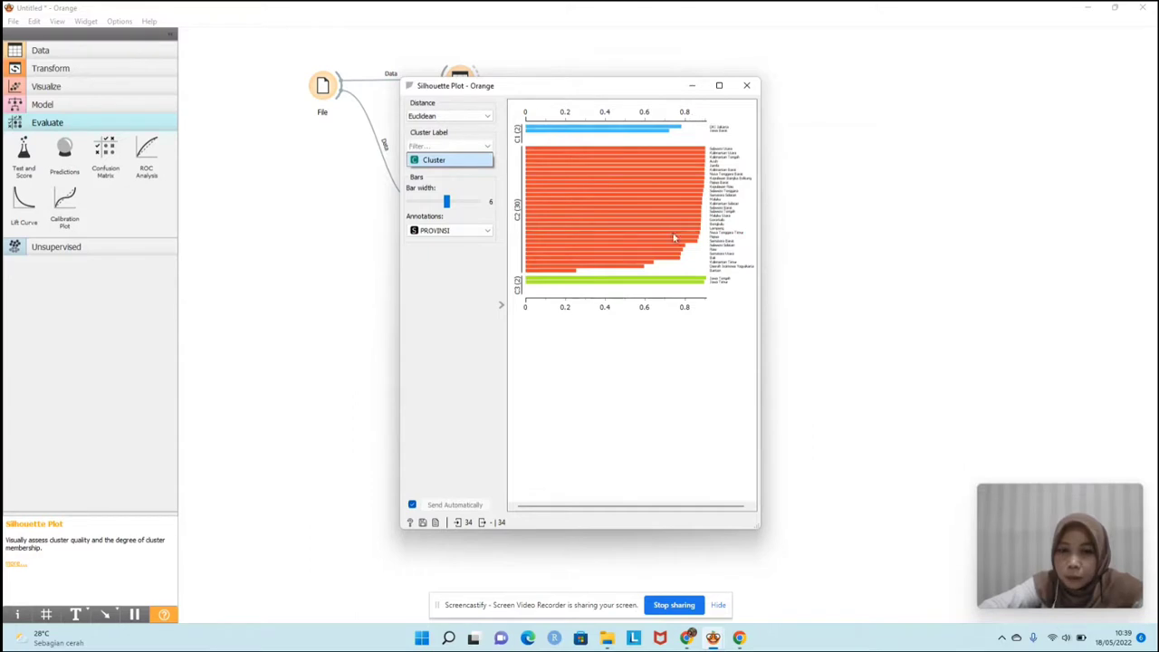
left_click(750, 88)
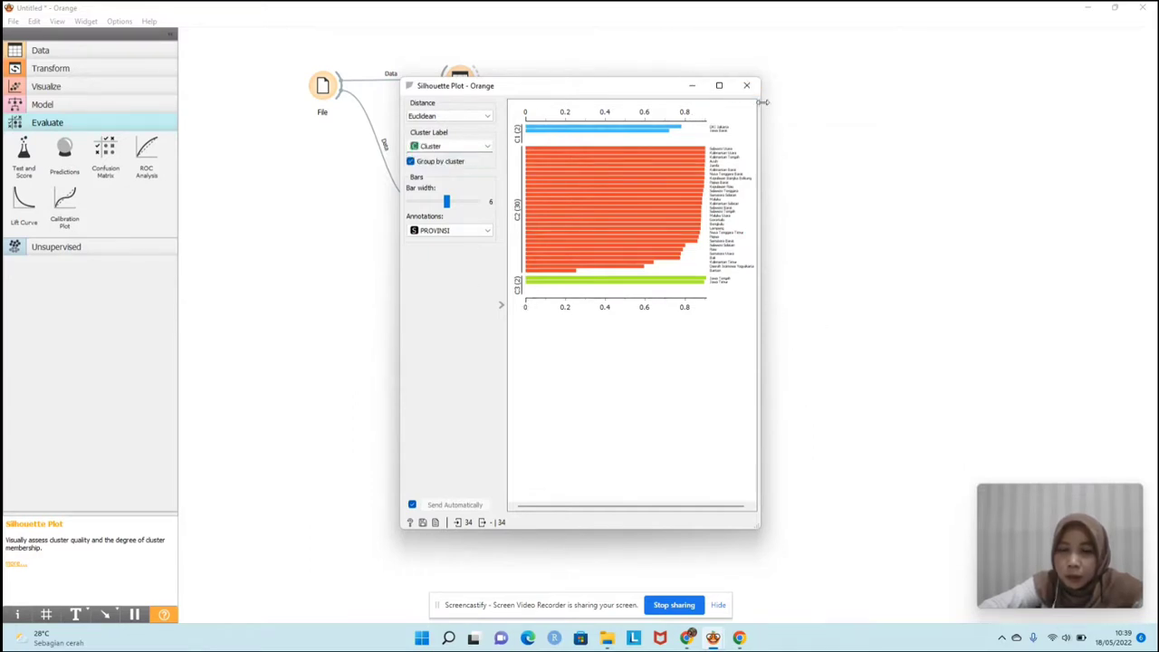
left_click(748, 87)
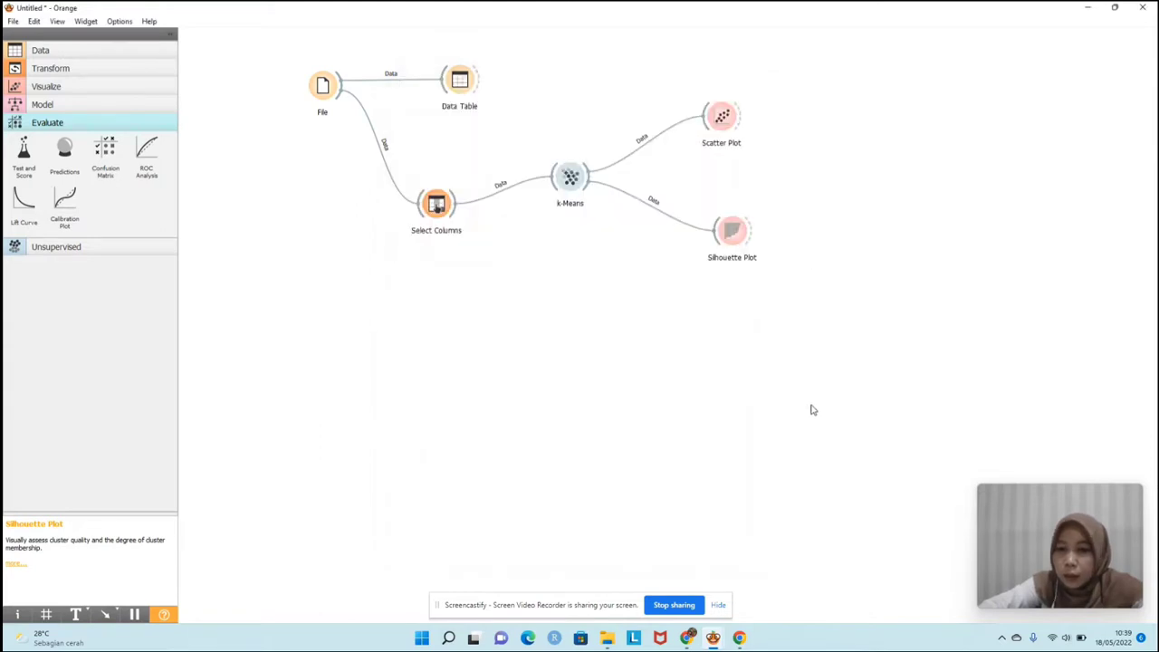
- Set the fixed number of k-Means clusters to 4 and examine the resulting Silhouette Plot
double_click(569, 181)
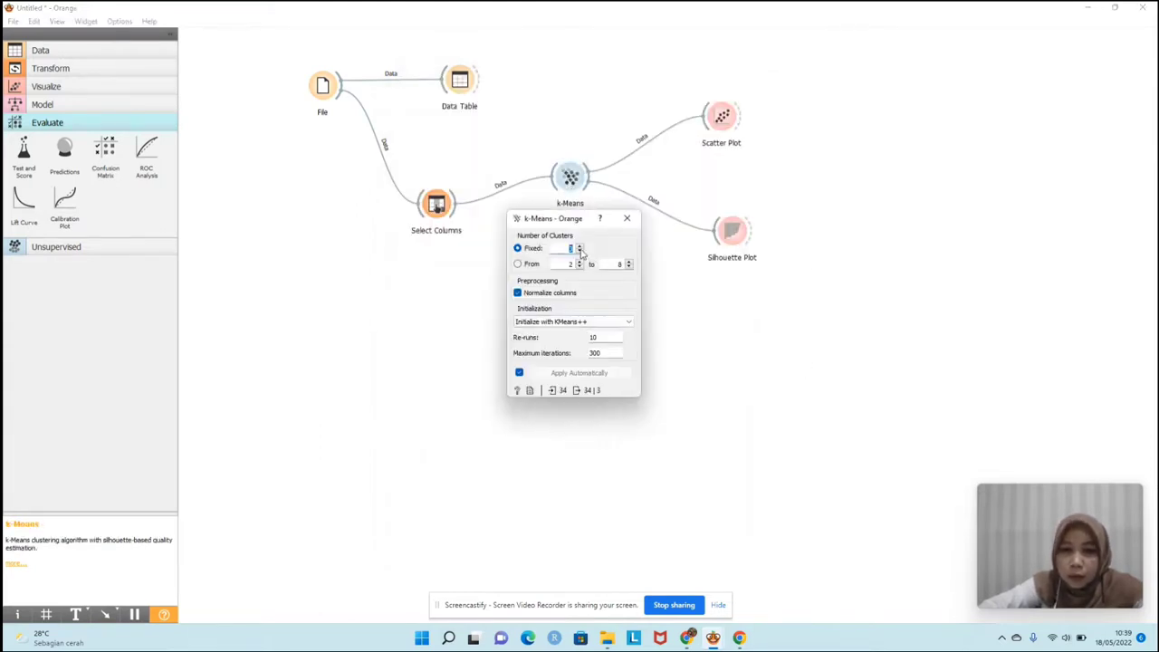
left_click(627, 218)
double_click(732, 230)
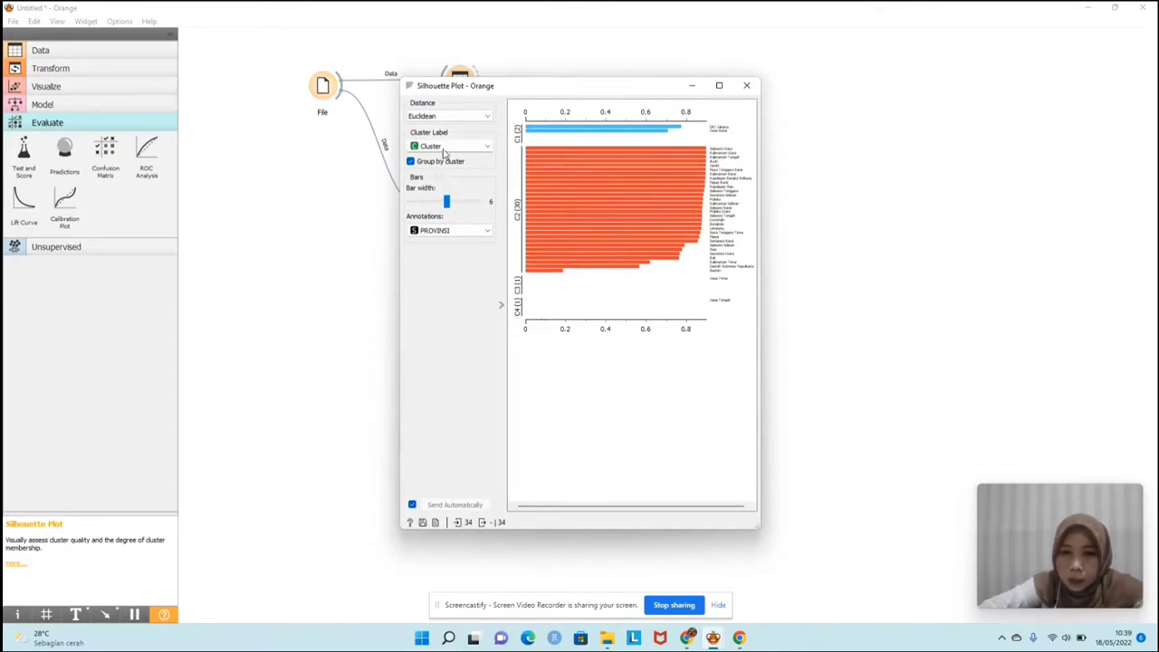
left_click(746, 86)
- Set the fixed number of k-Means clusters to 5 and compare the clusters in the Silhouette Plot
double_click(571, 178)
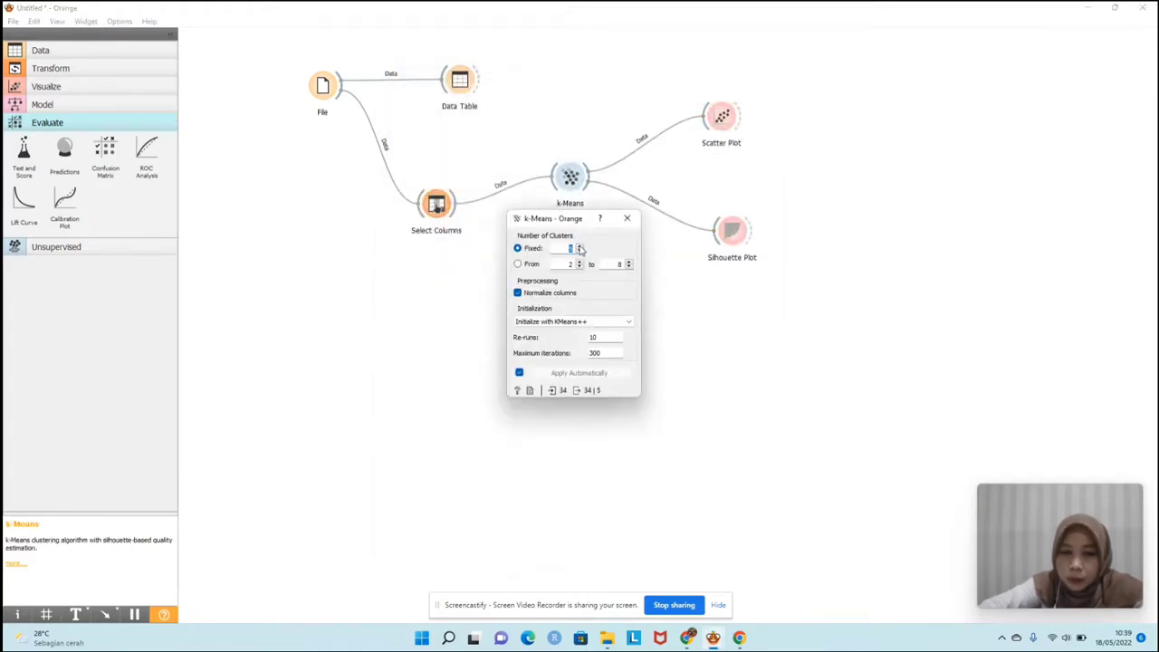
left_click(627, 218)
double_click(734, 233)
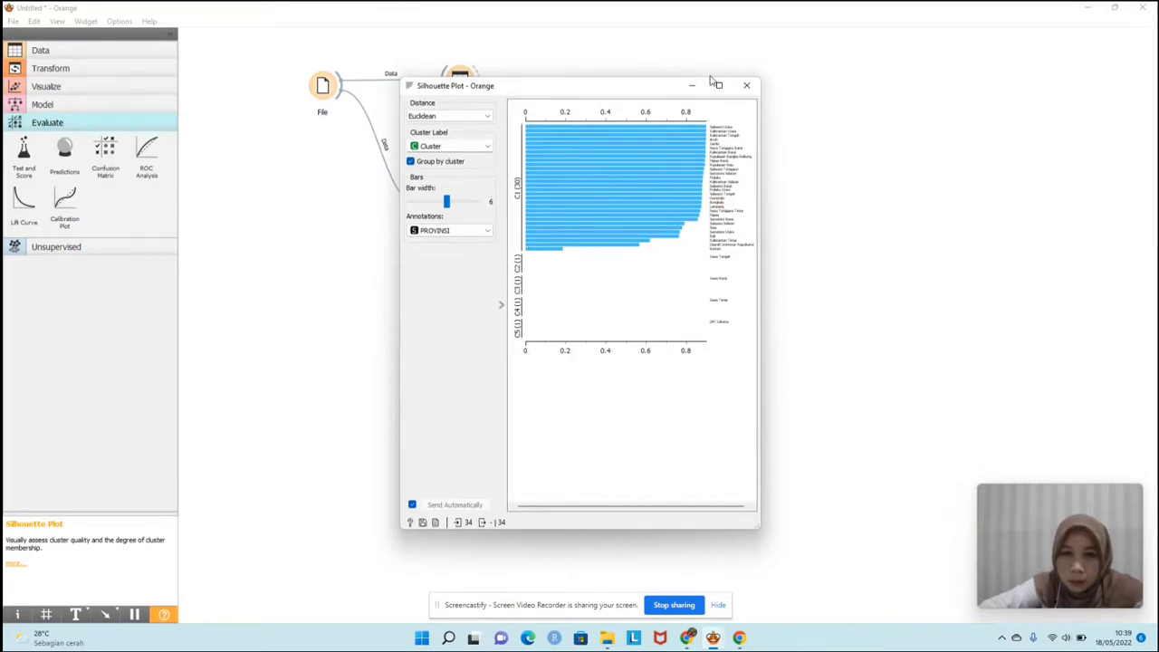
left_click(746, 85)
- Set the fixed number of k-Means clusters to 6 and review the Silhouette Plot for each cluster
double_click(571, 178)
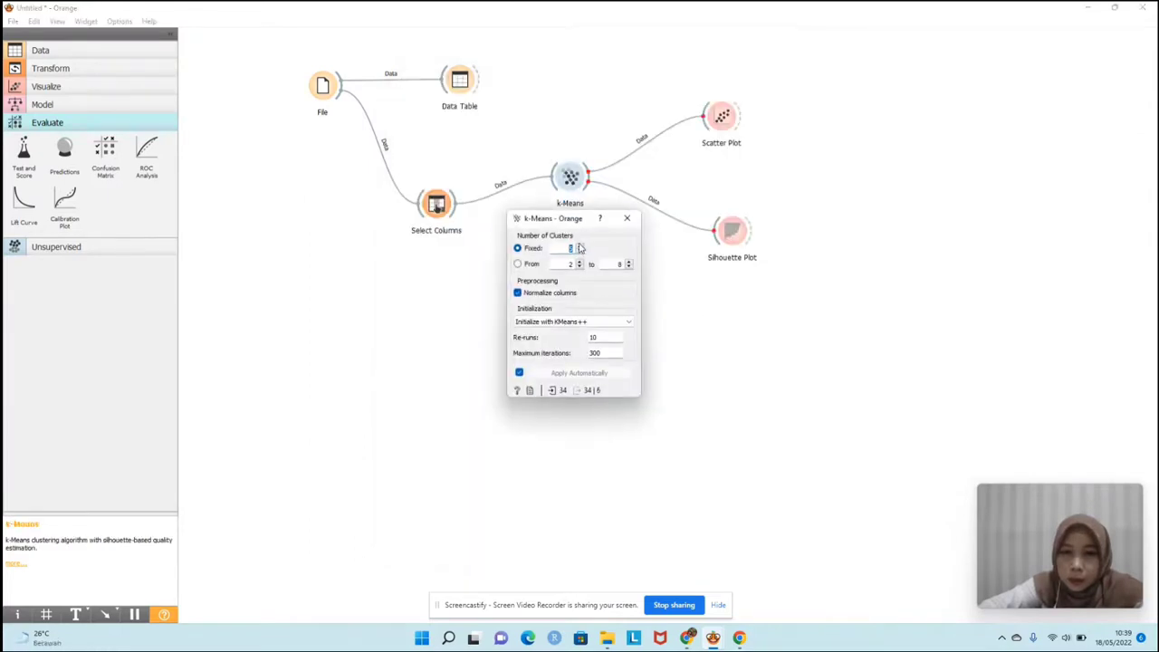
left_click(629, 219)
double_click(732, 231)
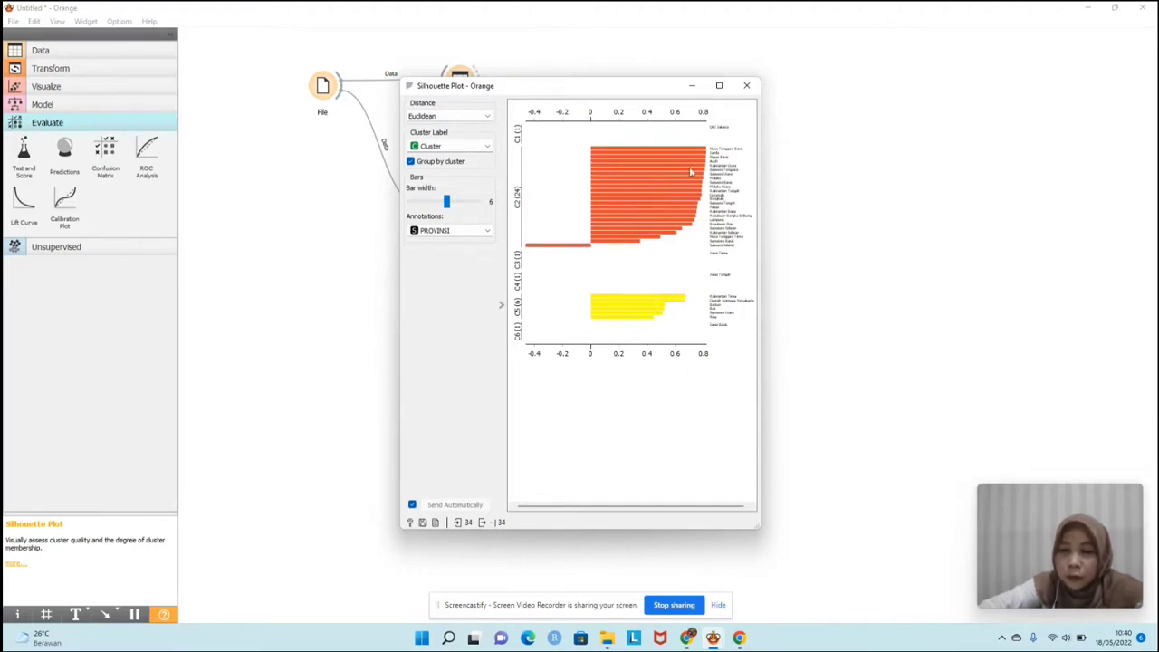
left_click(746, 85)
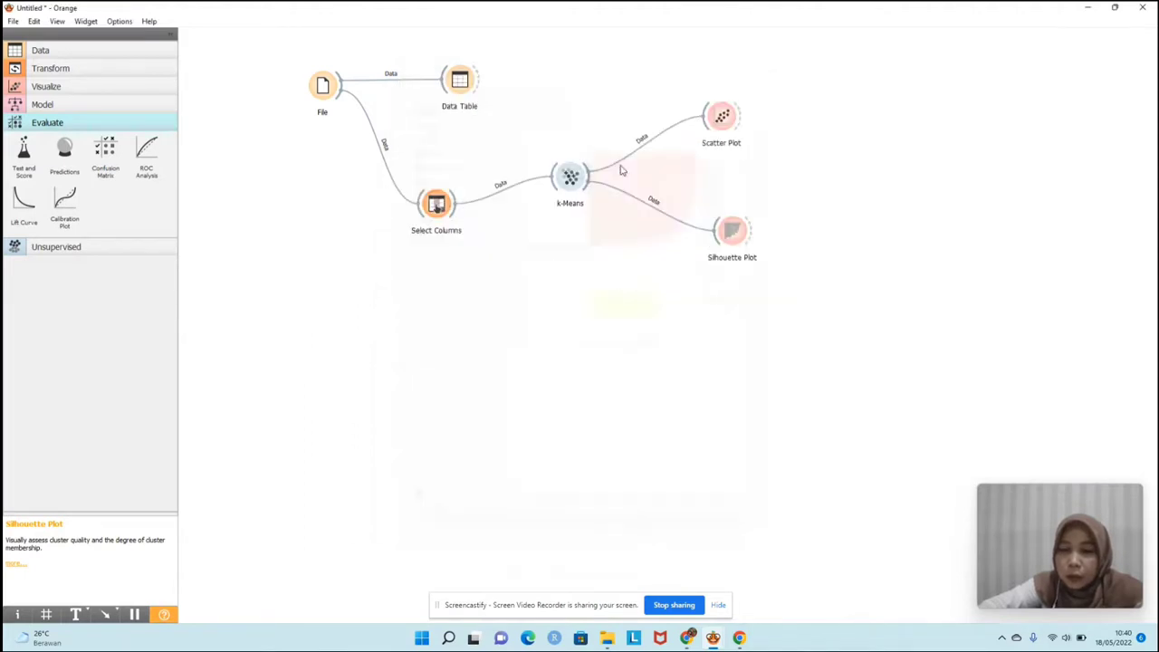
- Reduce the fixed number of k-Means clusters to 4 and inspect the province points in the Scatter Plot
left_click(580, 184)
double_click(581, 181)
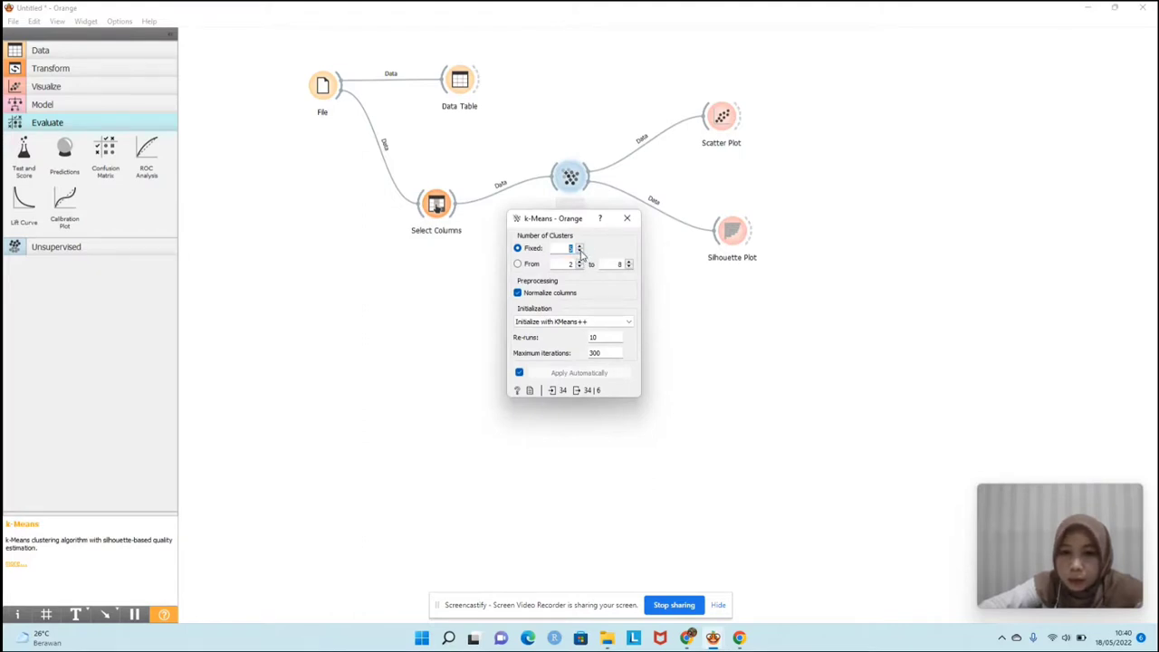
left_click(579, 253)
left_click(627, 218)
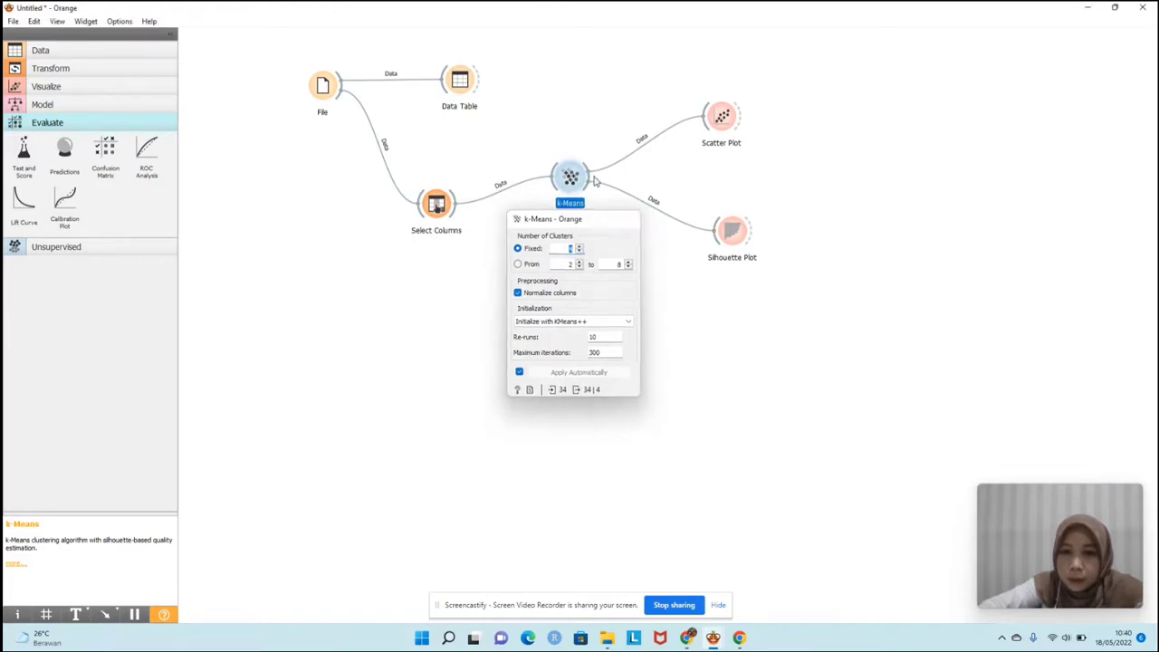
double_click(721, 116)
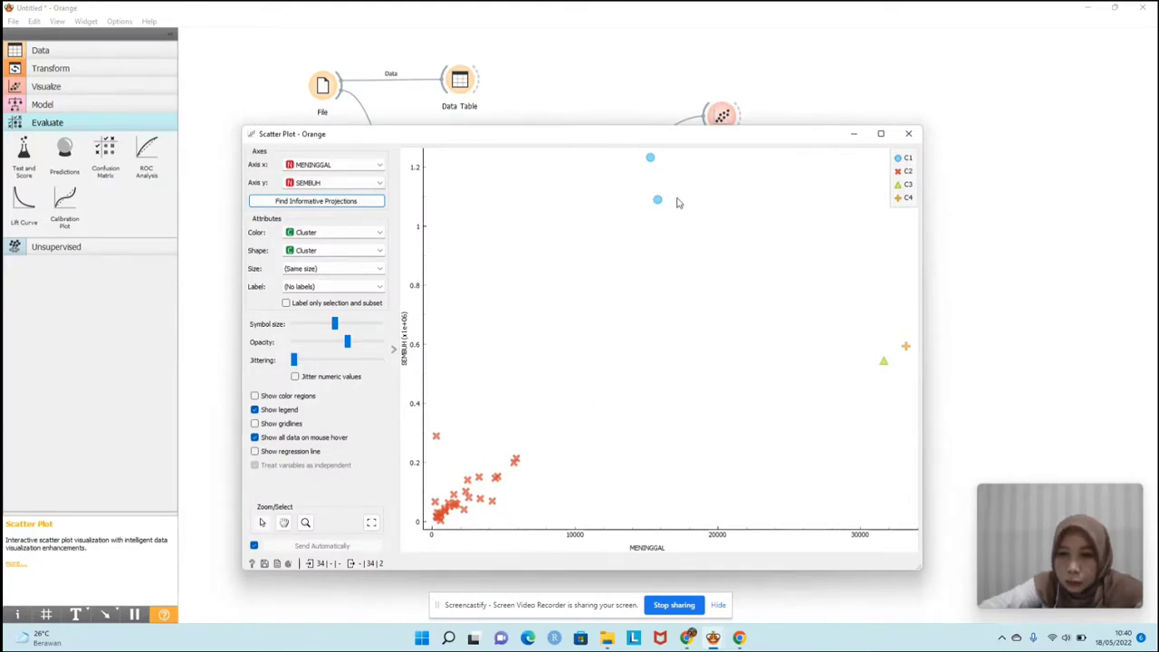
mouse_move(660, 203)
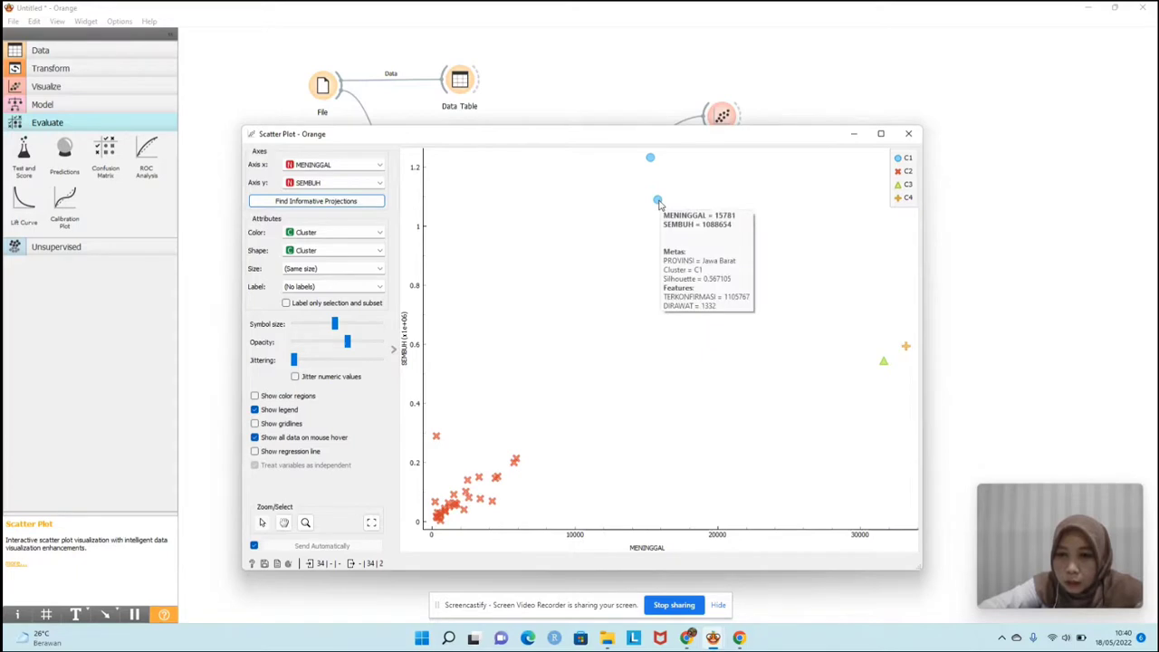
mouse_move(448, 506)
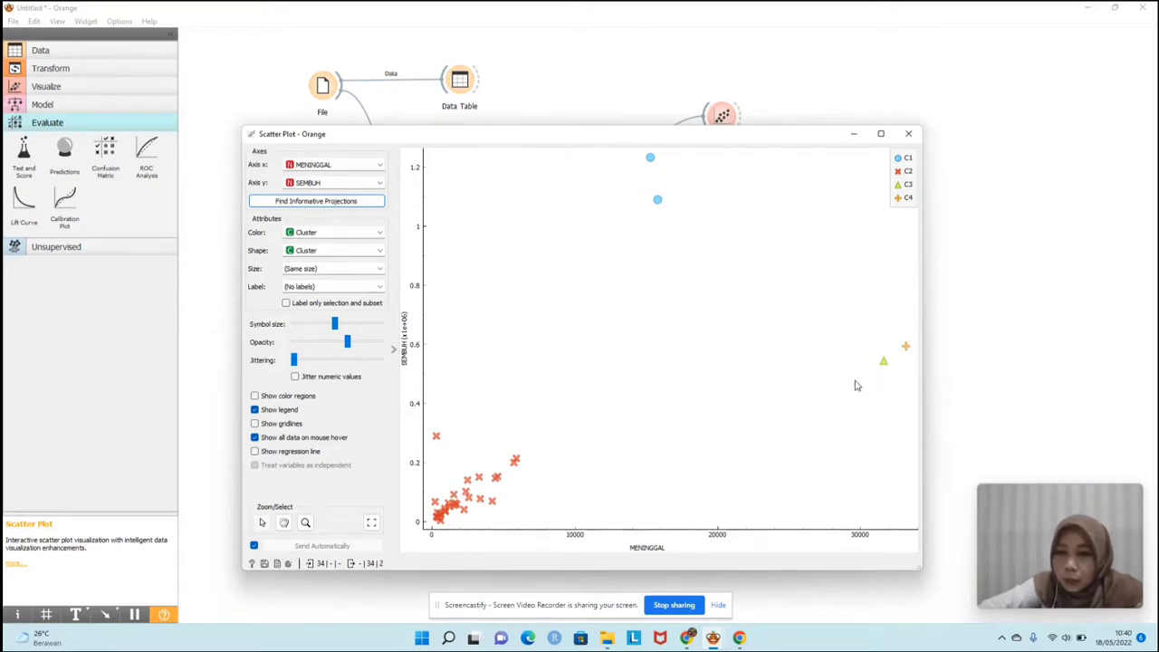
left_click(909, 136)
- Raise the fixed number of k-Means clusters to 5 and view the cluster distribution in the Scatter Plot
left_click(570, 178)
double_click(571, 179)
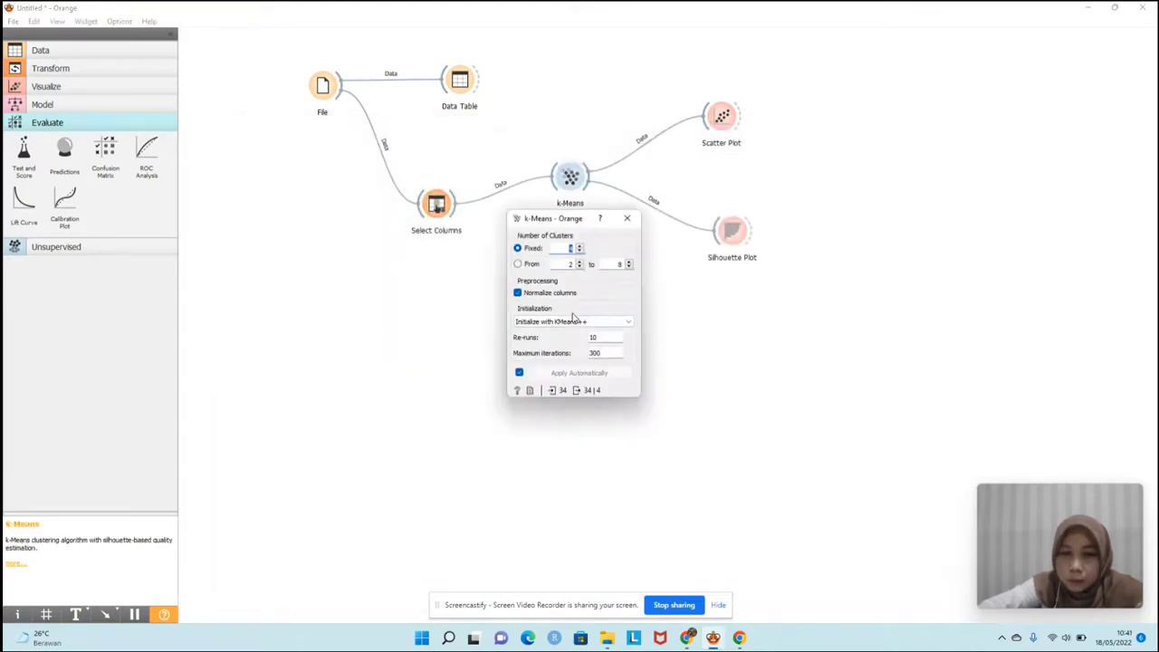
left_click(719, 125)
double_click(720, 123)
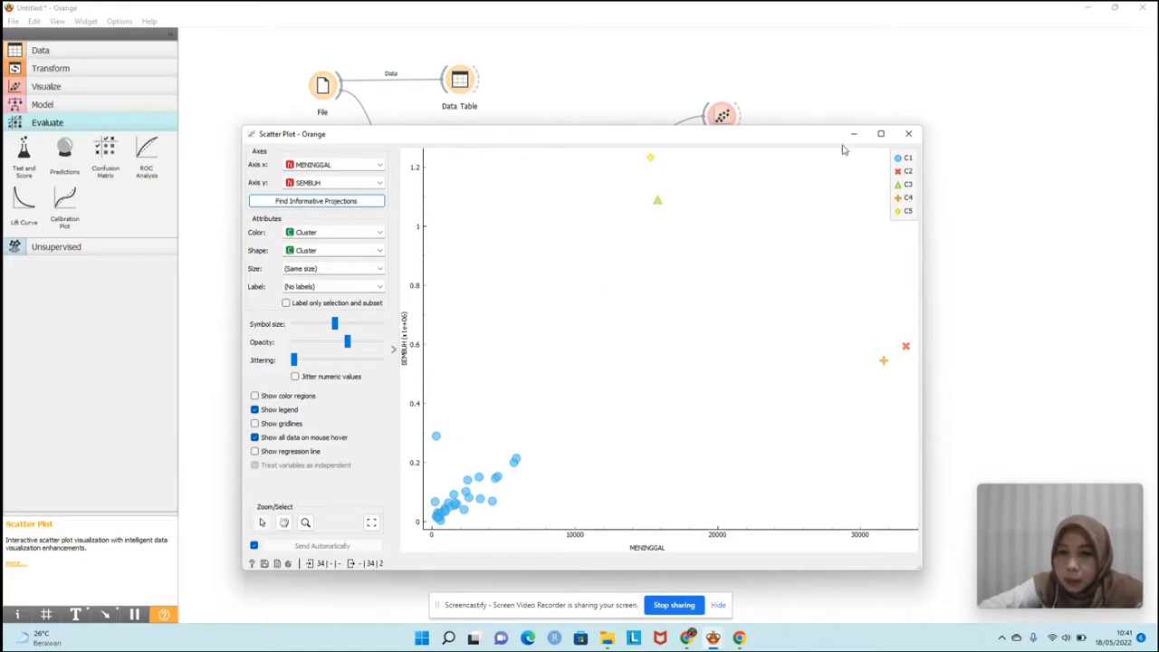
left_click(907, 135)
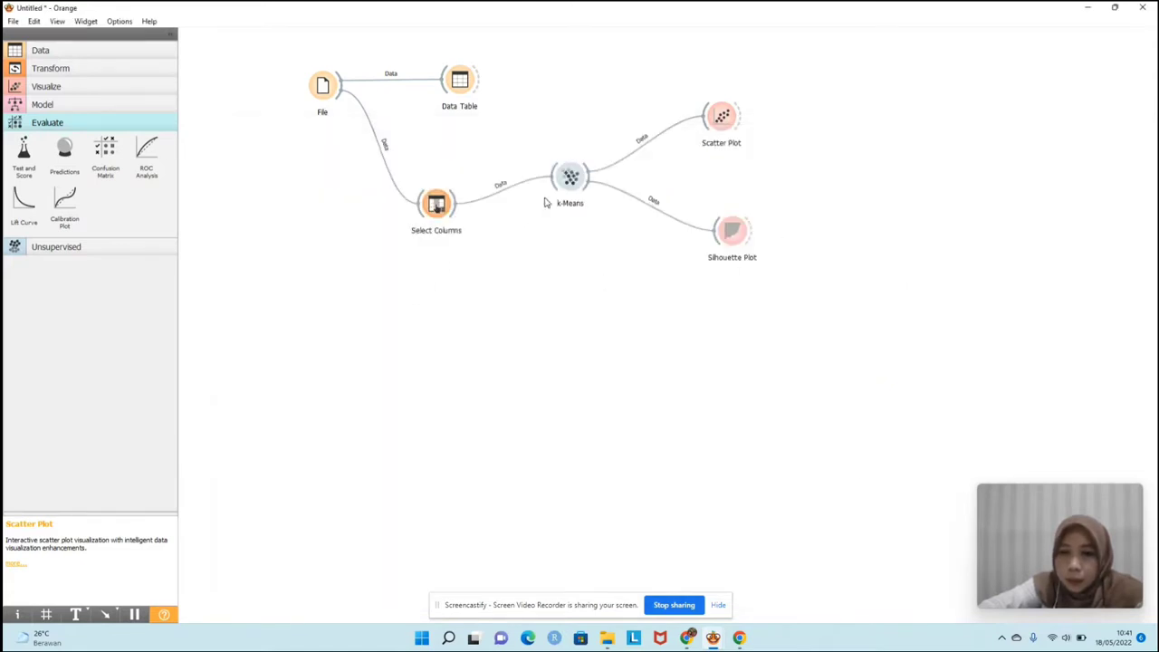
- Set the fixed number of k-Means clusters back to 3 and inspect the provinces in each cluster in the Scatter Plot
double_click(568, 179)
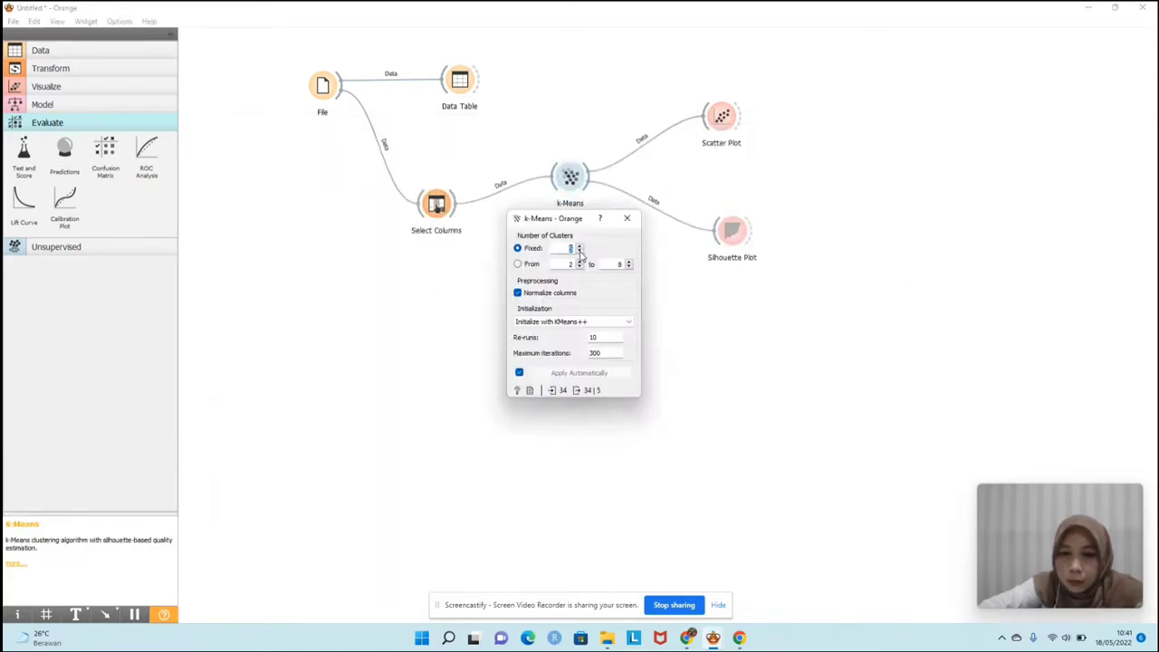
left_click(684, 305)
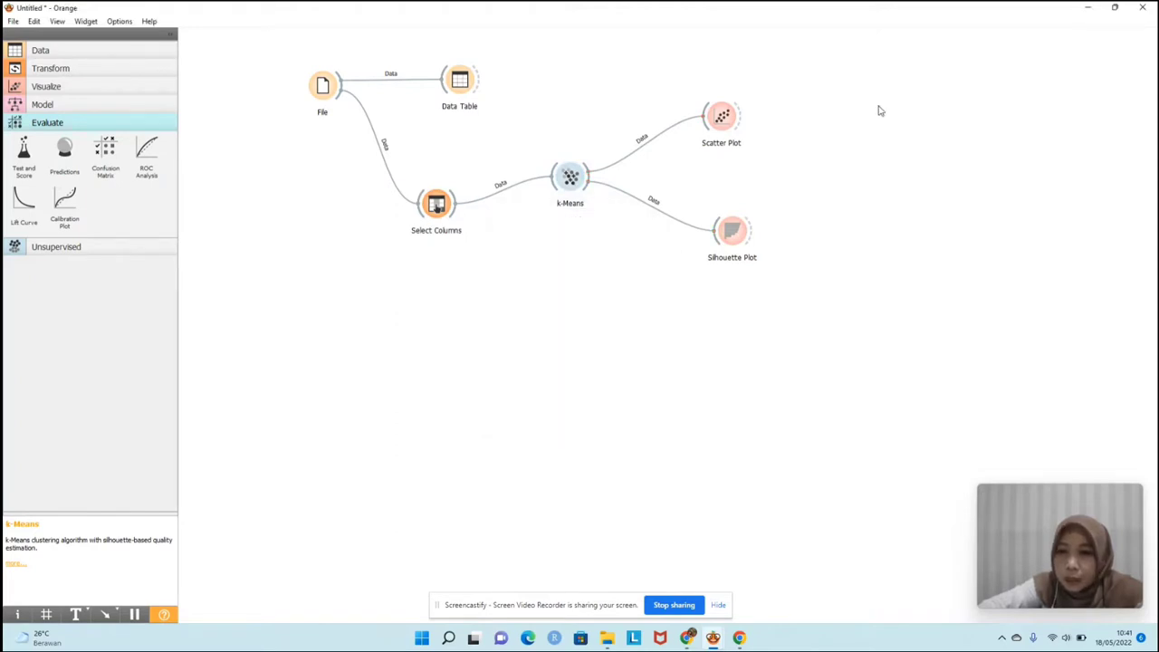
double_click(722, 118)
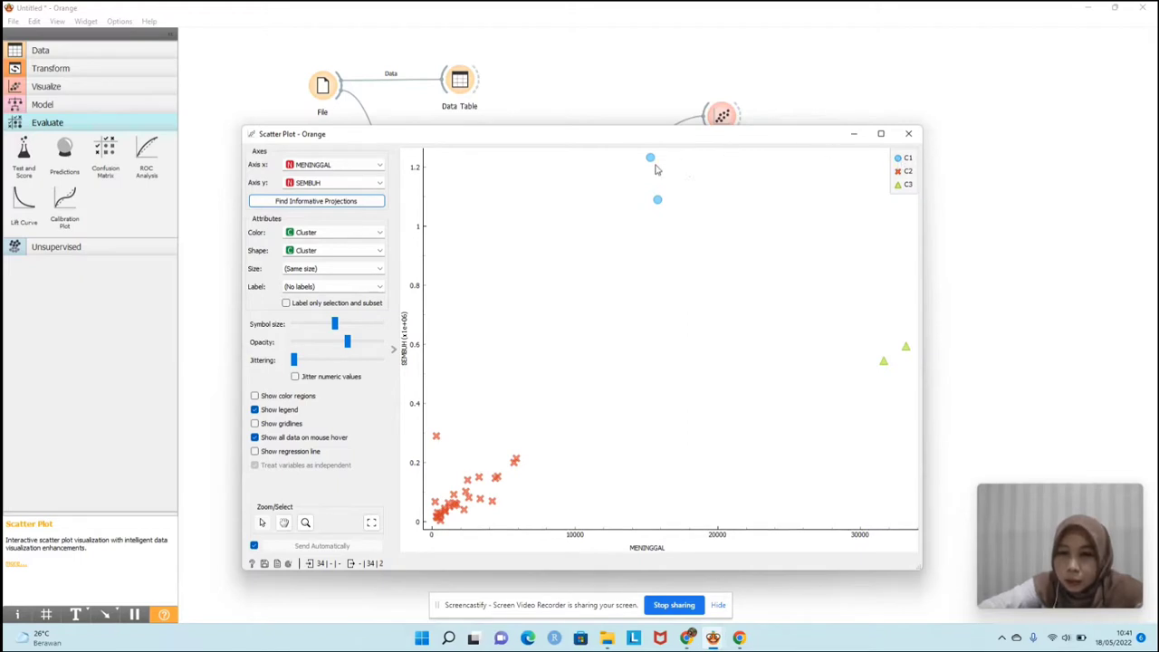
mouse_move(653, 163)
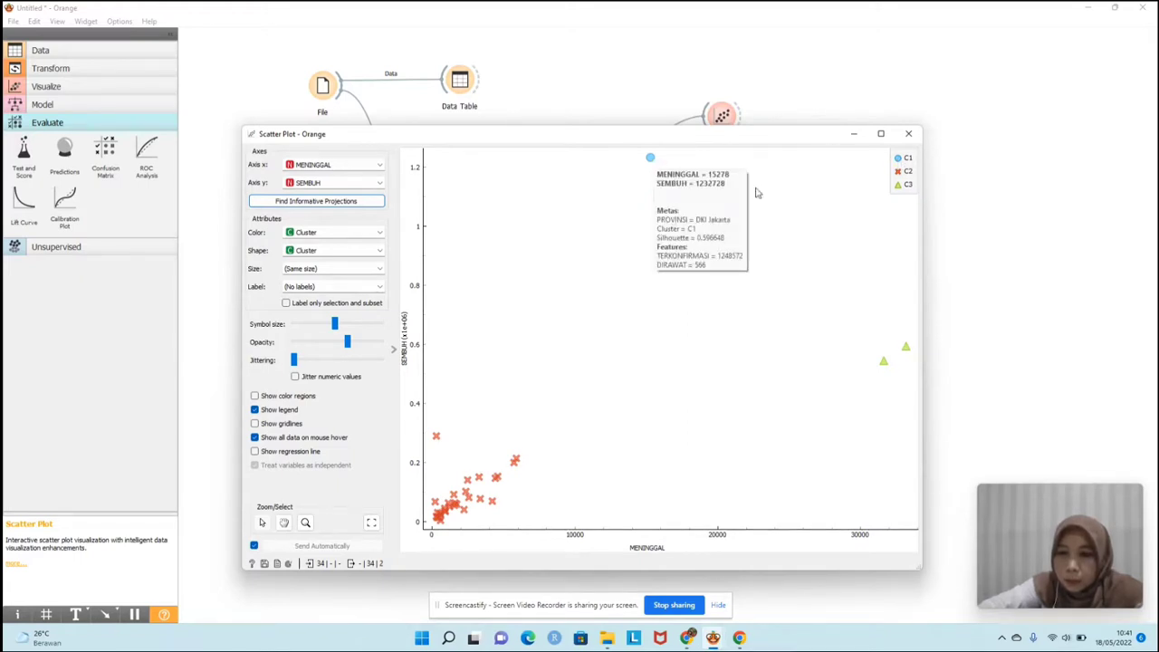
mouse_move(497, 481)
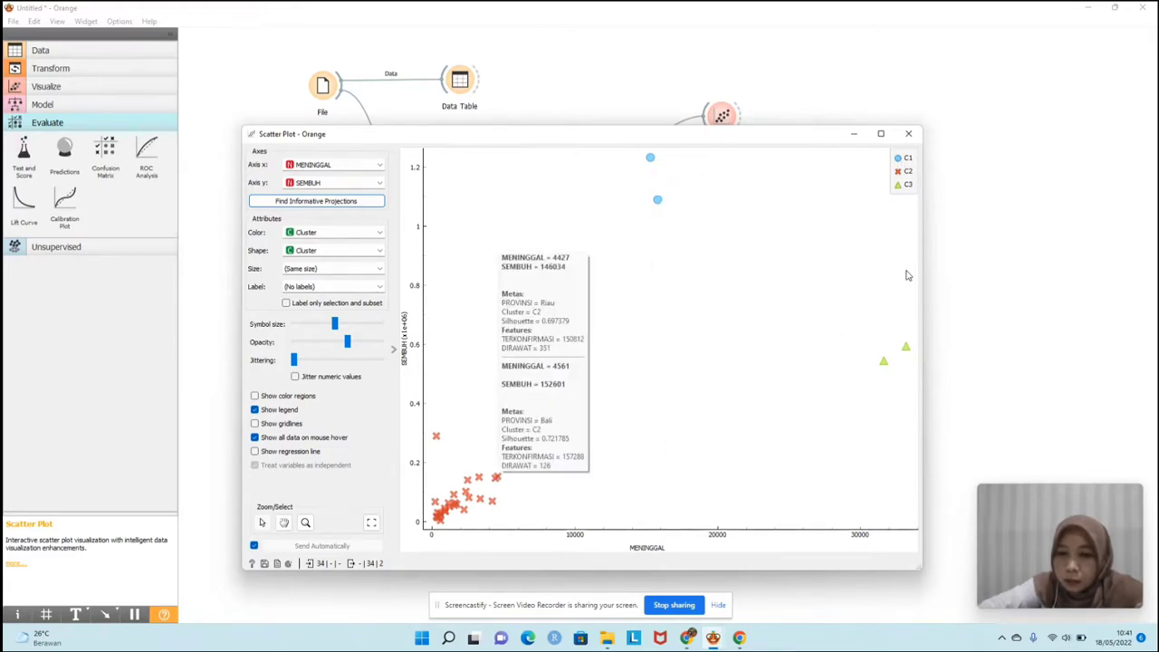
mouse_move(883, 360)
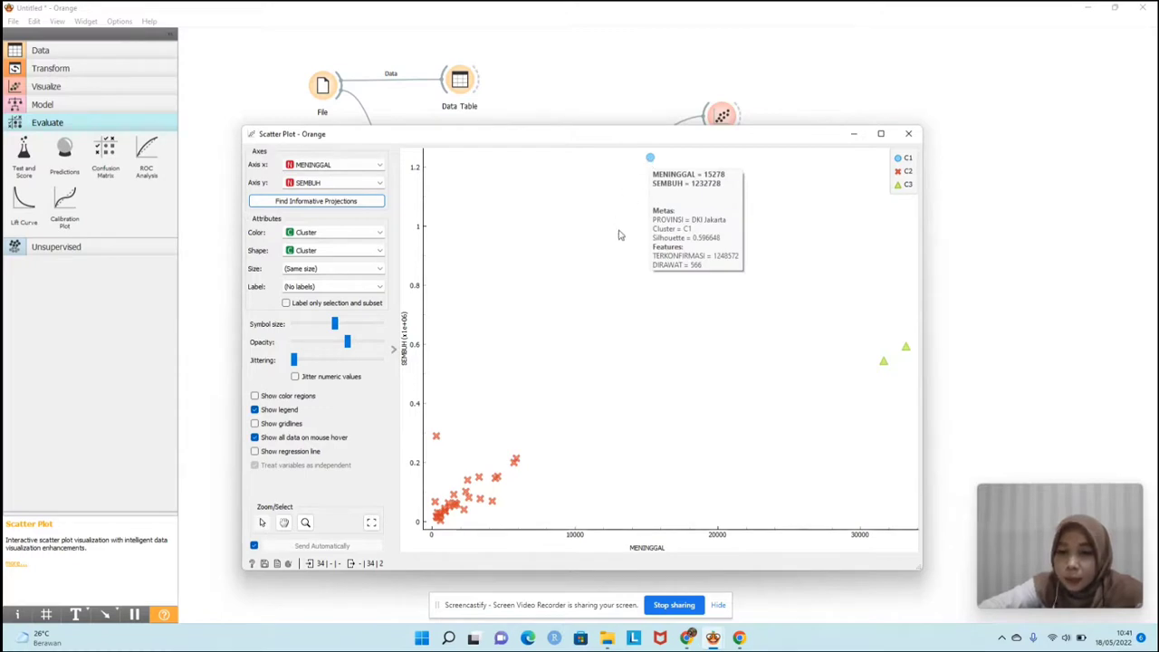
mouse_move(658, 204)
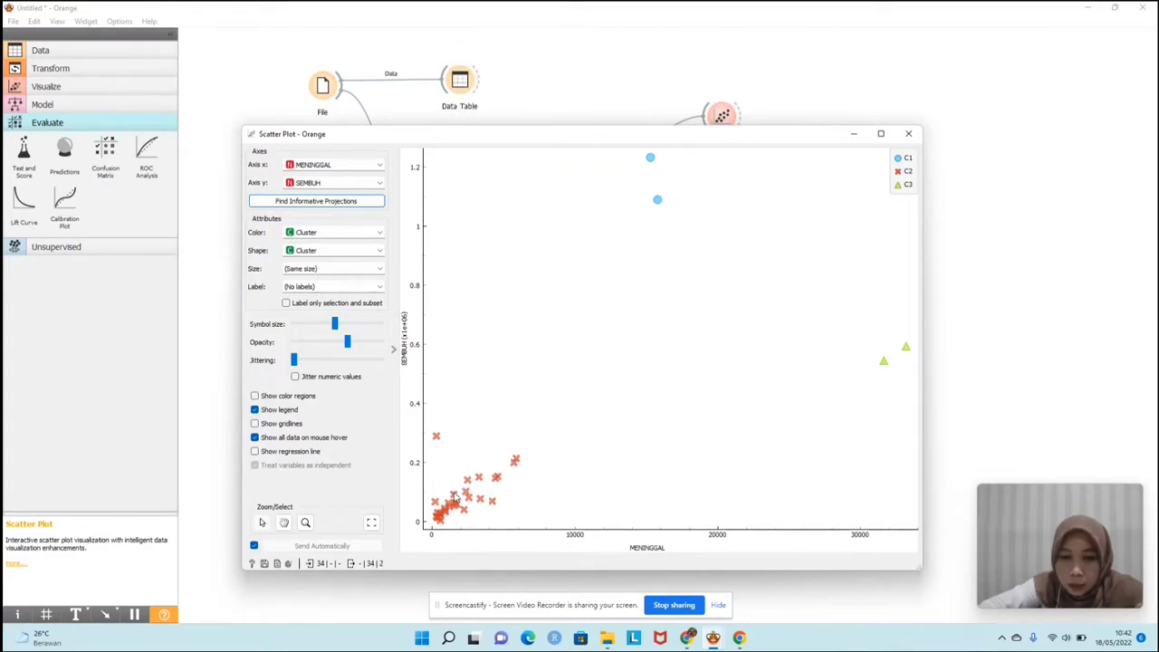
mouse_move(456, 498)
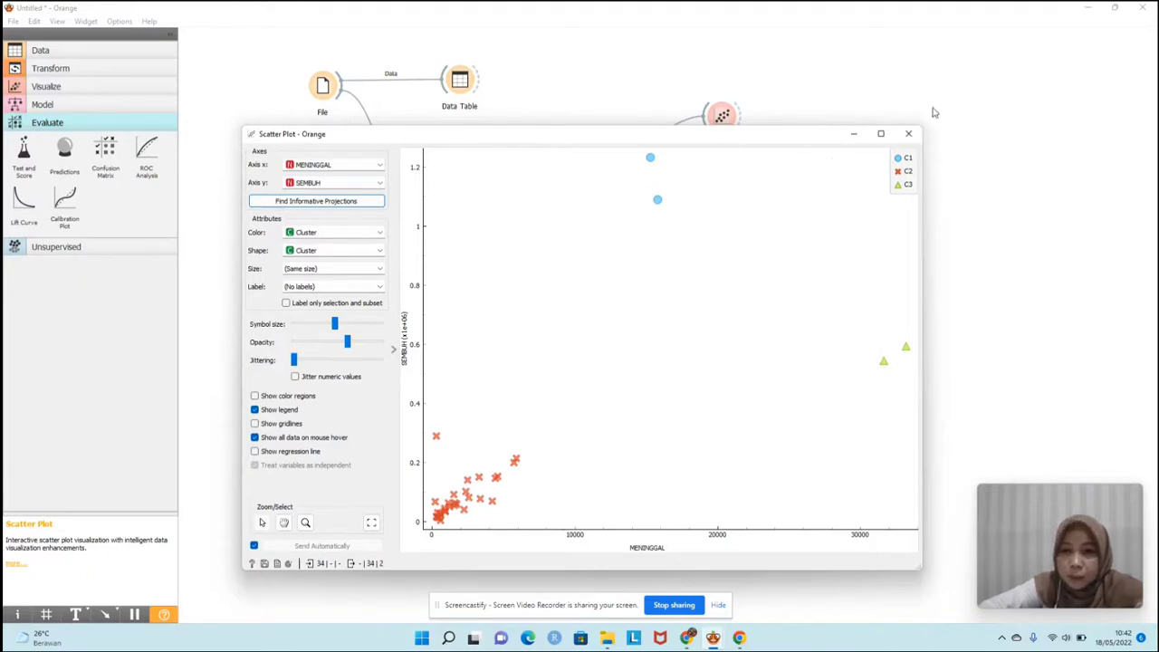
left_click(909, 133)
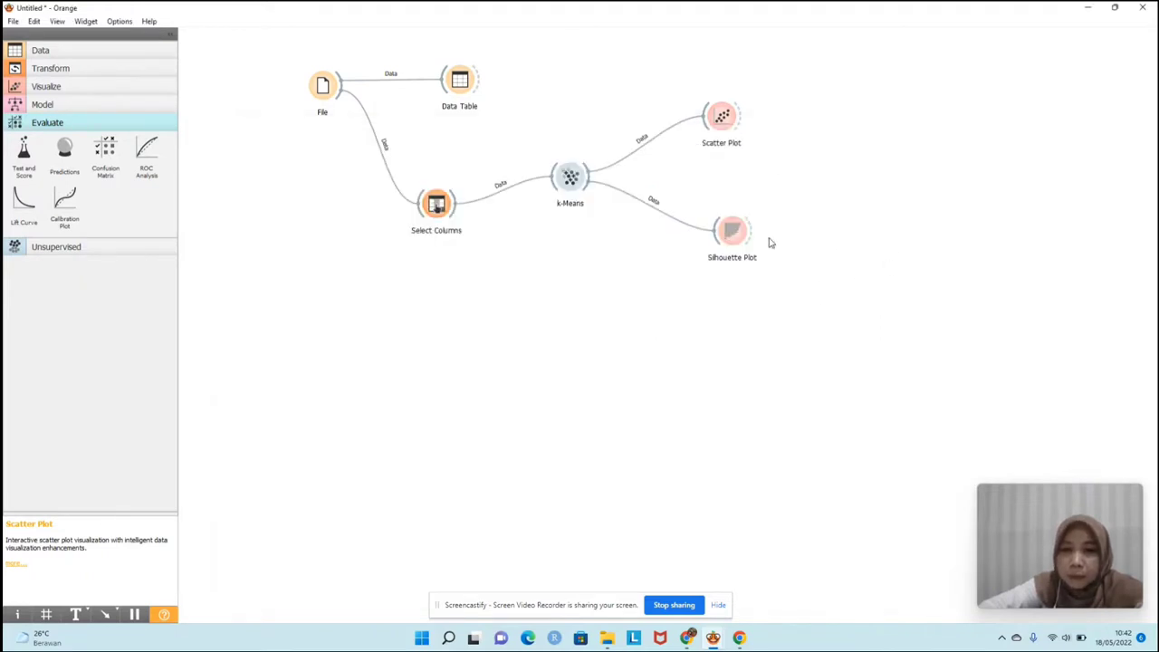
- Move Silhouette Plot farther from k-Means to make room for a Predictions widget linked to the k-Means output, and open the Predictions table
left_click_drag(732, 231, 798, 194)
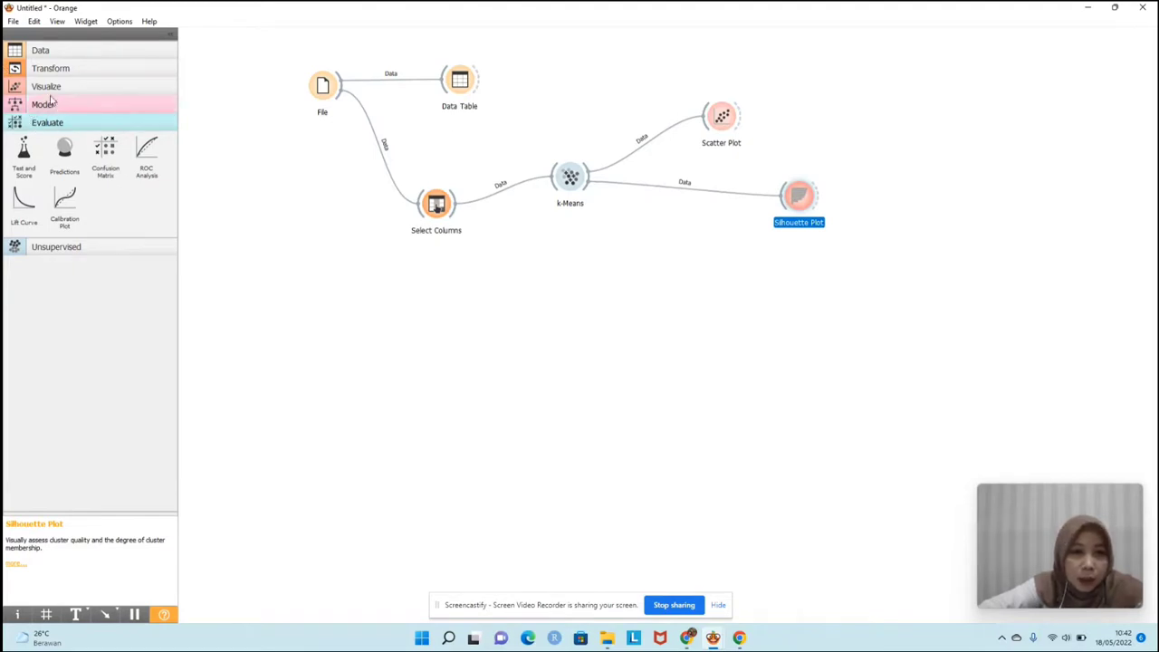
left_click_drag(587, 187, 659, 315)
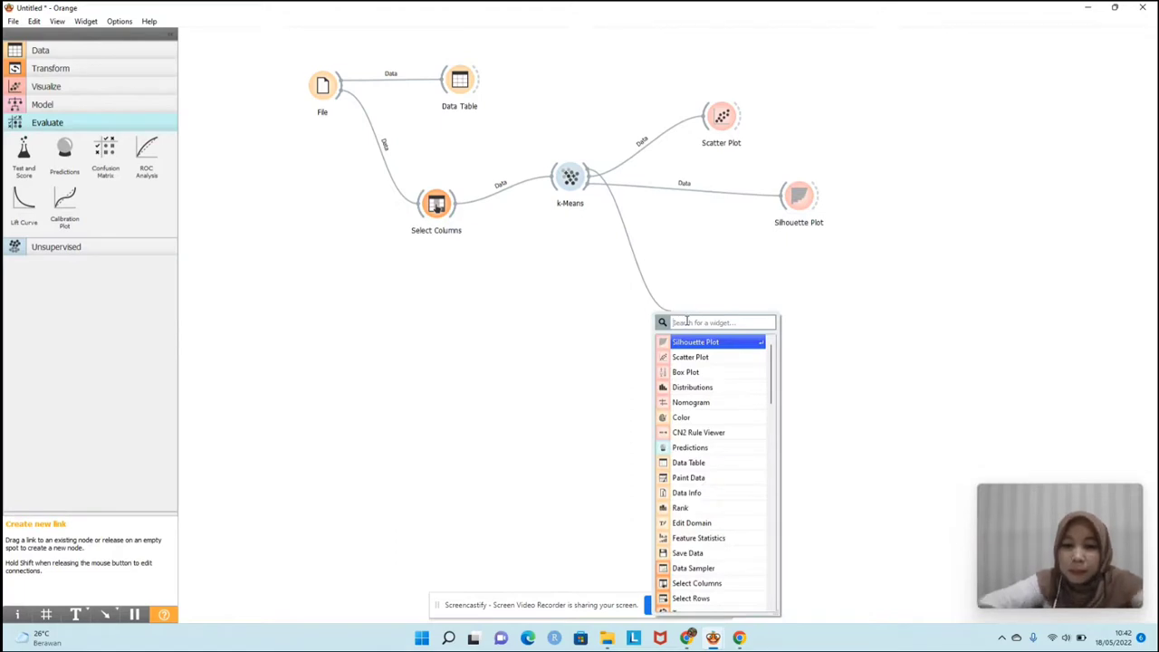
type("pre")
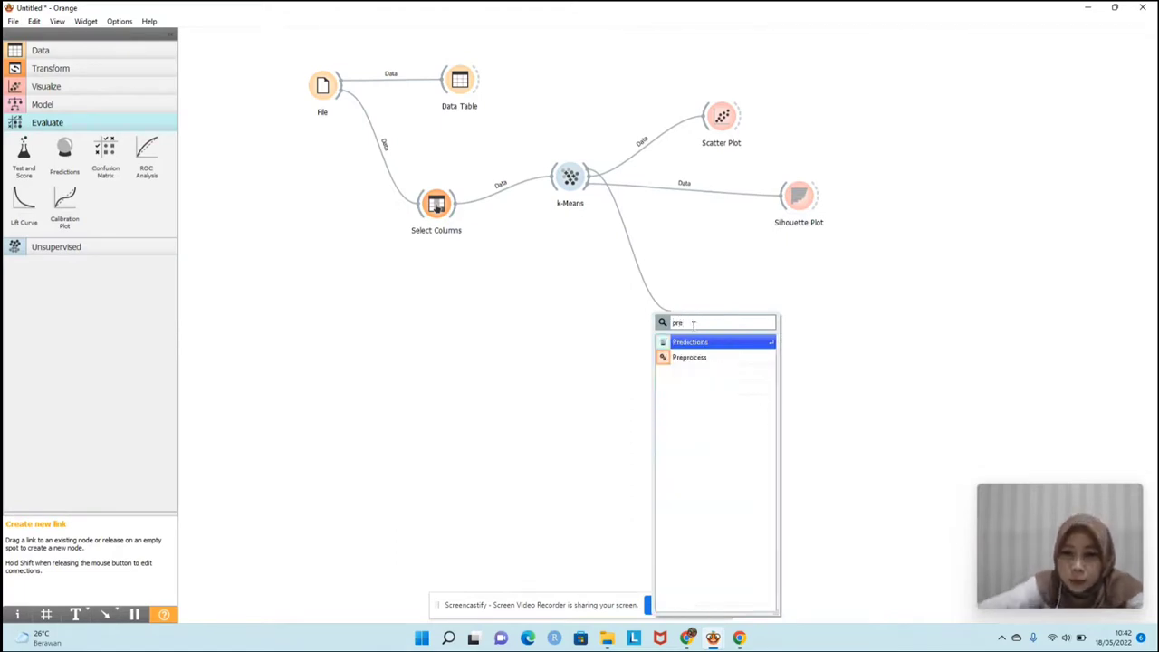
left_click(690, 348)
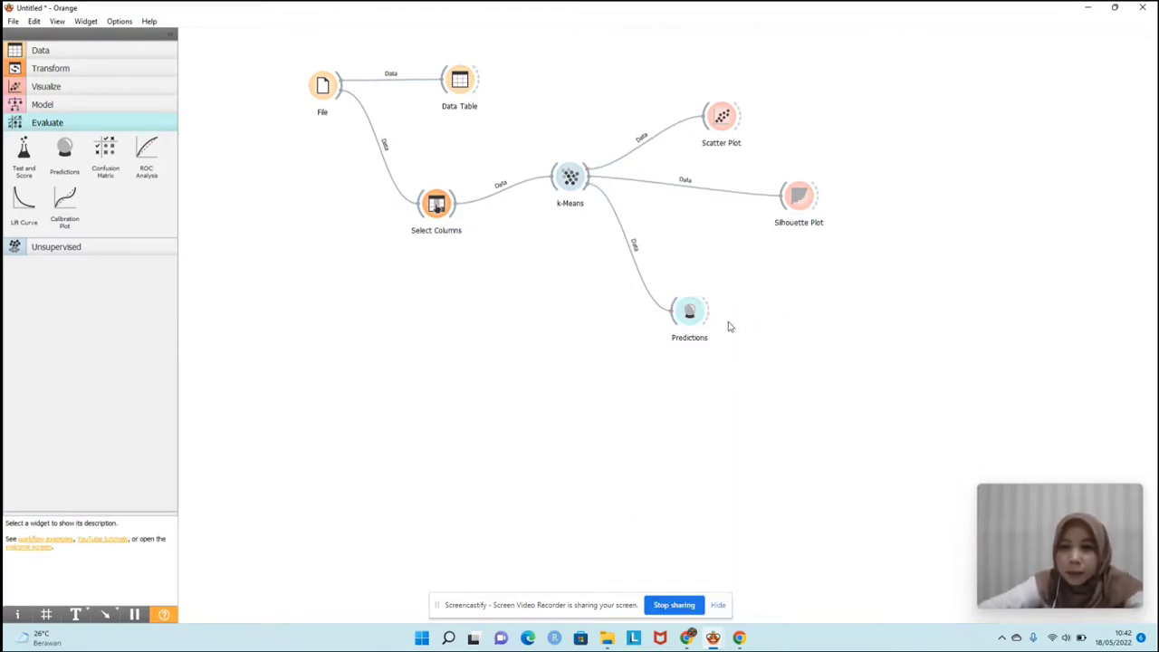
double_click(690, 311)
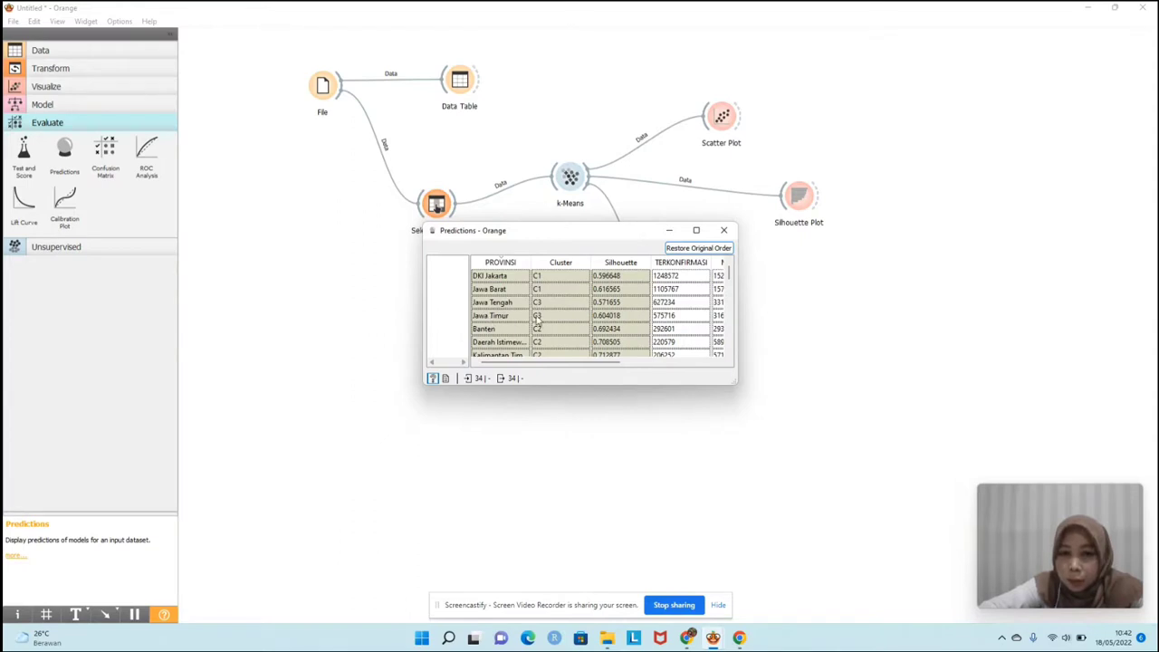
- Review the cluster assignments down to the last provinces in the Predictions table, close it, and move the Predictions widget farther from k-Means
scroll(534, 333, "down", 9)
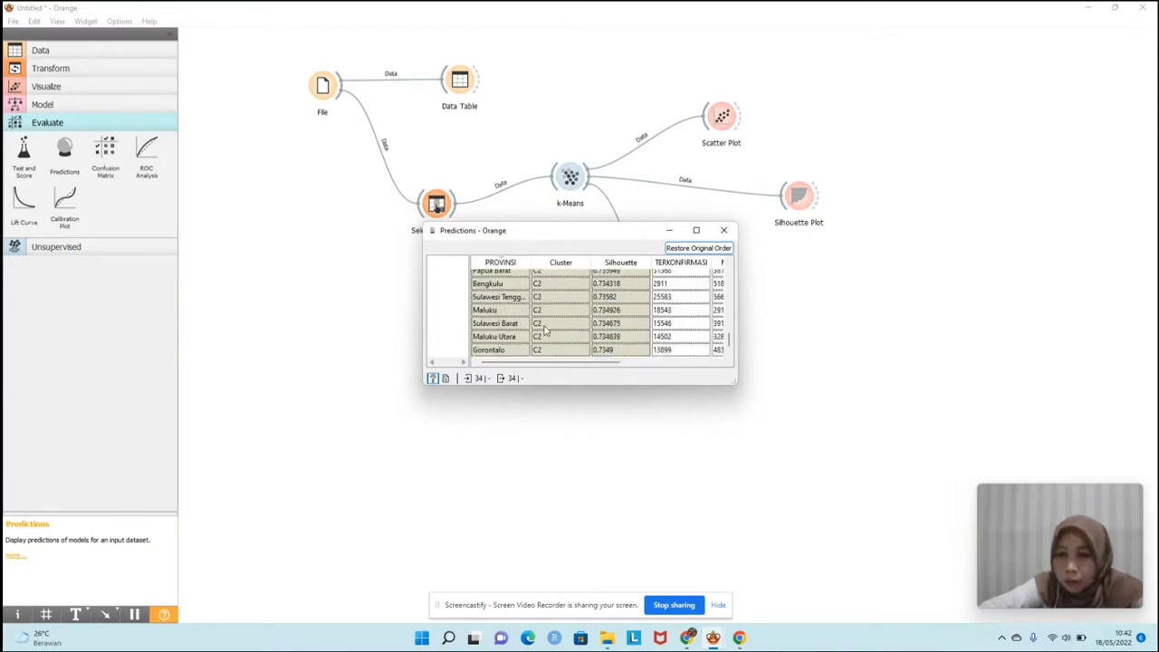
left_click(723, 230)
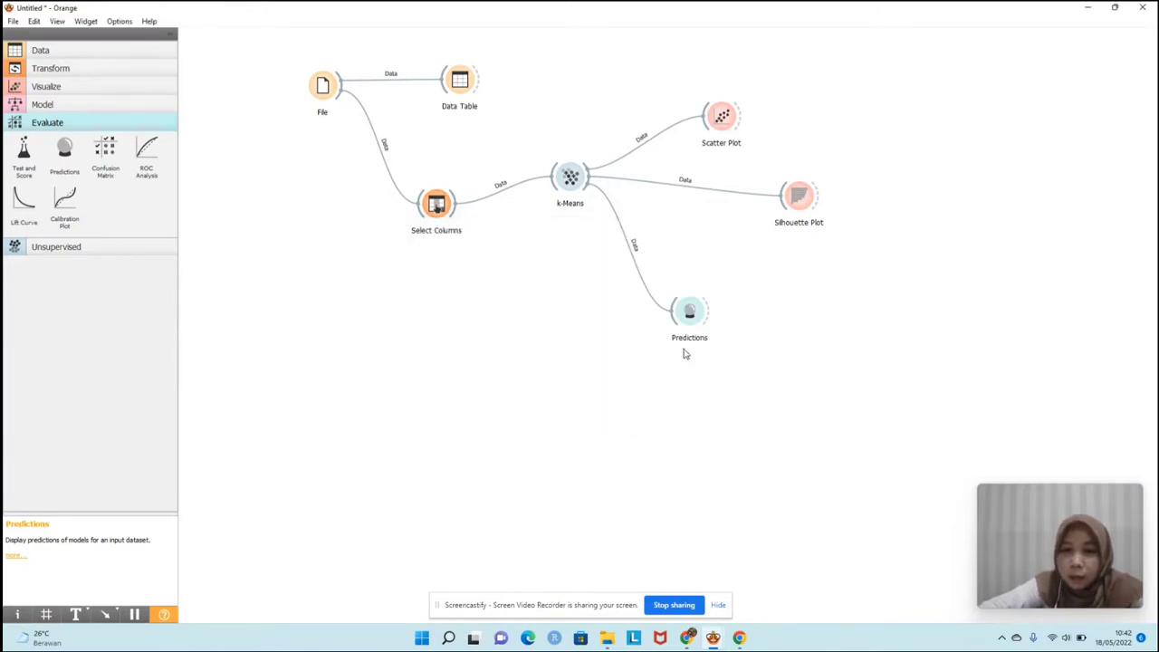
left_click_drag(687, 326, 769, 310)
left_click(721, 360)
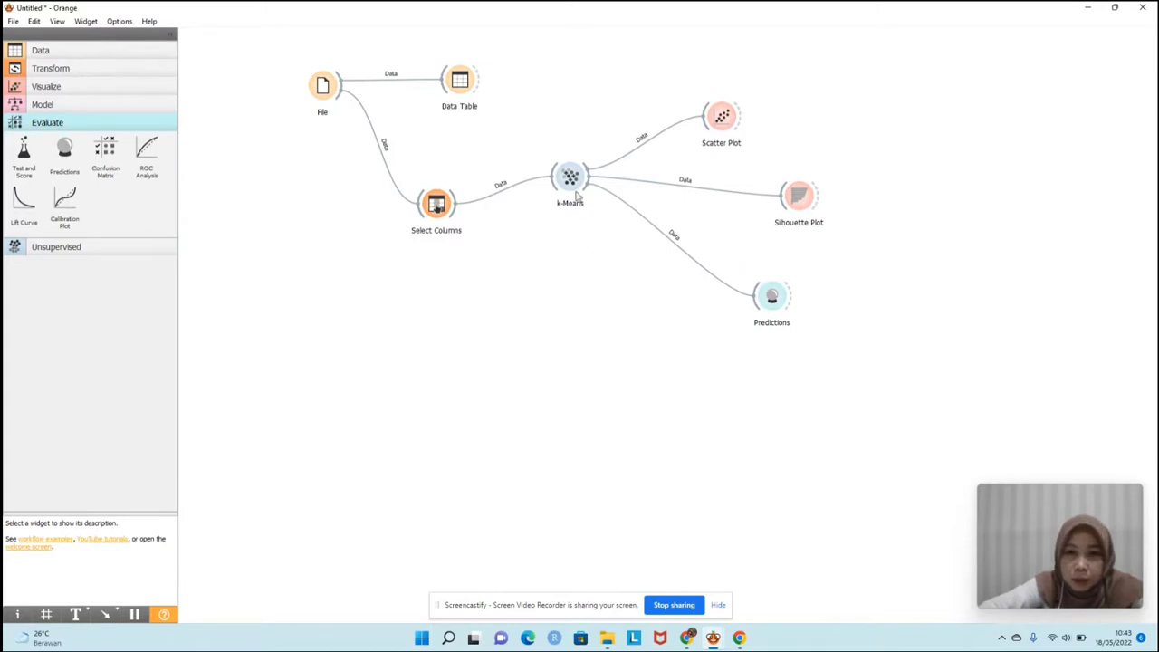
- Add a Distributions widget linked to the k-Means output below the other widgets and open its histogram
left_click_drag(570, 177, 619, 324)
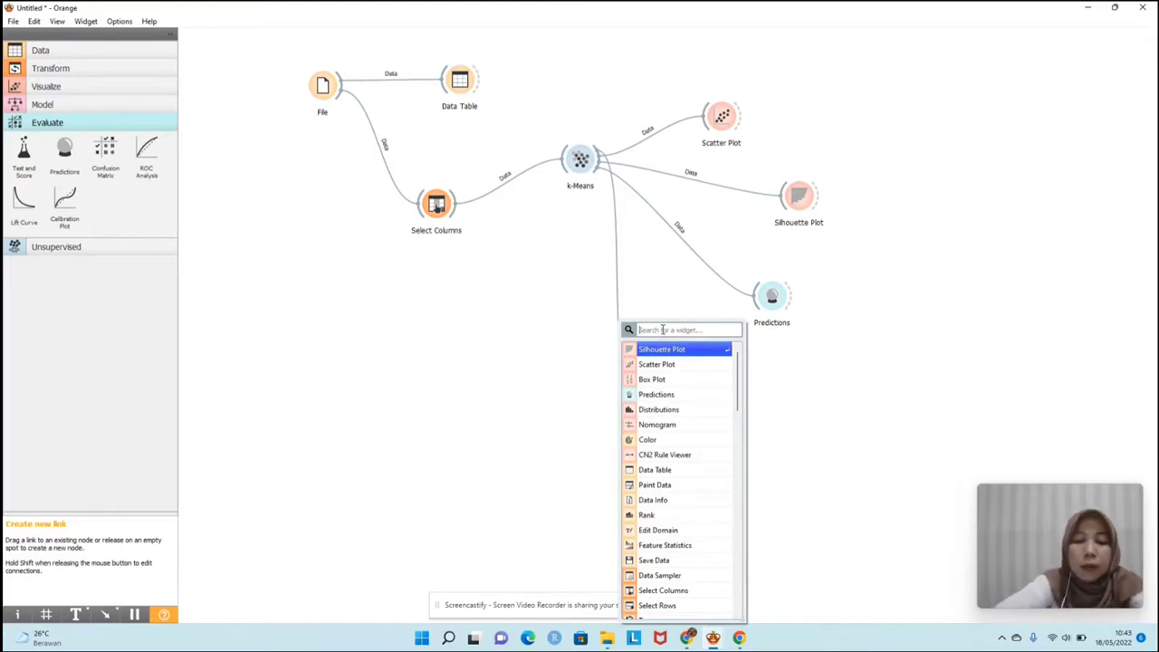
type("d")
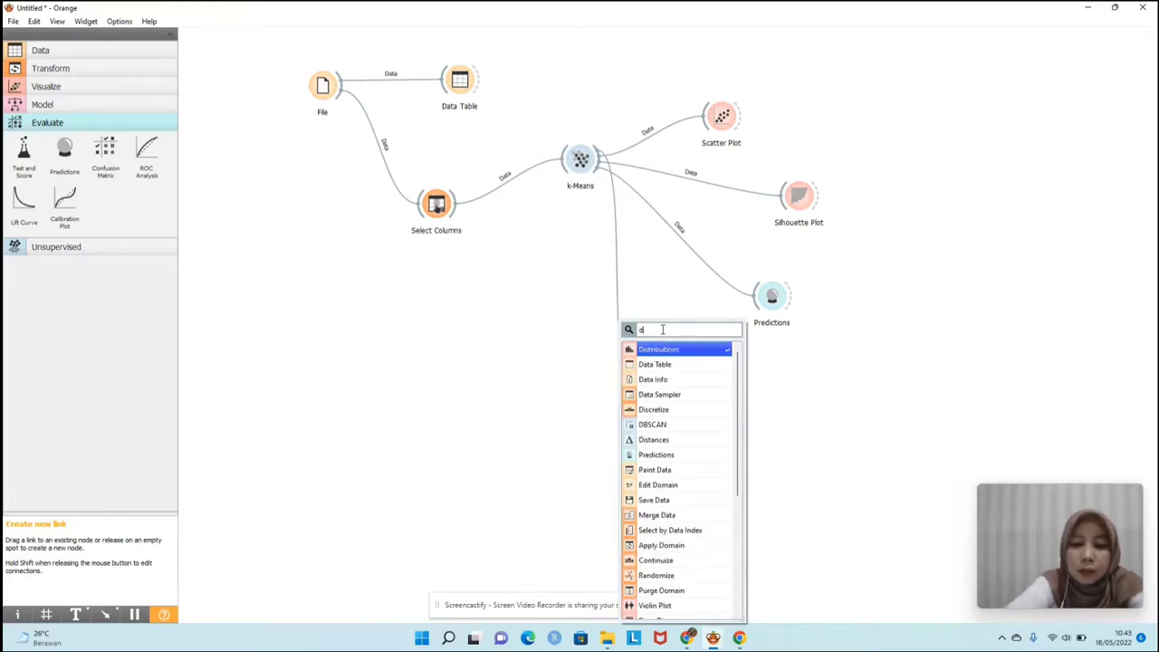
type("i")
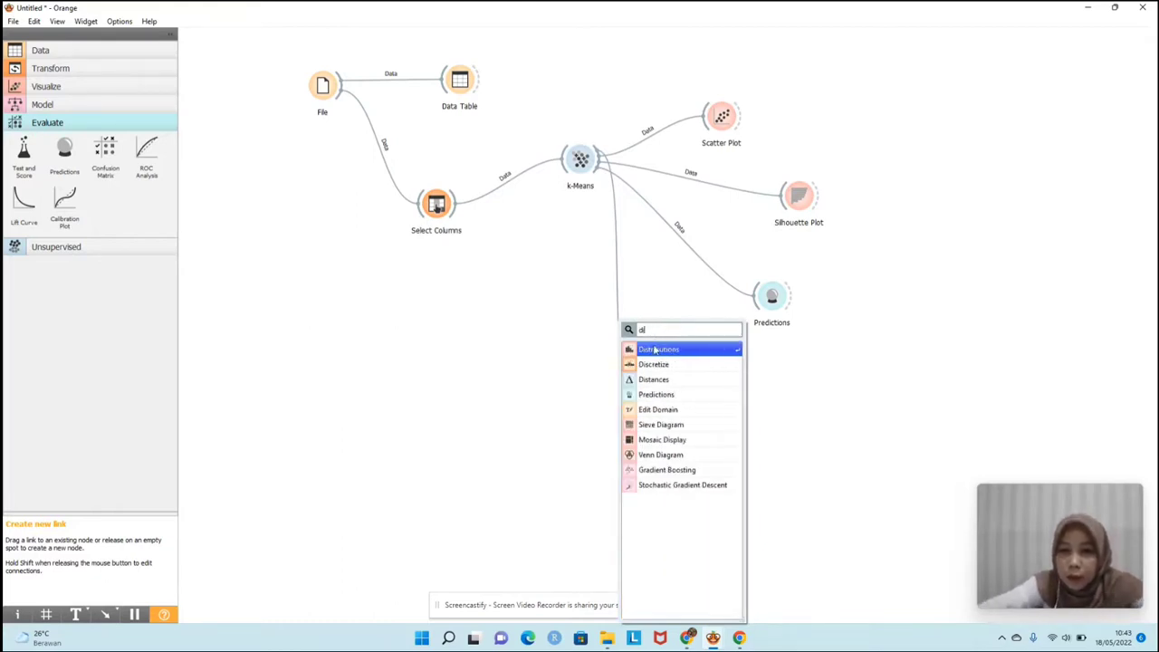
left_click(654, 349)
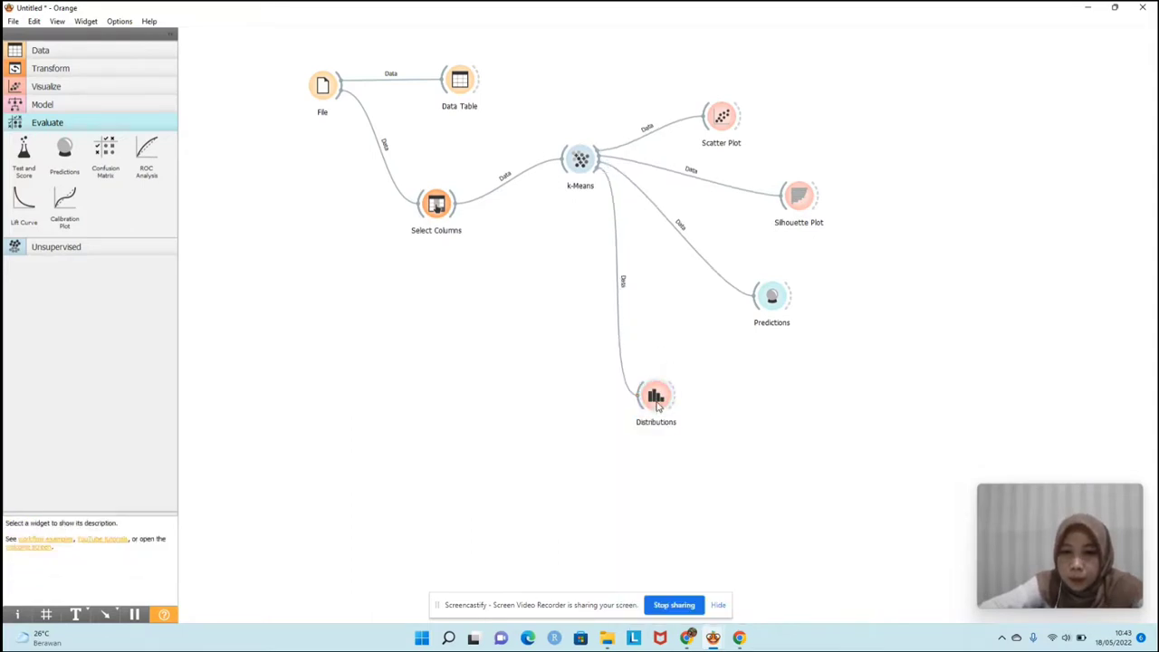
double_click(661, 399)
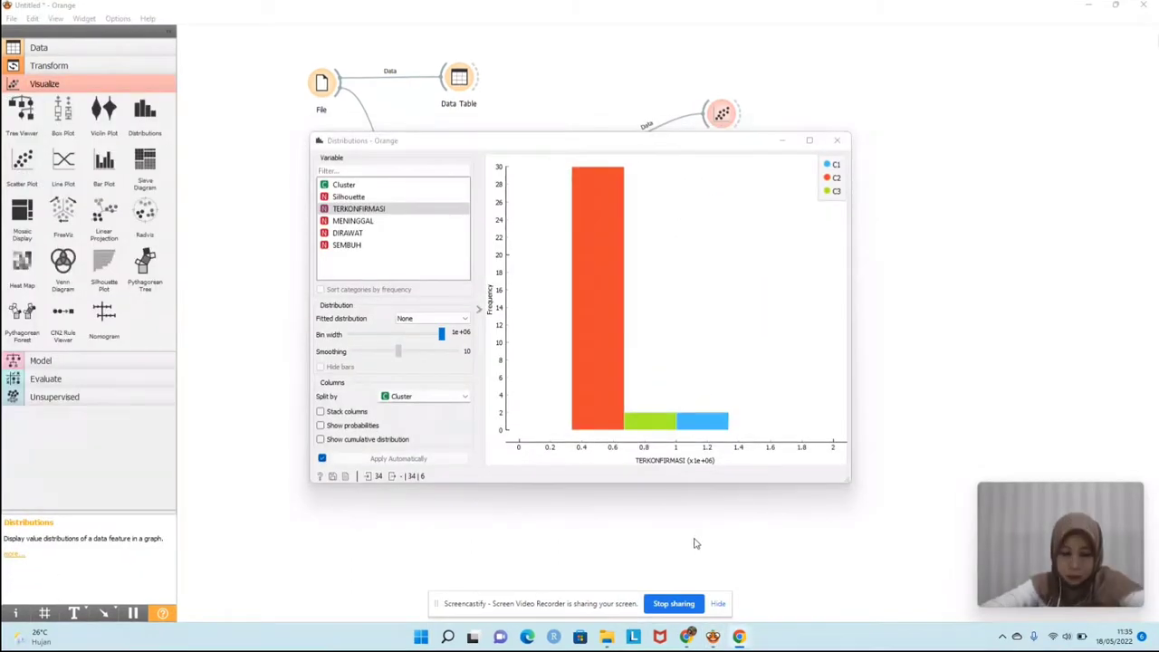
- Try a bin width of 250000 for the TERKONFIRMASI distribution, settle on 500000, and compare the bars of each cluster
left_click_drag(649, 432, 529, 386)
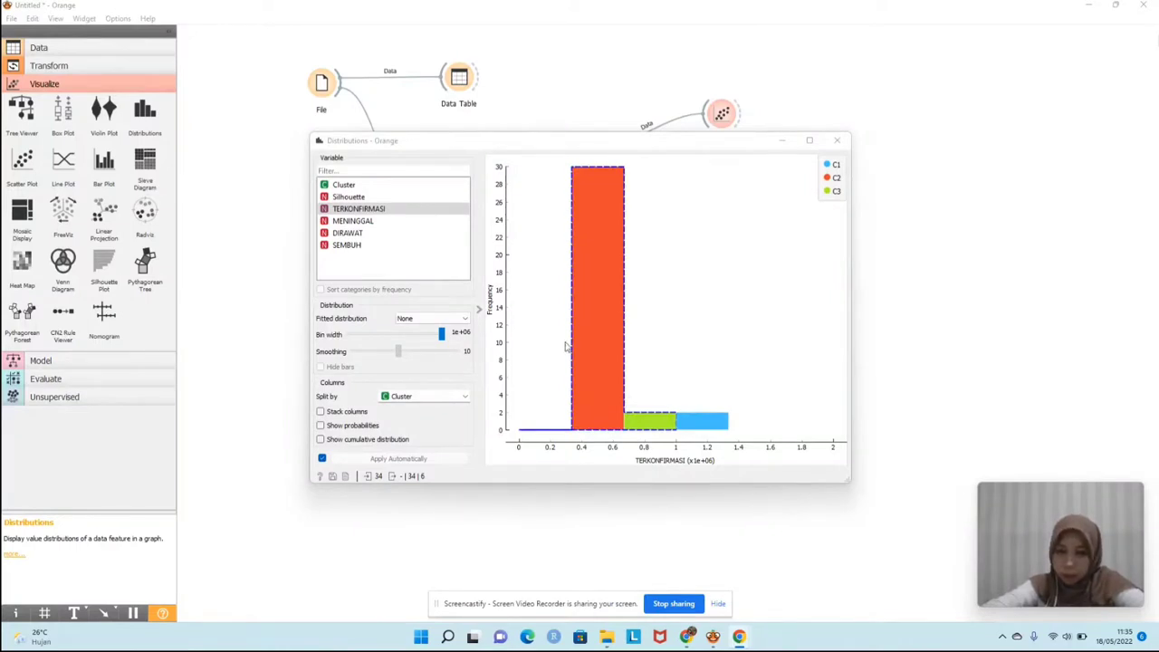
left_click(640, 419)
left_click_drag(442, 334, 412, 341)
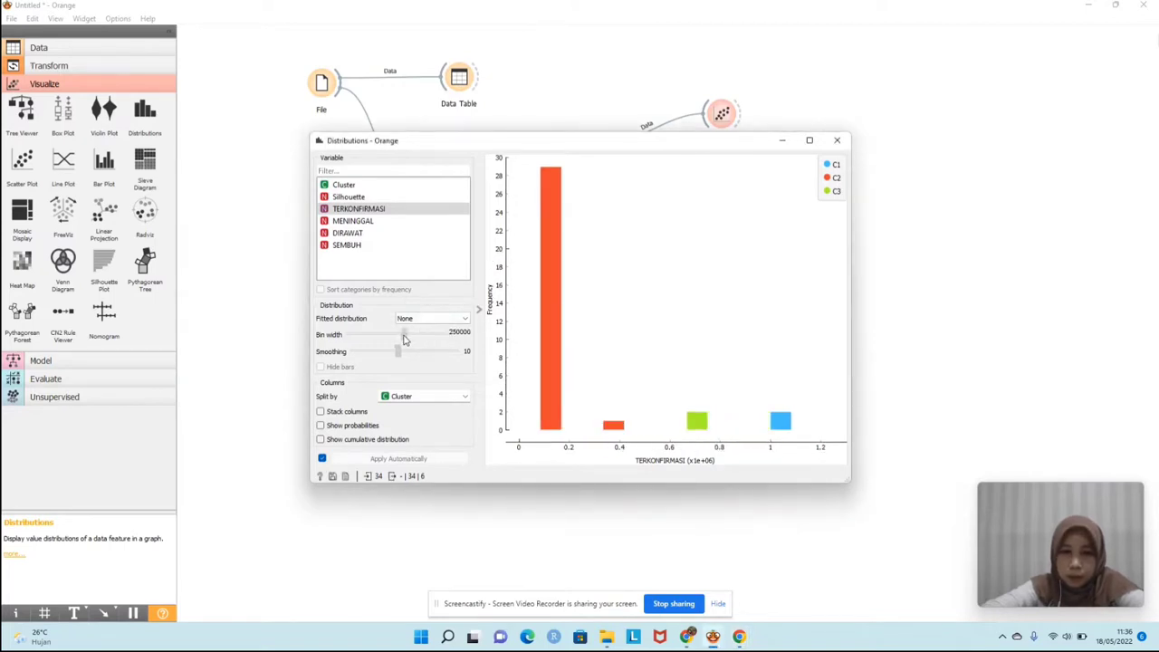
left_click_drag(404, 337, 407, 331)
left_click(543, 271)
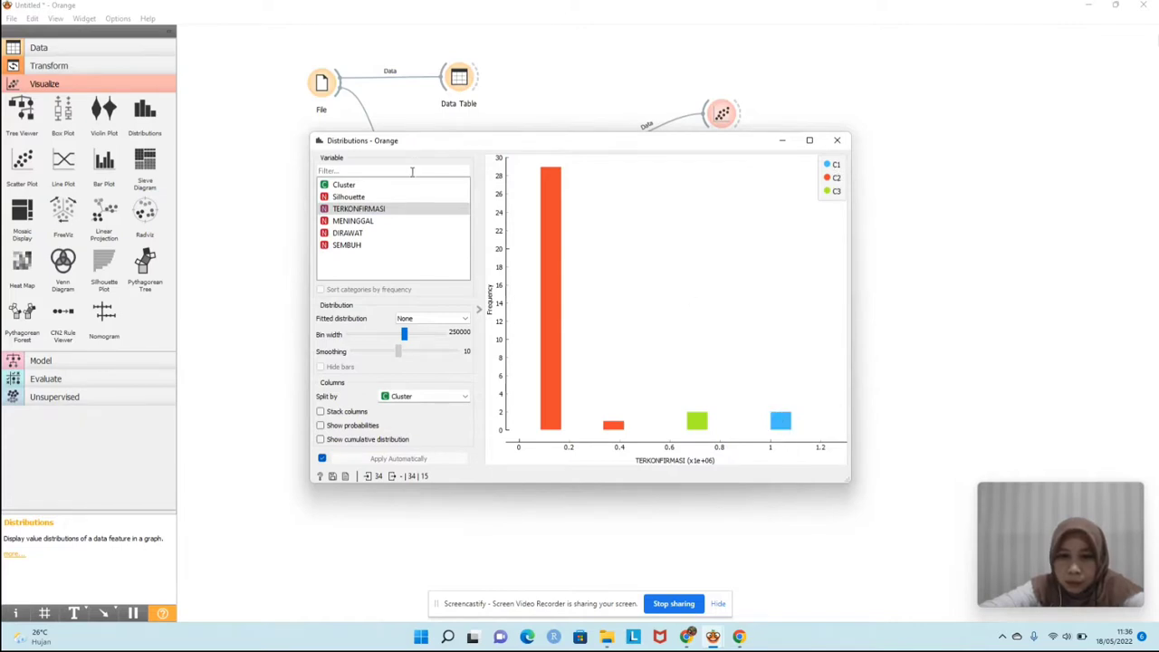
left_click(415, 335)
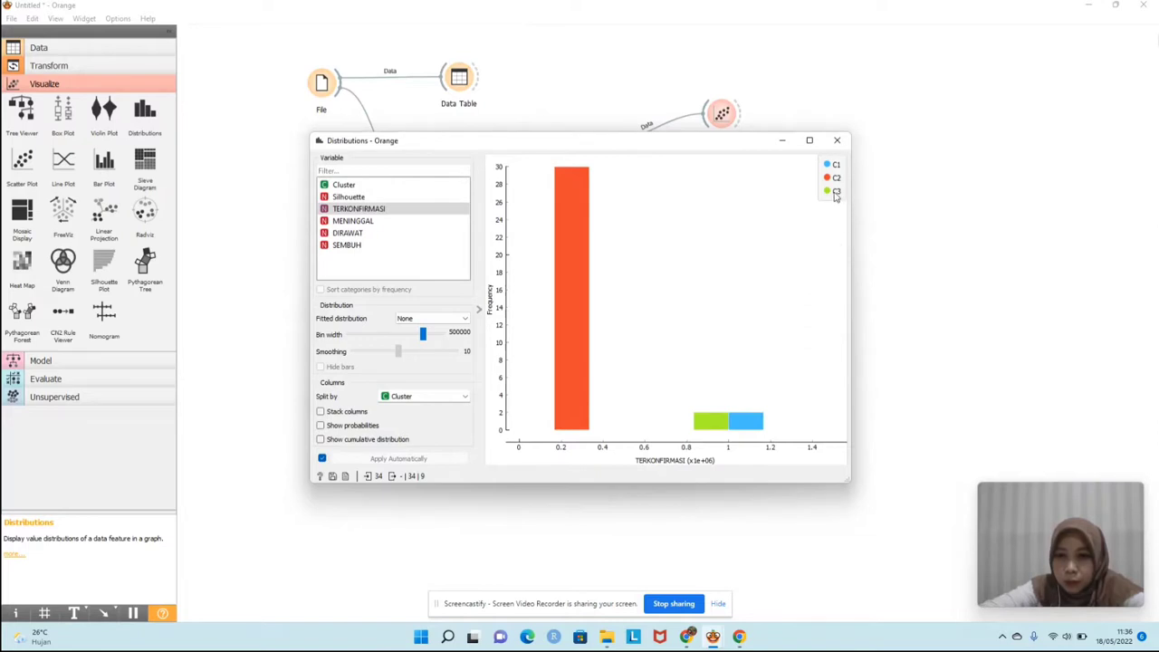
left_click_drag(728, 432, 702, 435)
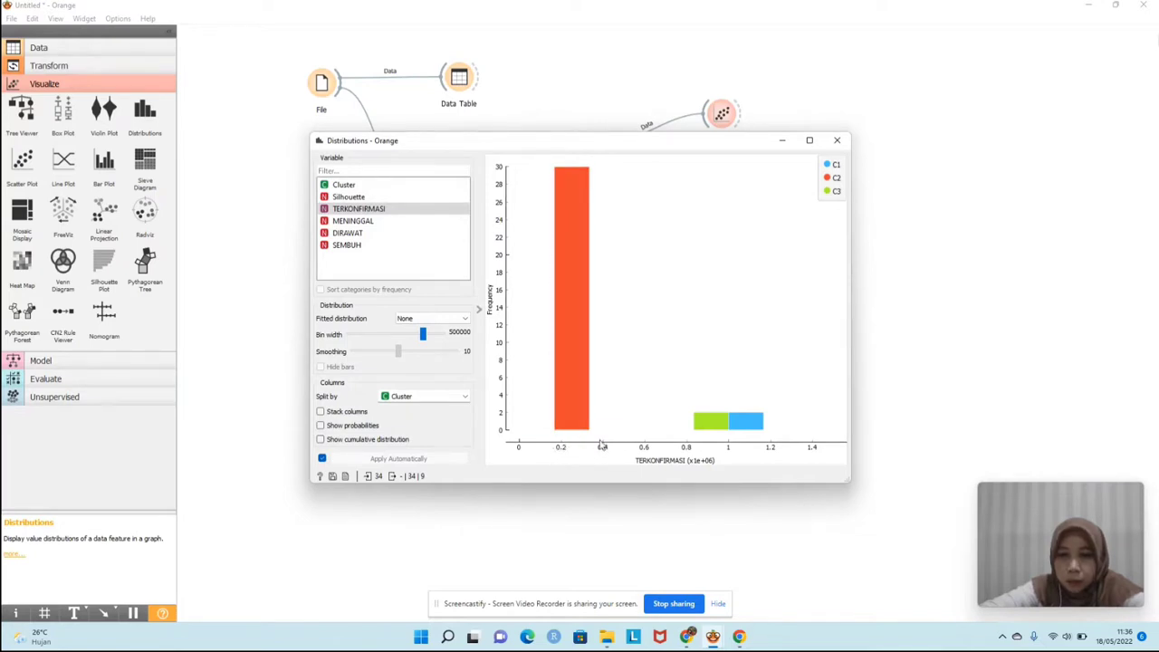
- View the cluster distributions of MENINGGAL, DIRAWAT and SEMBUH, and close the Distributions window
left_click(362, 223)
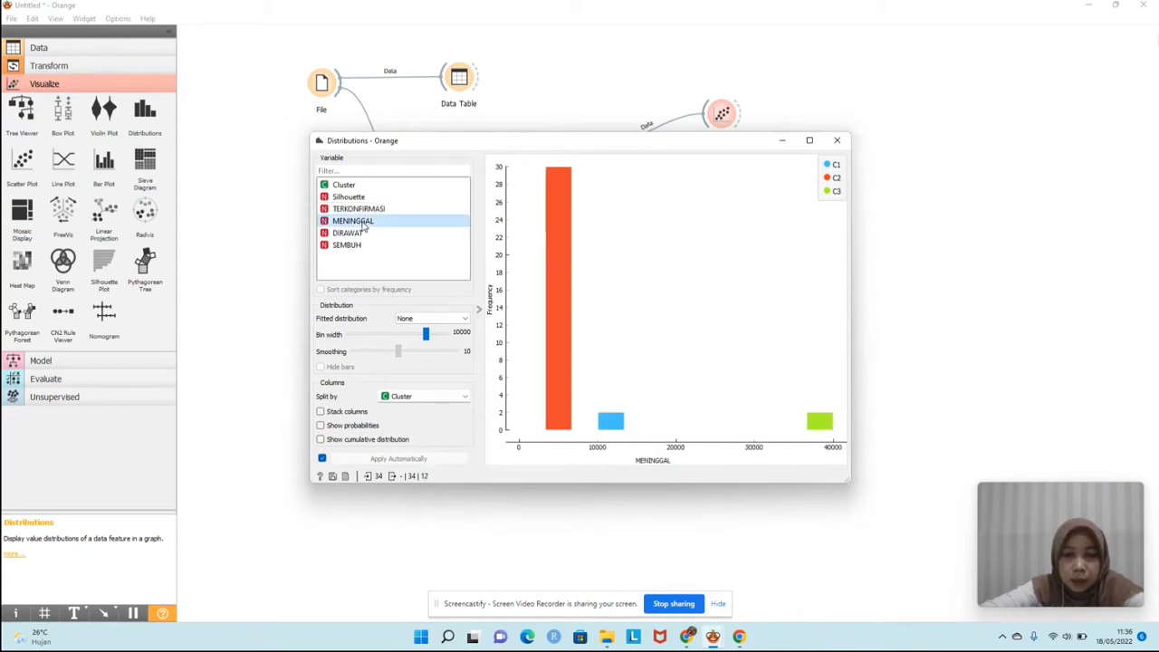
left_click(360, 233)
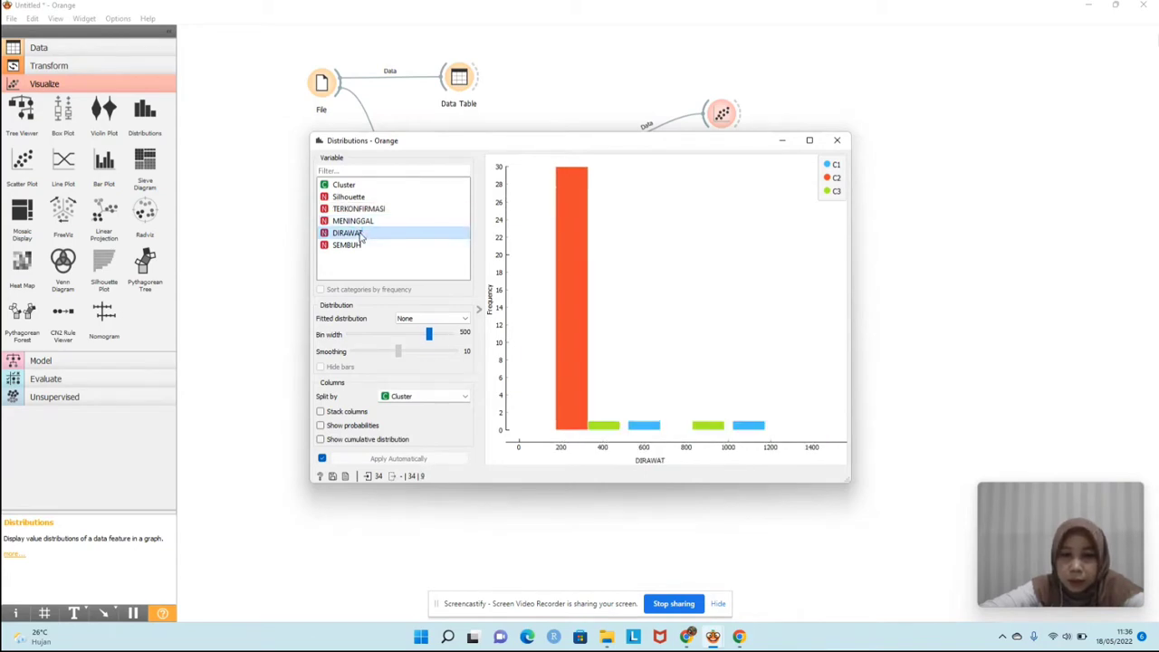
left_click(358, 247)
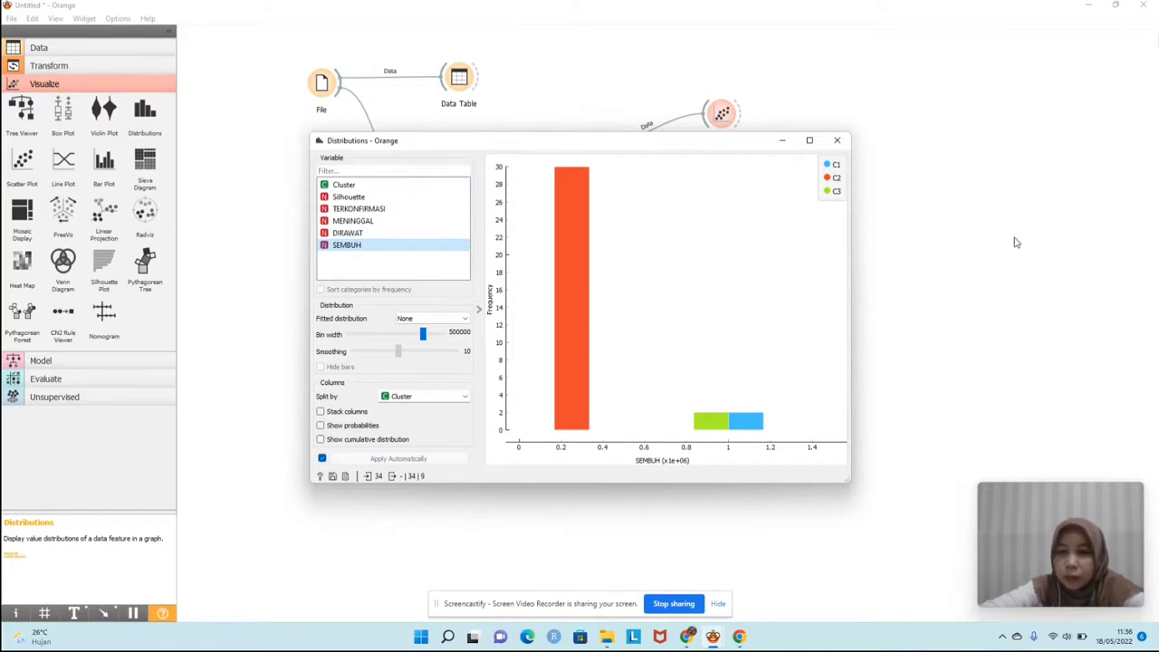
left_click(838, 142)
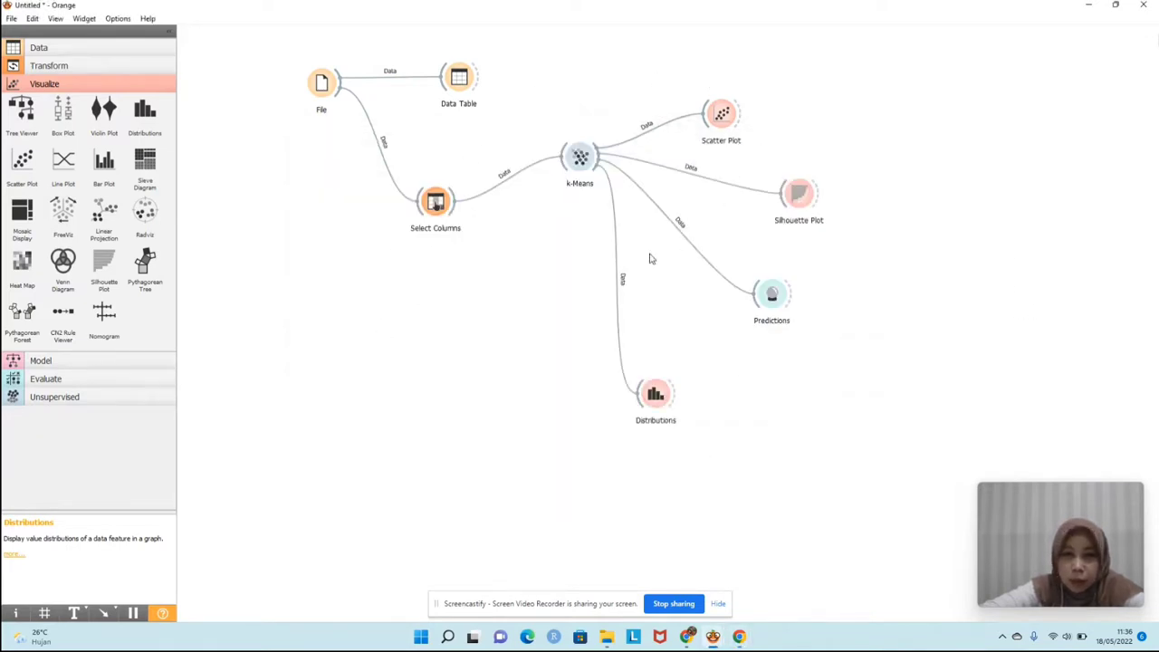
- Move Distributions aside to make room for a Box Plot widget linked to the k-Means output, and open the box plot
left_click_drag(654, 395, 565, 396)
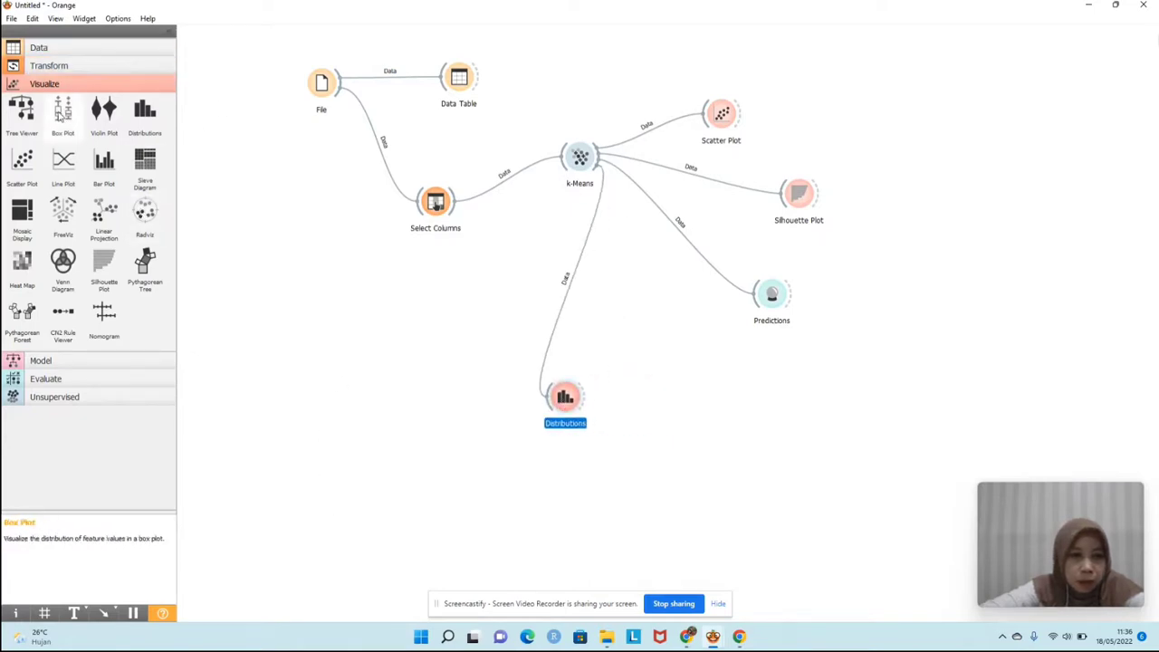
left_click_drag(63, 108, 653, 333)
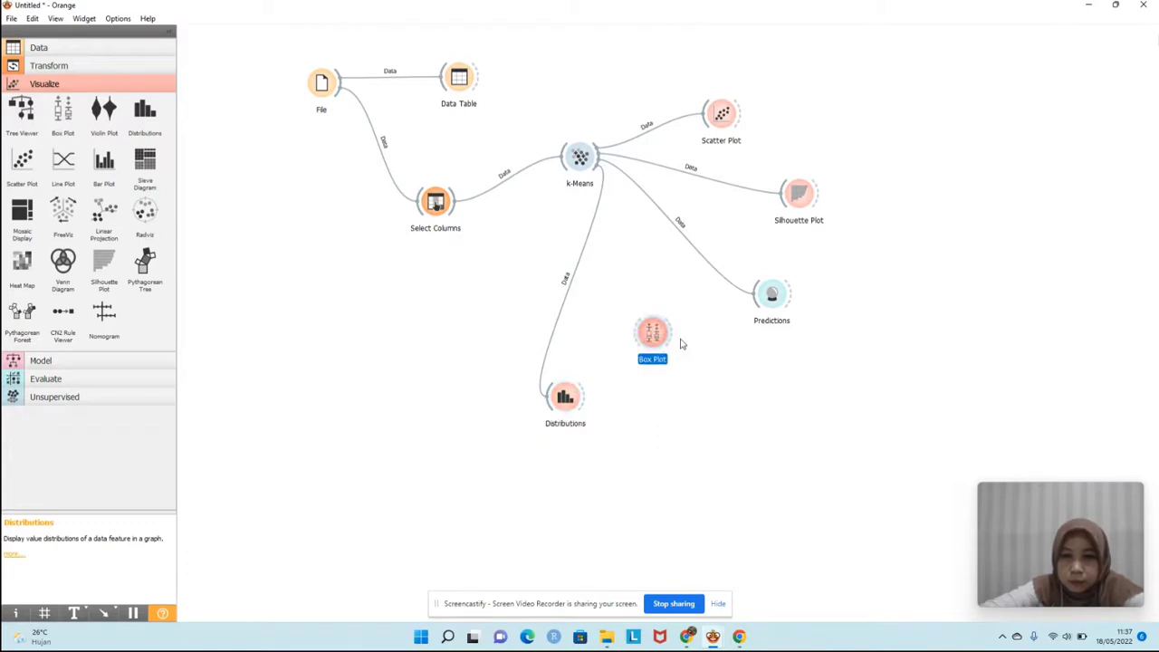
left_click_drag(599, 159, 651, 331)
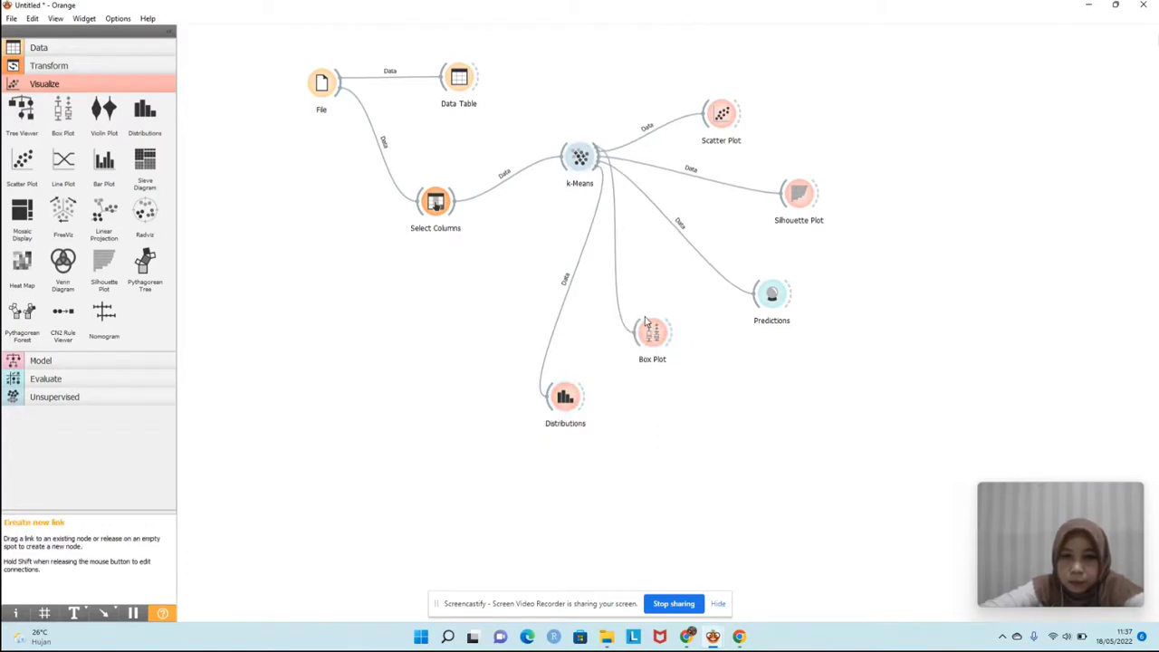
double_click(652, 334)
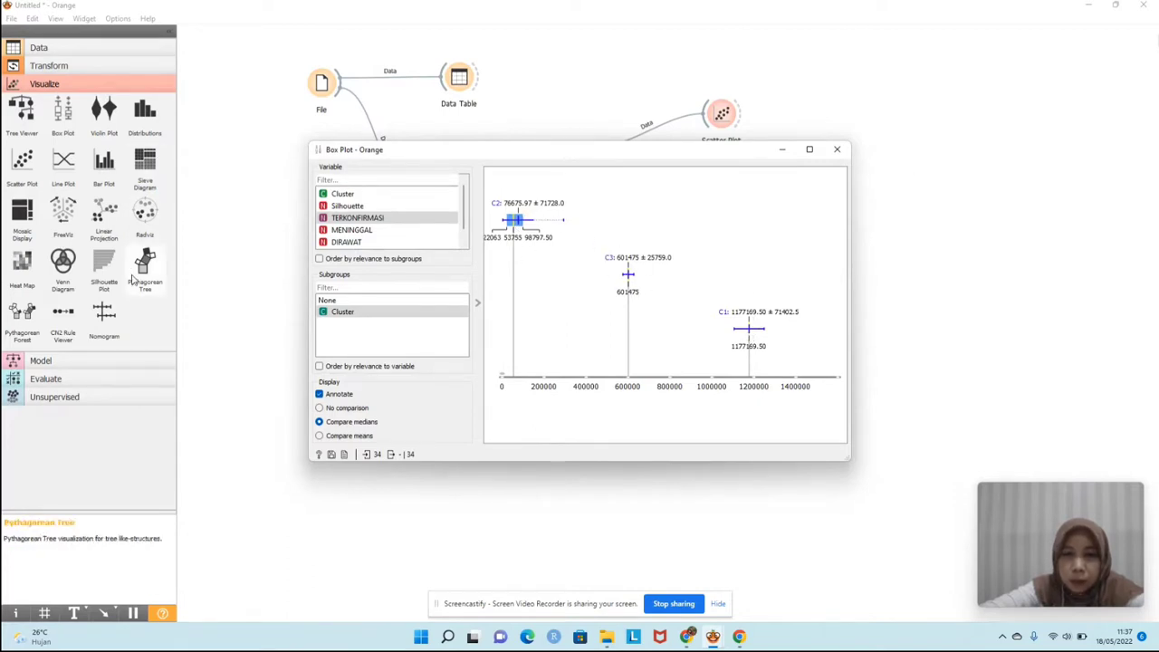
- Compare the clusters in Box Plot for the MENINGGAL, DIRAWAT and Cluster variables, and close the window
left_click(369, 232)
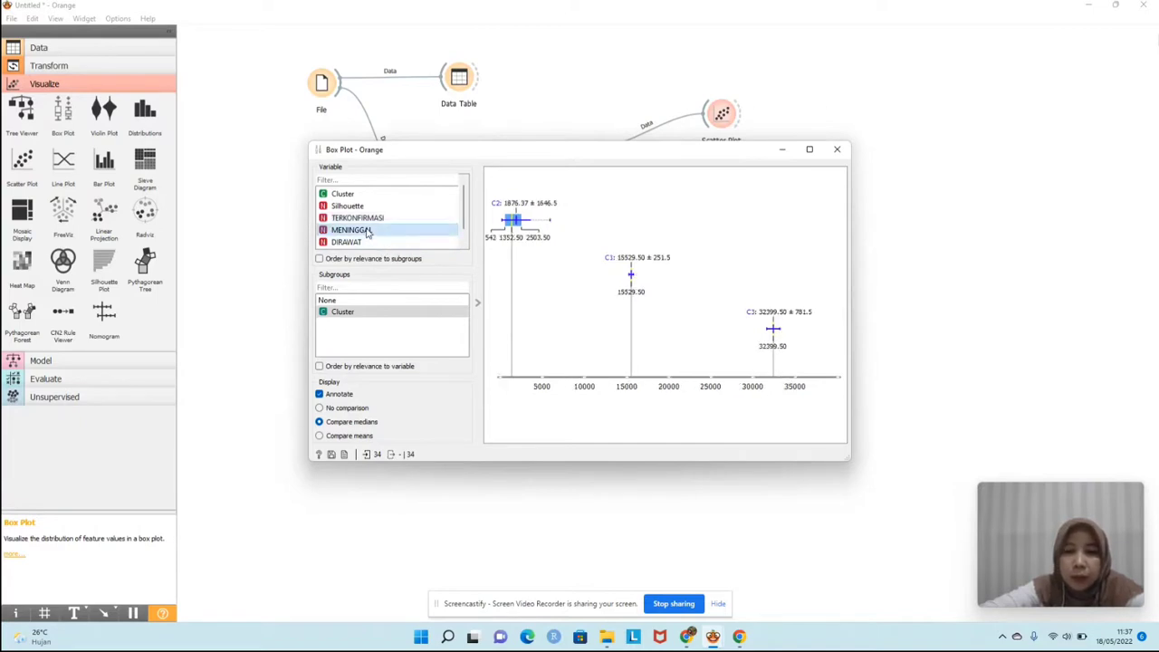
left_click(362, 241)
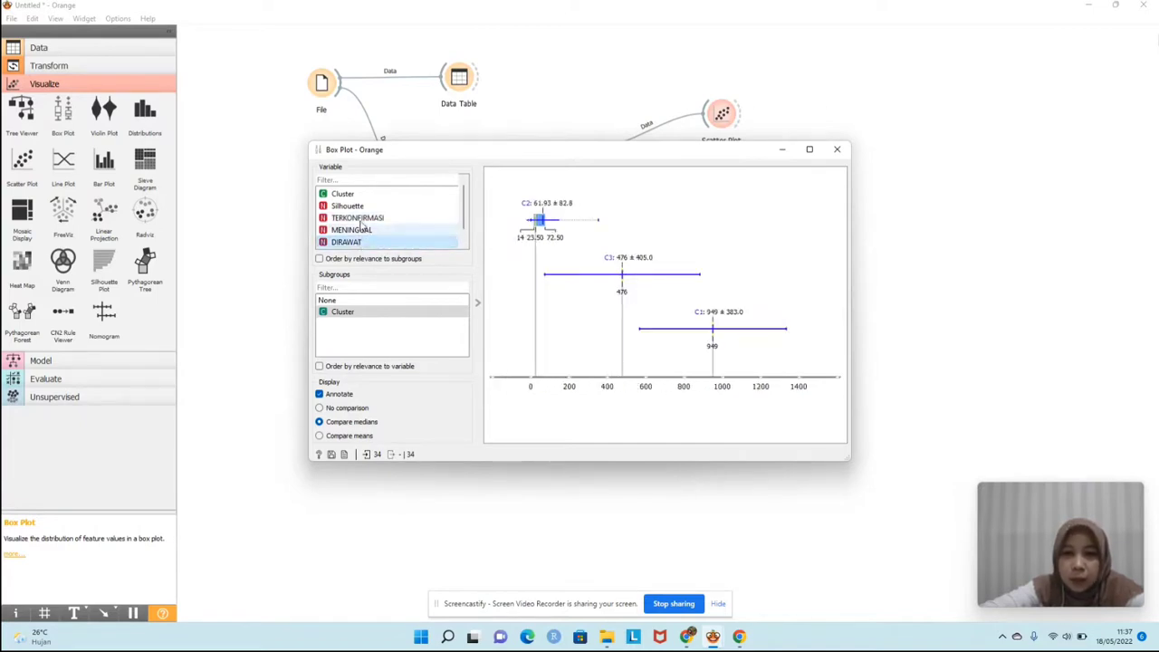
left_click(358, 195)
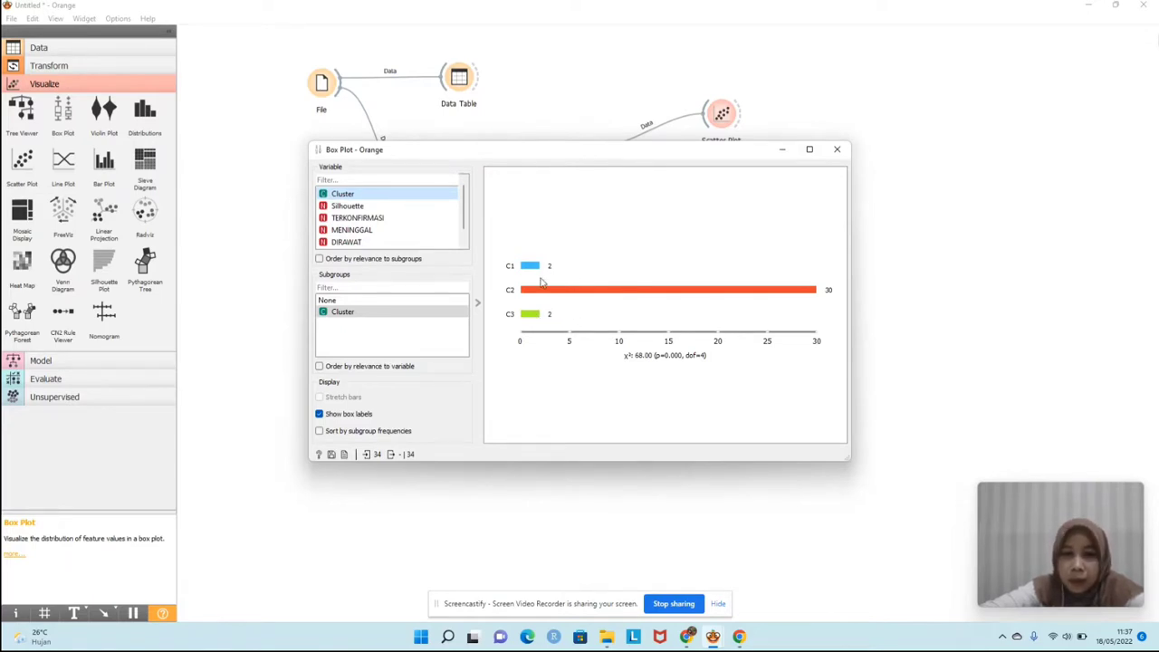
left_click(837, 151)
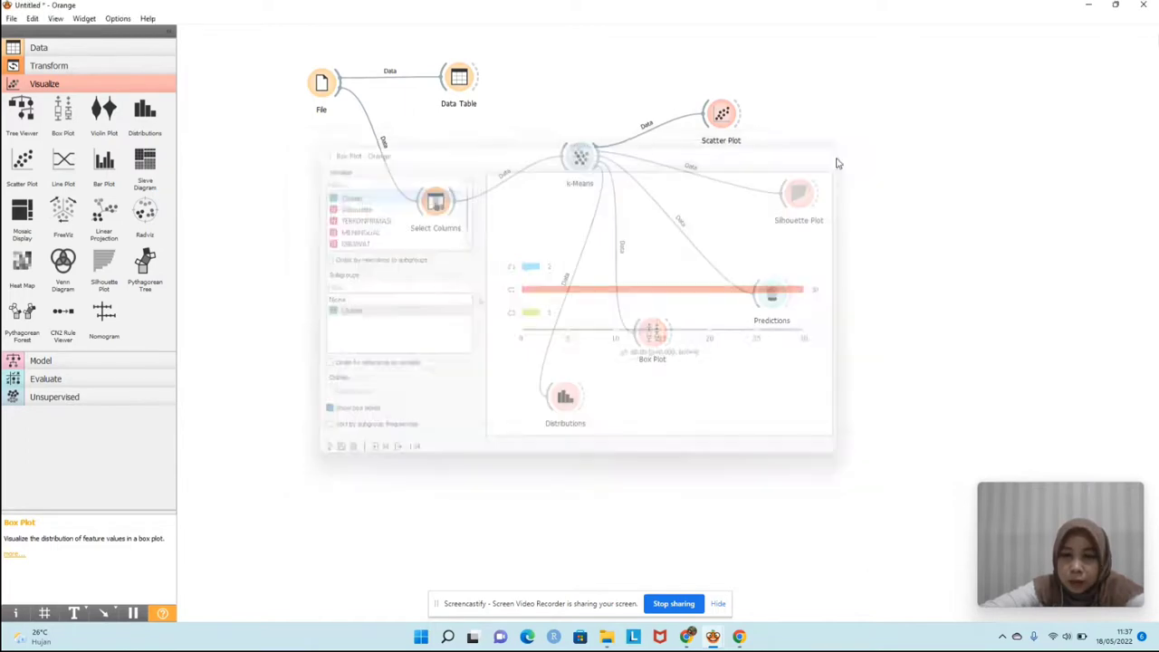